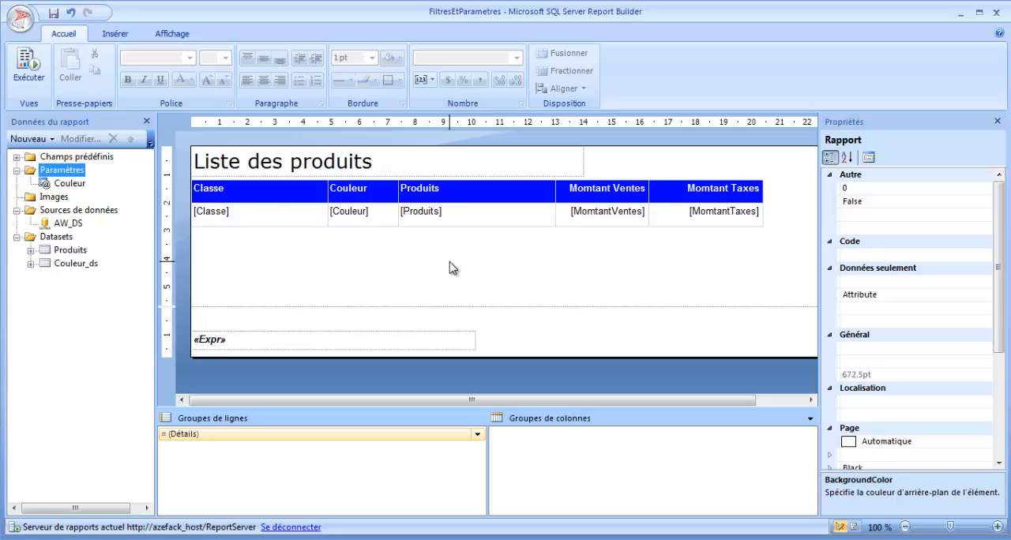
- Preview the report, add NA to the selected Couleur values beside Black, and return to the report design
click(29, 66)
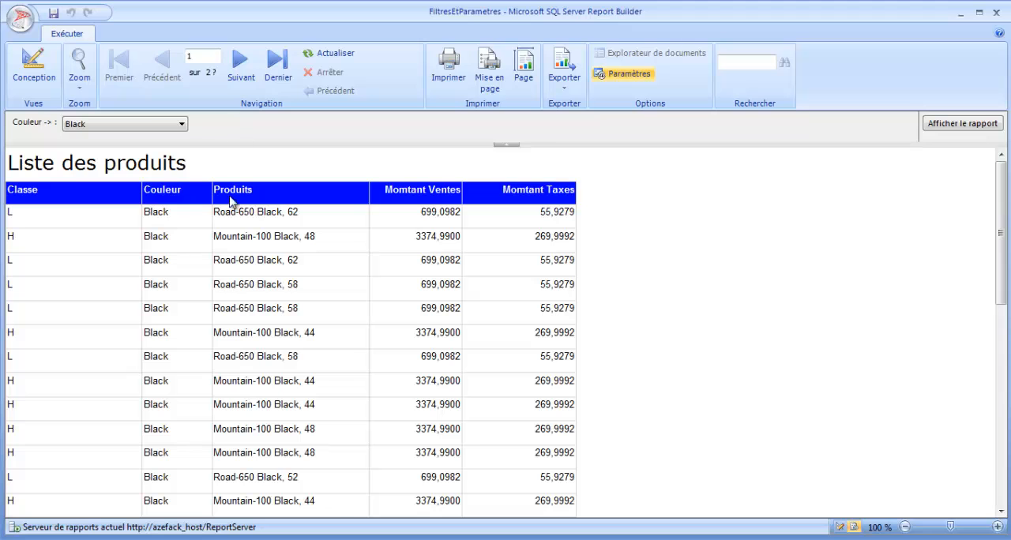
click(152, 125)
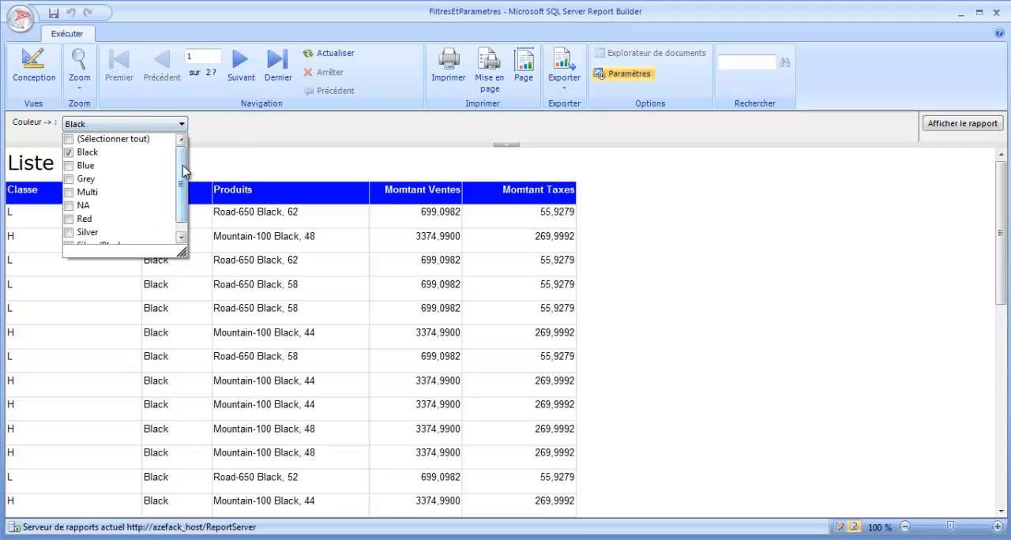
drag(183, 170, 182, 209)
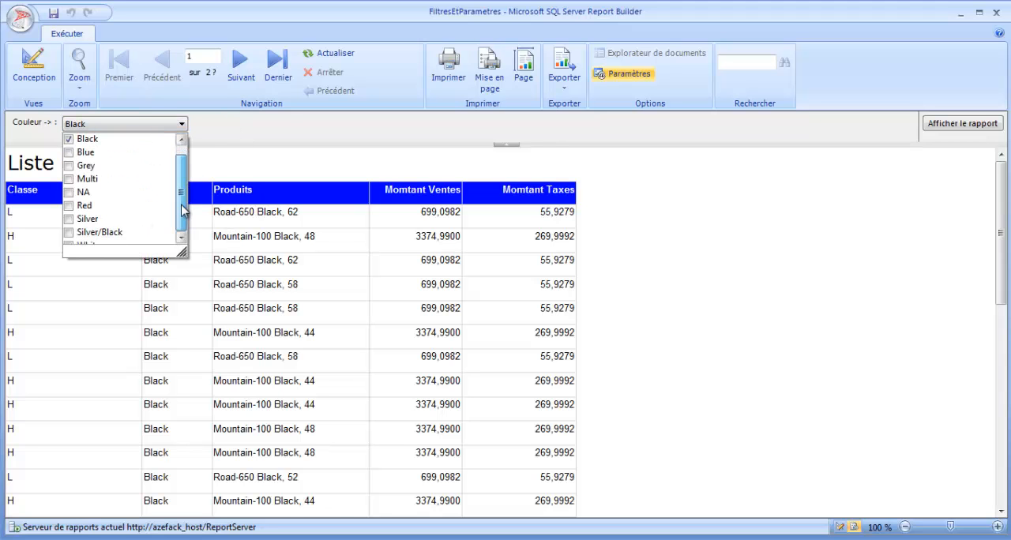
click(69, 192)
click(228, 169)
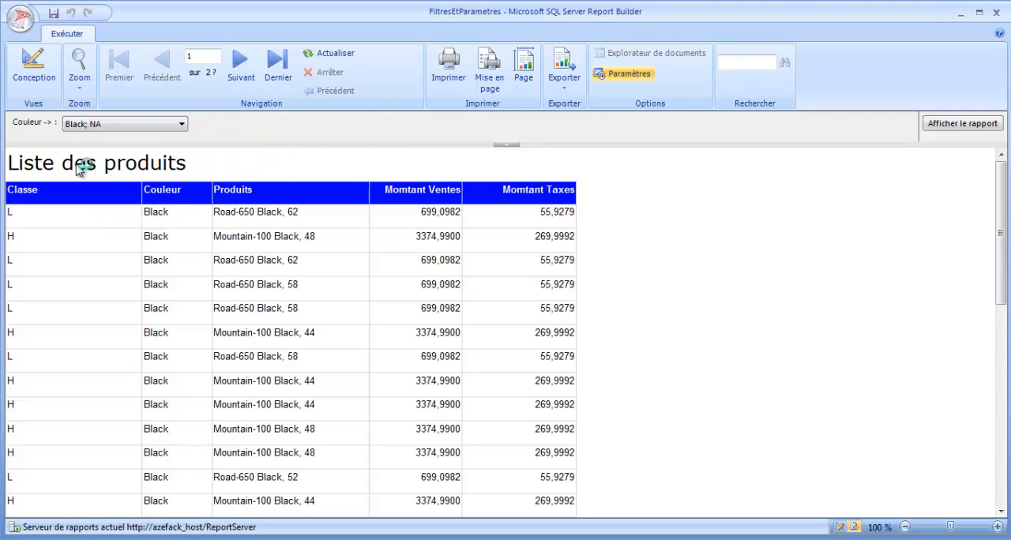
click(33, 70)
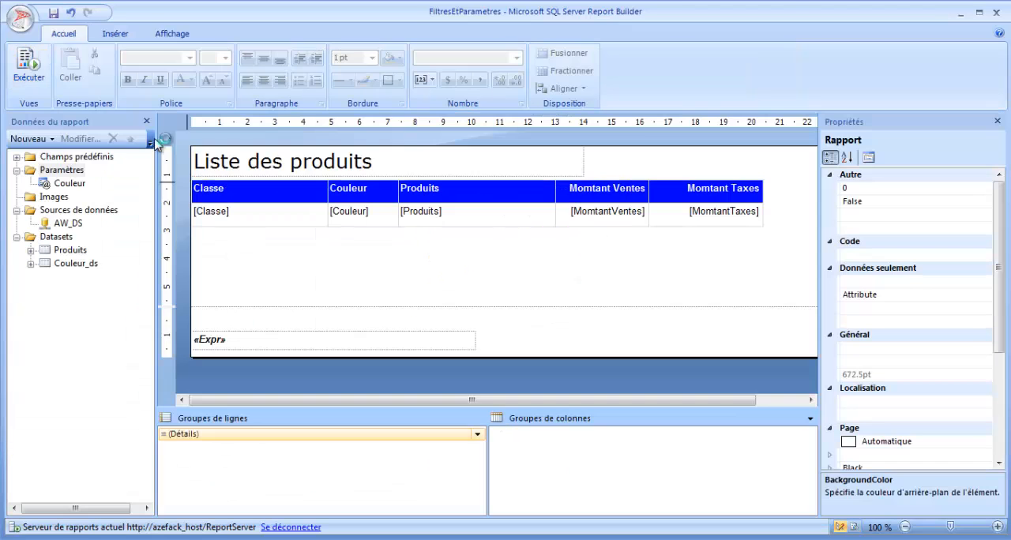
click(440, 276)
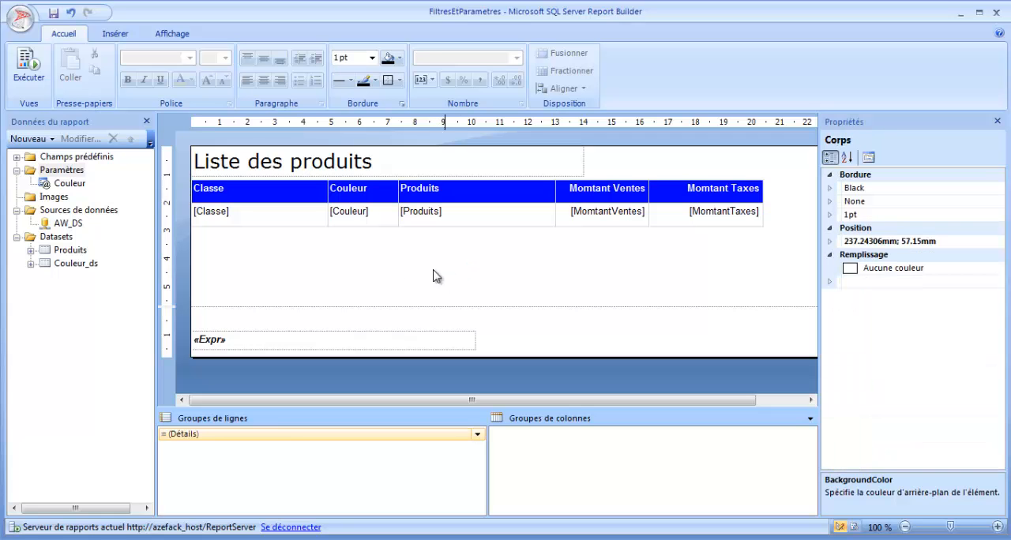
- Add a dataset named ProduitInfos, embedded in the report and using the AW_DS data source
right_click(62, 240)
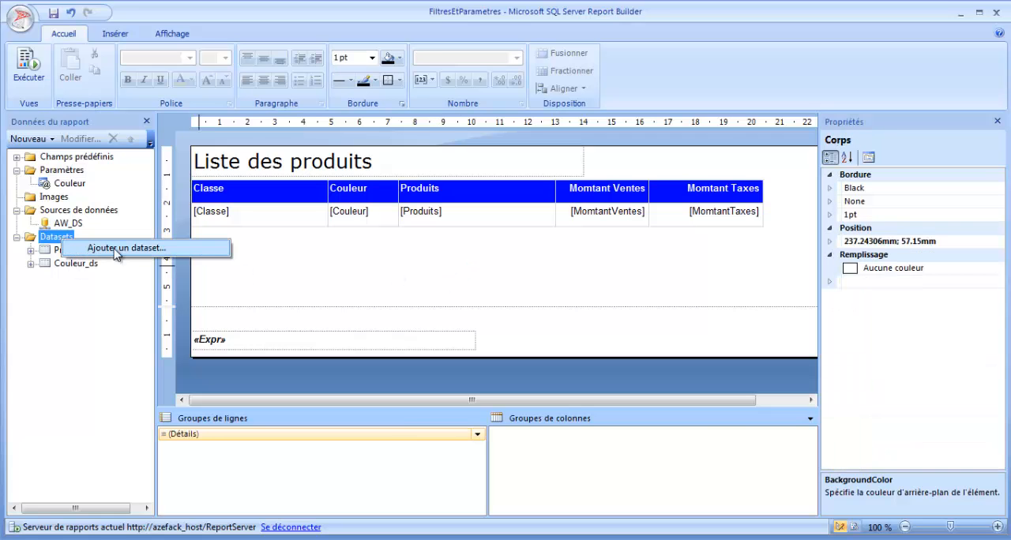
click(113, 250)
click(426, 165)
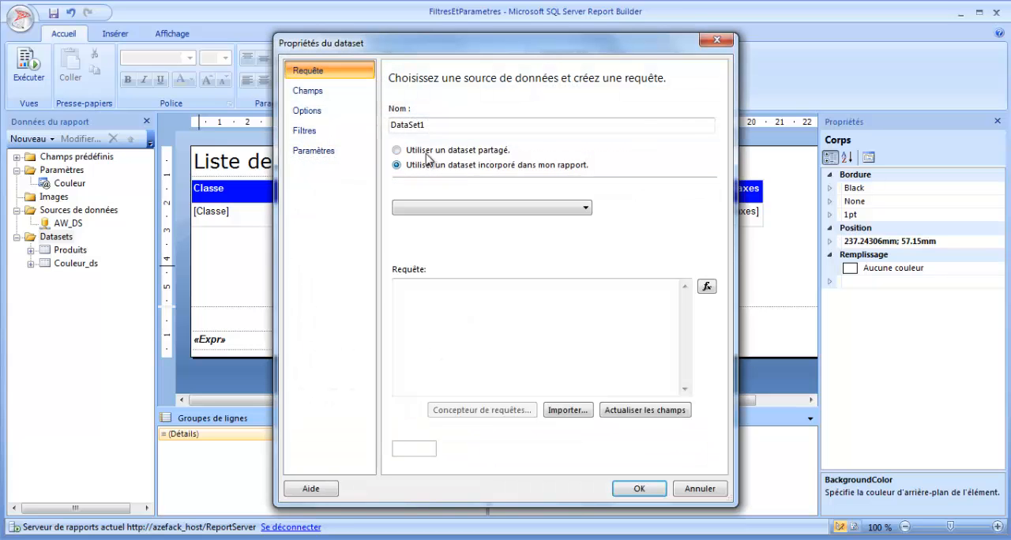
text(ProduitInfos)
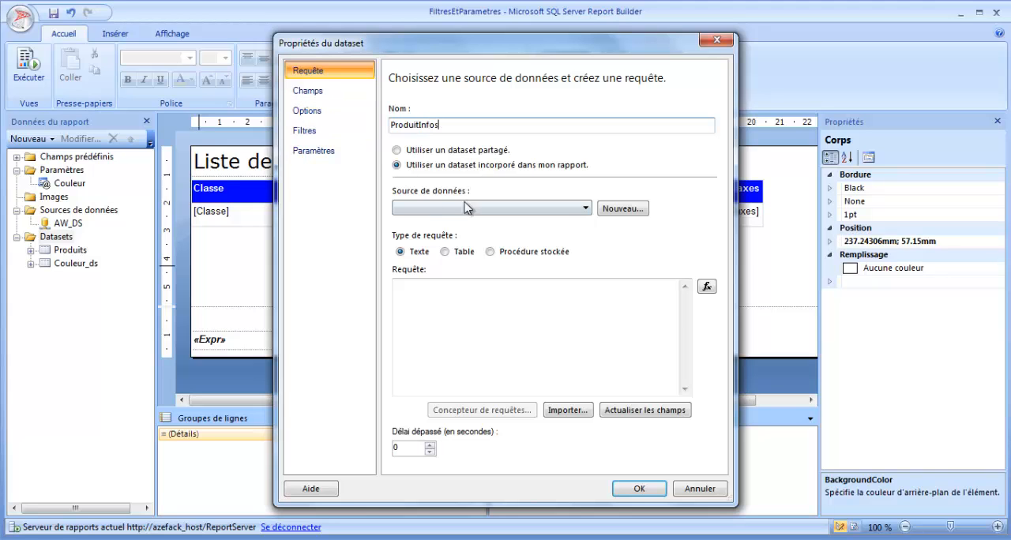
click(526, 208)
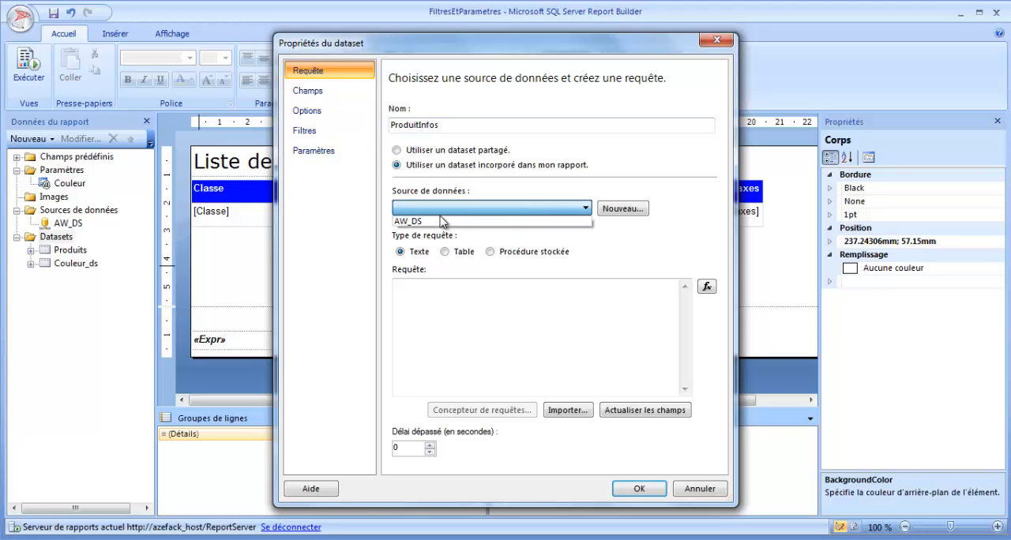
click(444, 220)
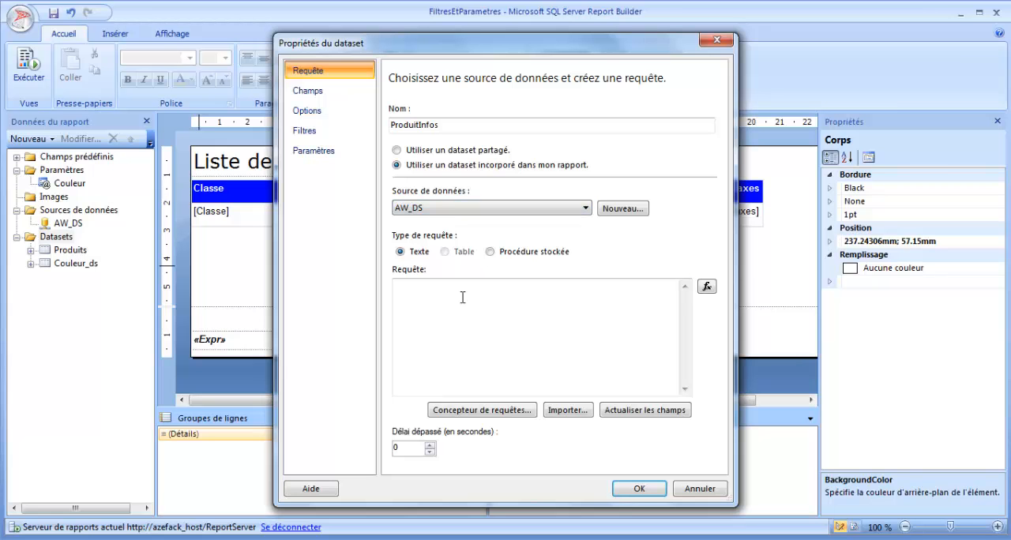
- Build the dataset query with the ProductKey and EnglishProductName fields of the DimProduct table and run it
click(512, 410)
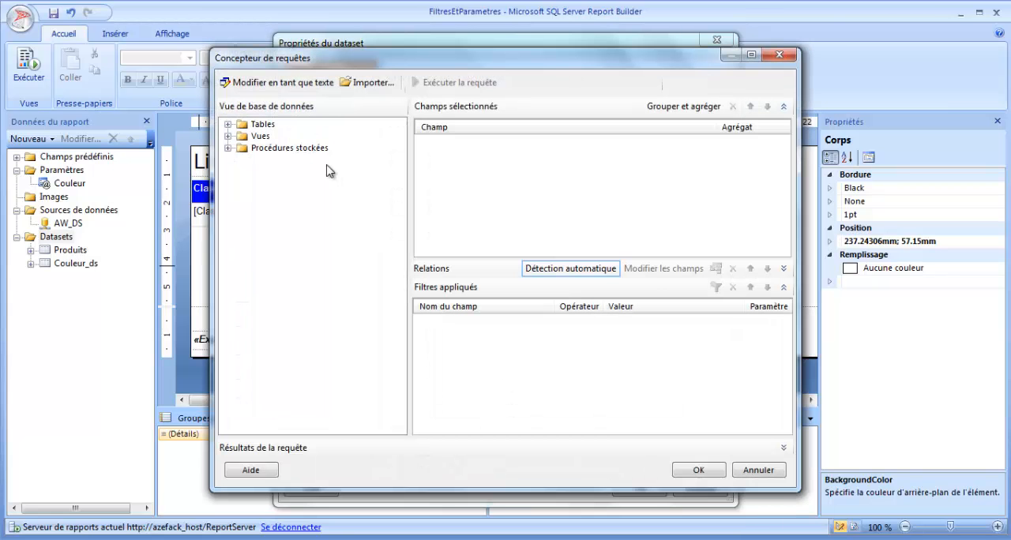
click(228, 125)
drag(406, 192, 406, 265)
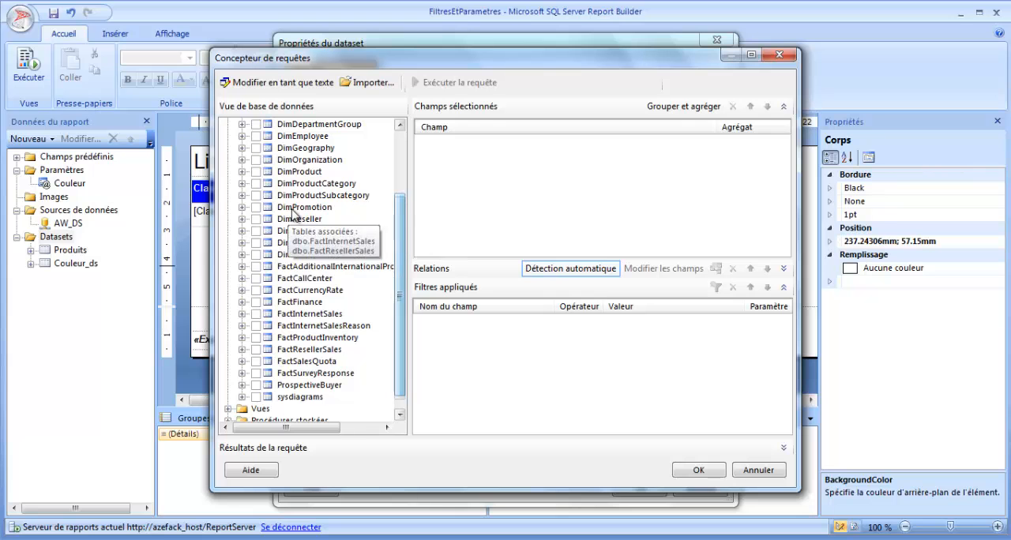
click(299, 171)
click(242, 172)
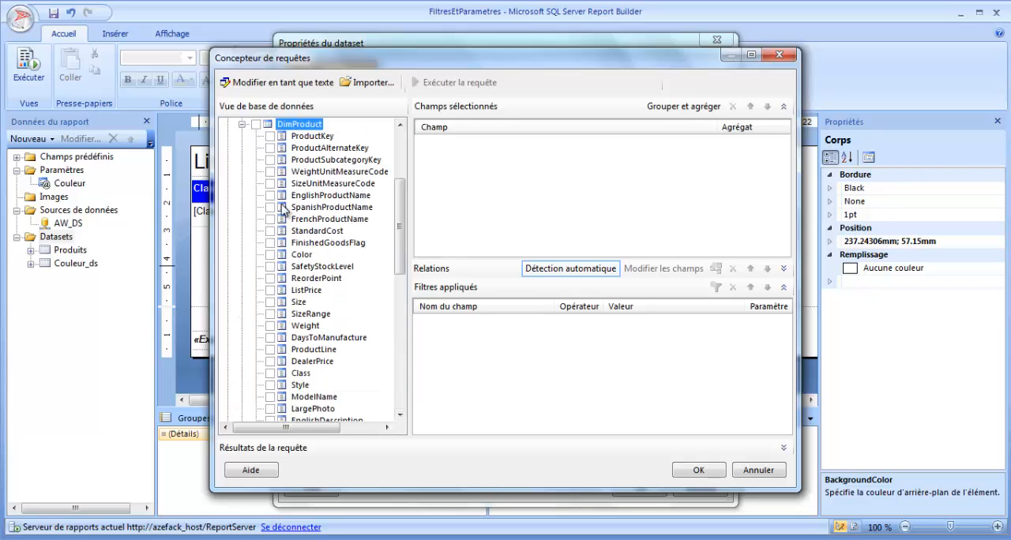
click(270, 137)
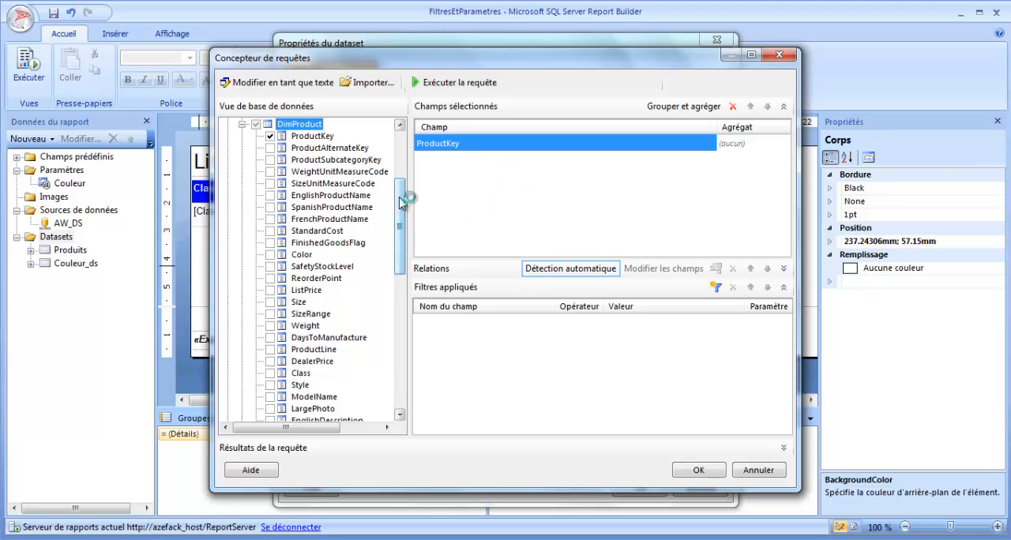
scroll(401, 202, down, 1)
scroll(403, 203, up, 1)
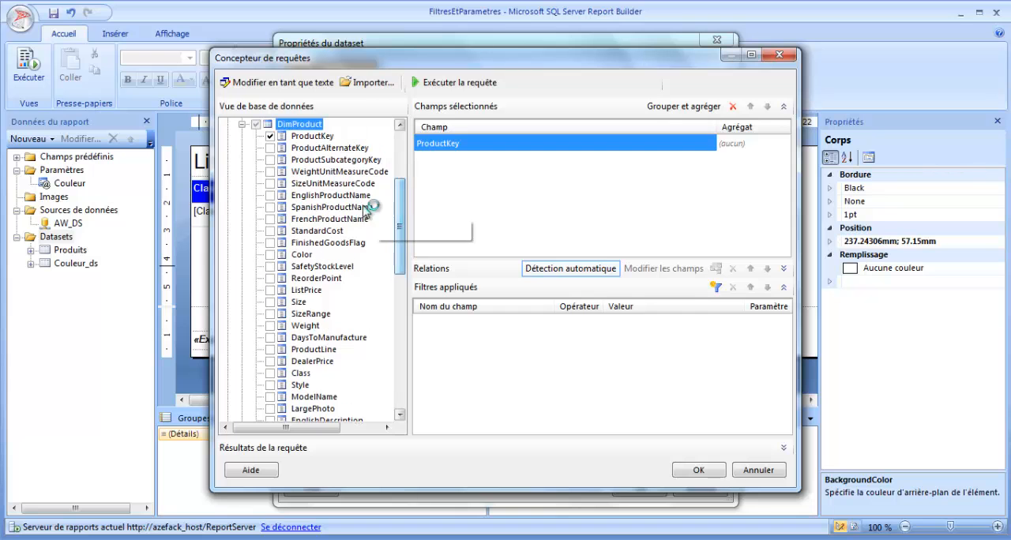
click(270, 195)
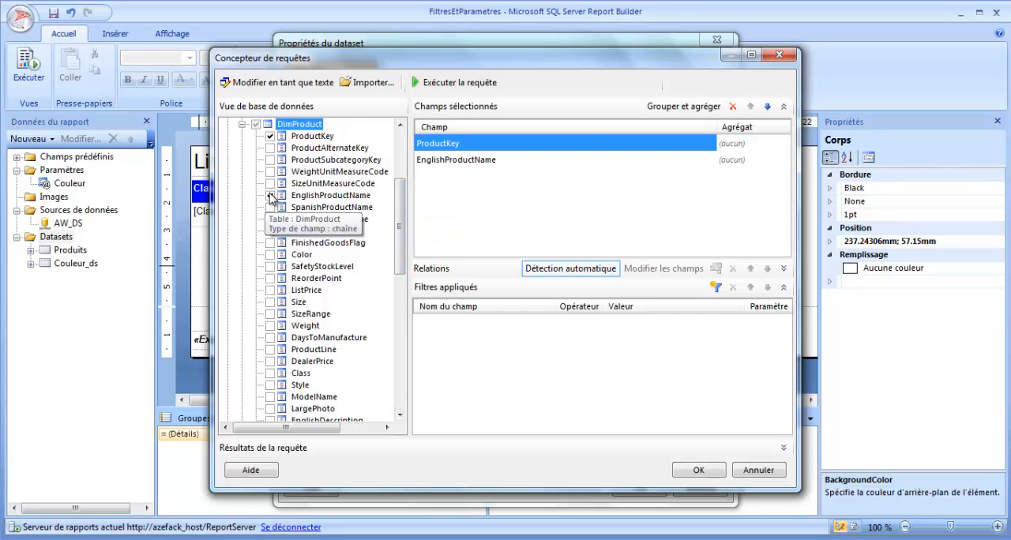
click(694, 471)
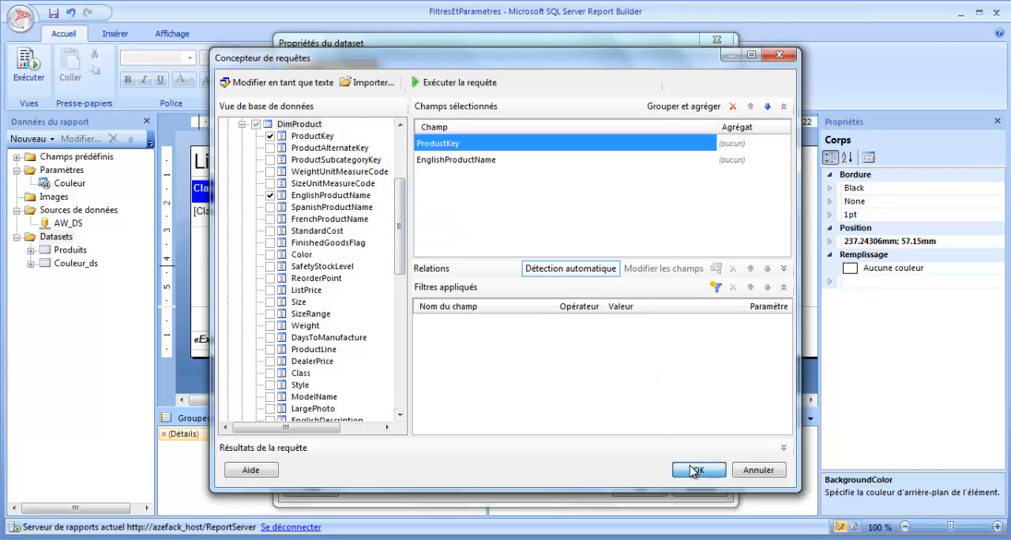
click(474, 82)
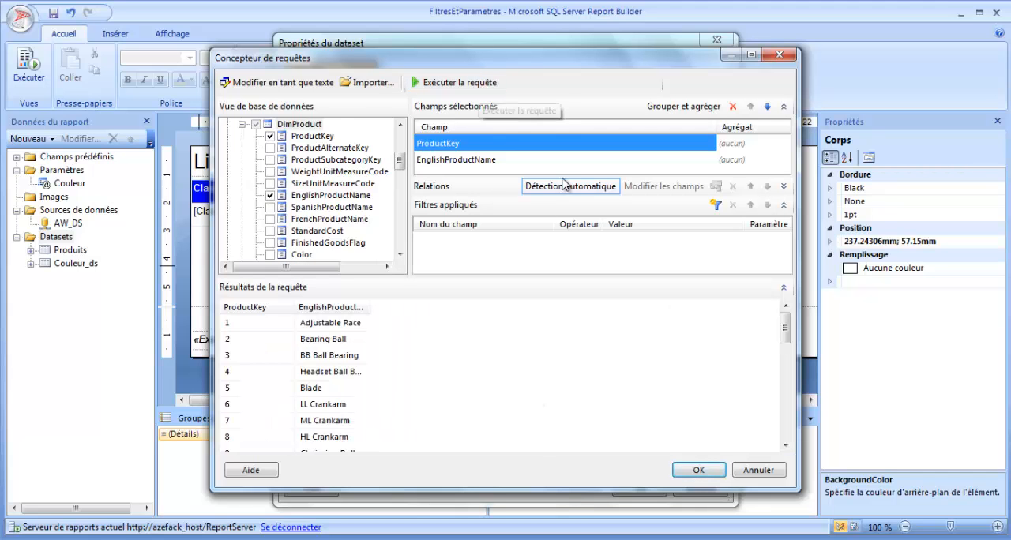
double_click(370, 302)
- Edit the query as text, aliasing ProductKey as CleProduit and EnglishProductName as NomProduit, and run it to review the rows
click(294, 83)
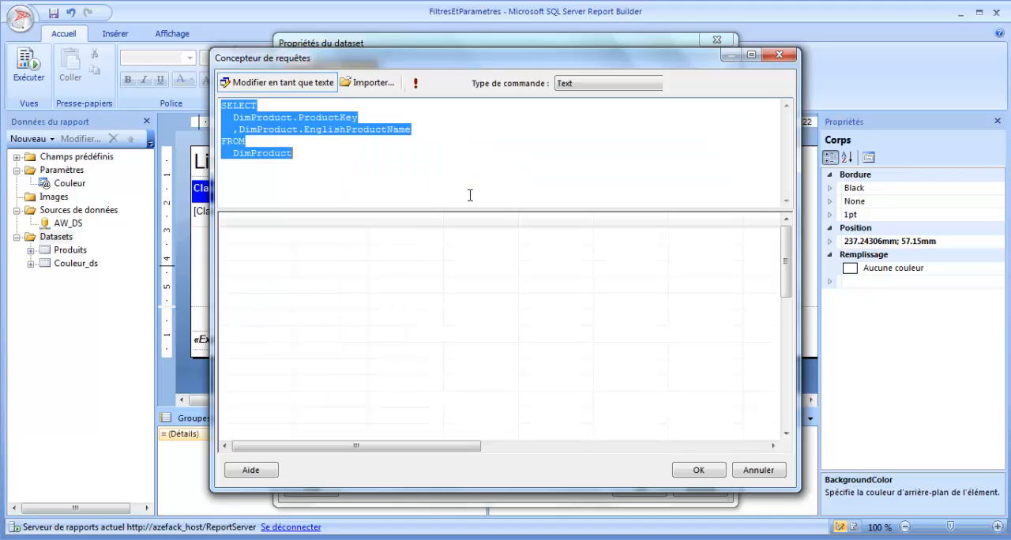
click(400, 126)
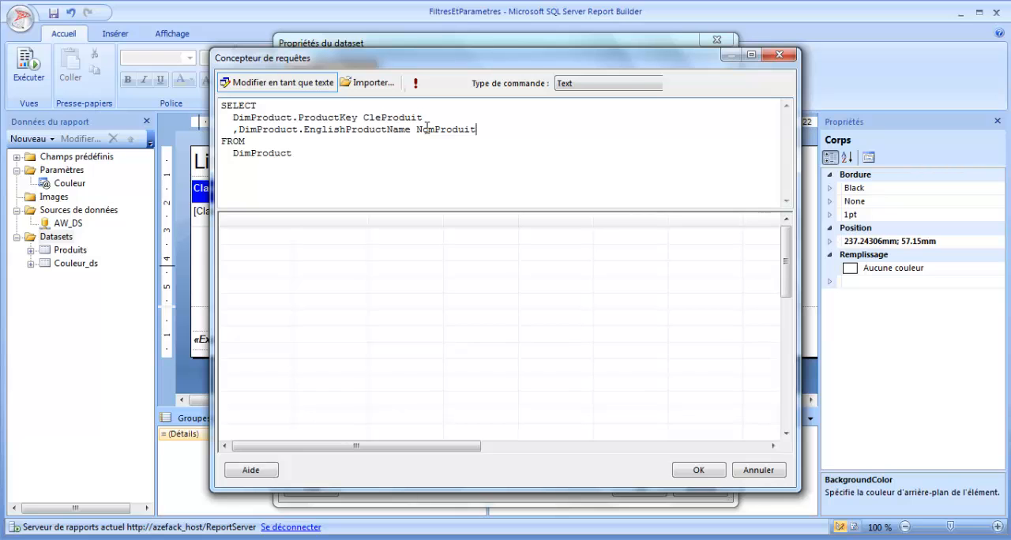
click(417, 83)
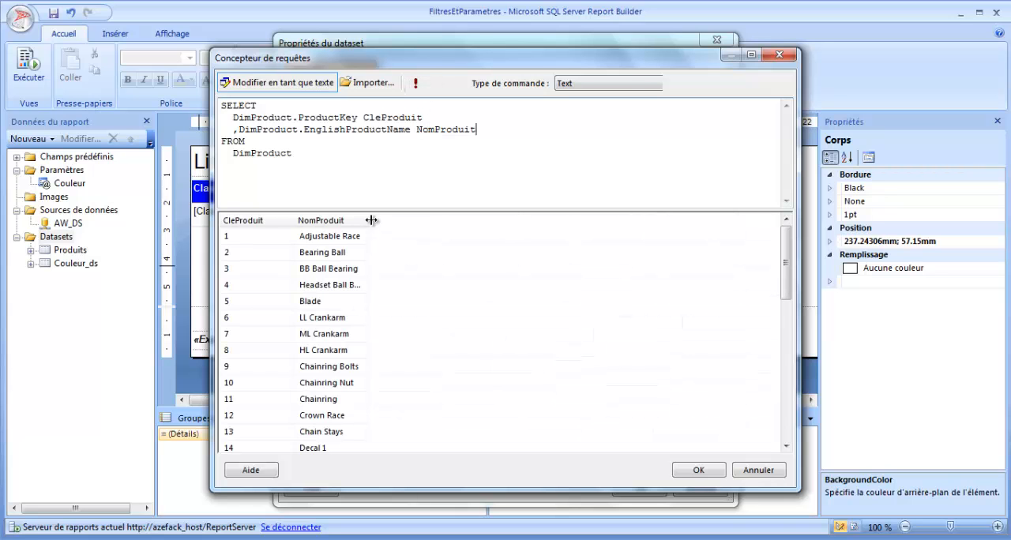
drag(295, 220, 320, 220)
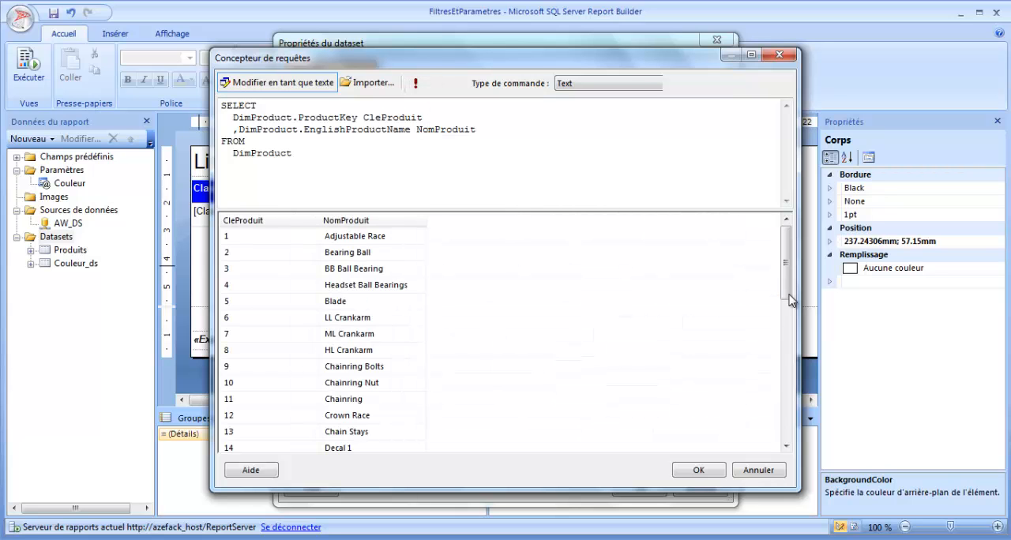
scroll(784, 335, down, 8)
scroll(785, 335, up, 8)
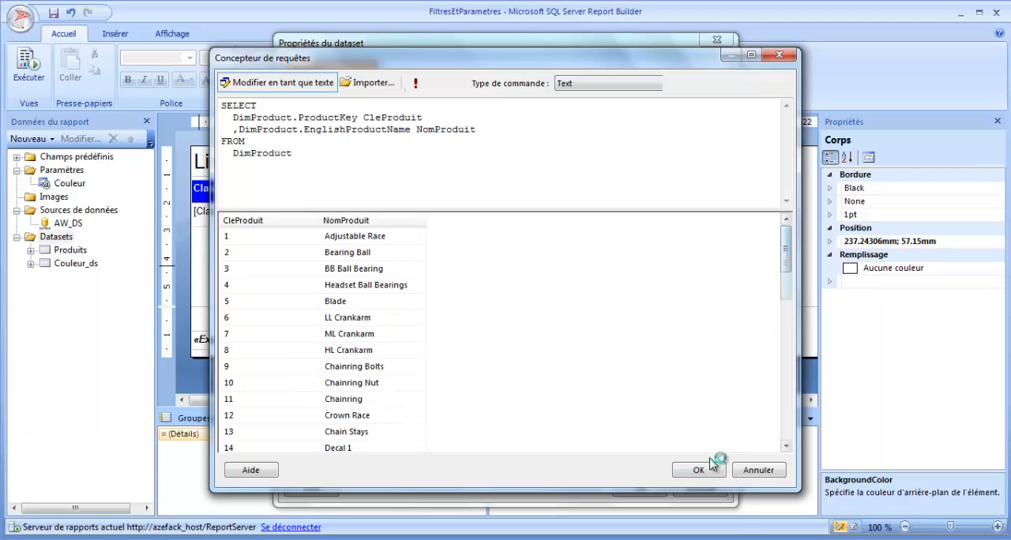
- Accept the edited query and save the ProduitInfos dataset
click(698, 470)
drag(469, 324, 391, 286)
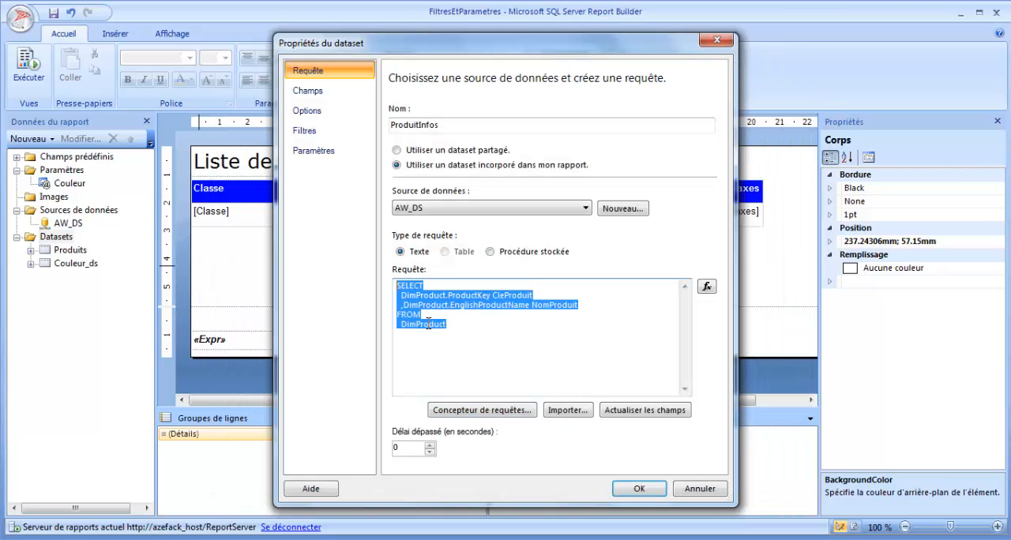
click(621, 485)
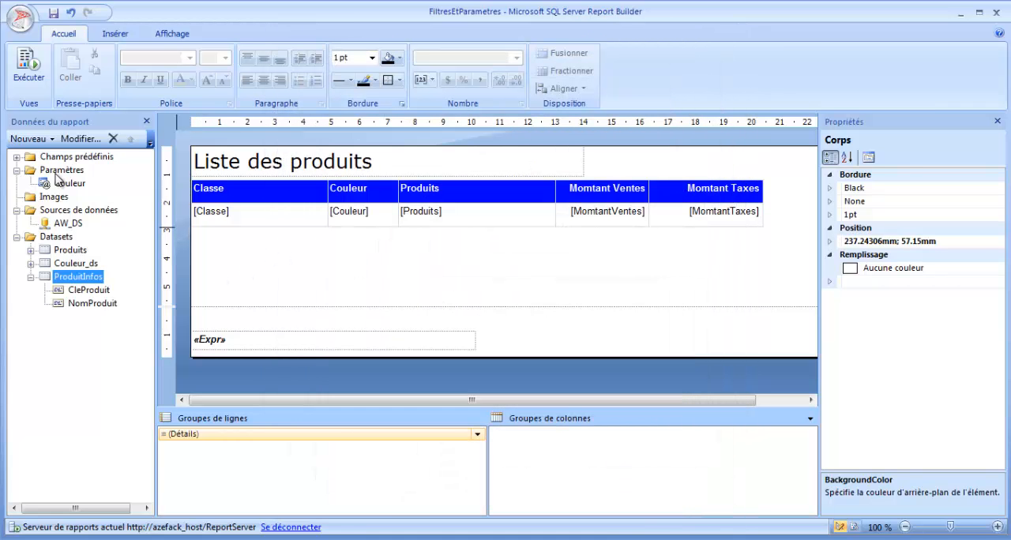
- Add a report parameter named P_produit with the prompt "Produit ->:" and allow multiple values
click(60, 171)
right_click(60, 173)
click(116, 181)
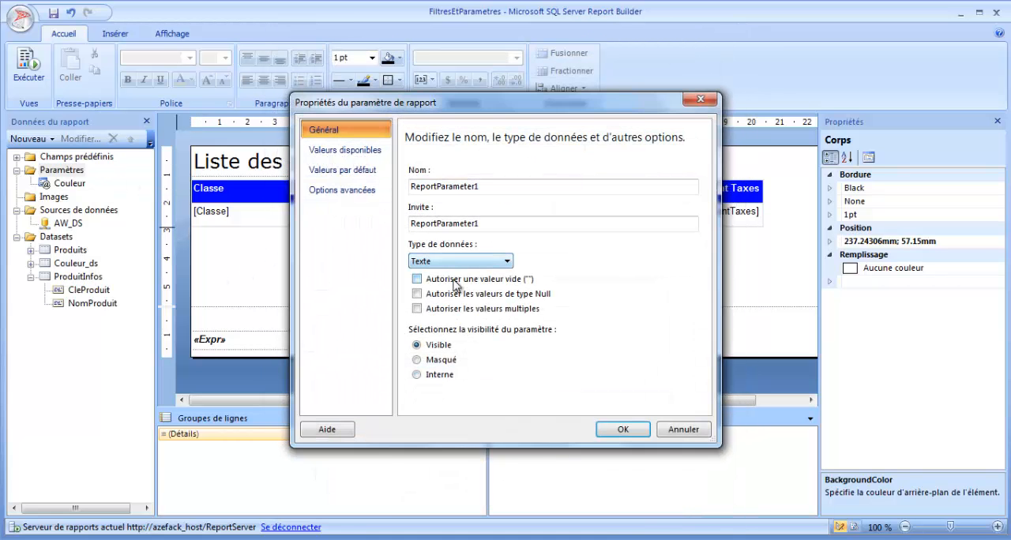
text(P_produit)
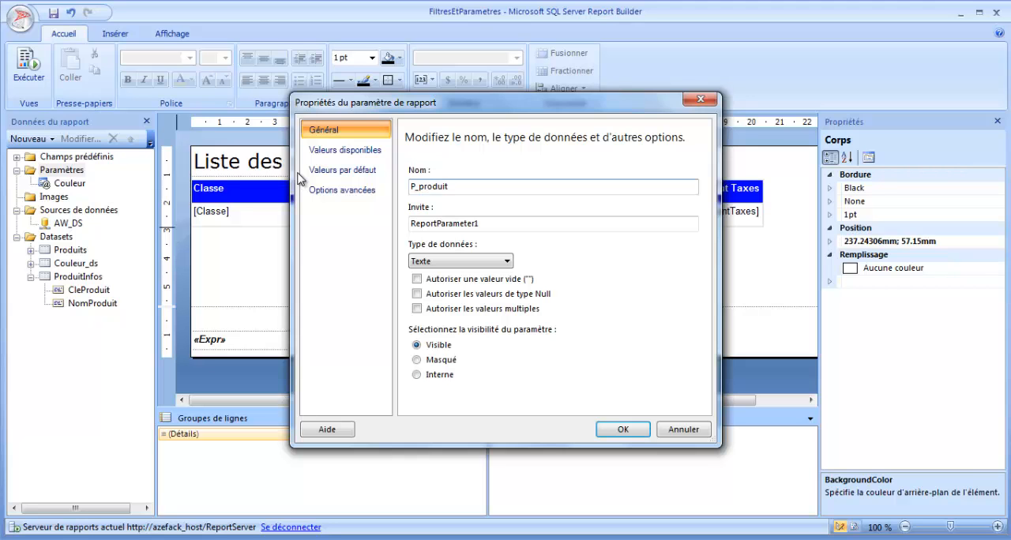
double_click(498, 224)
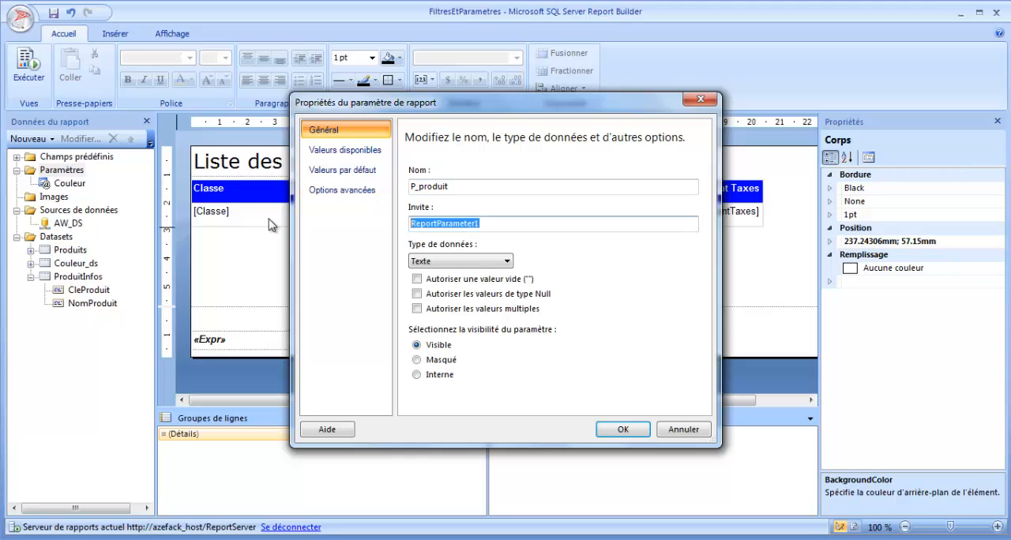
text(Produit ->:)
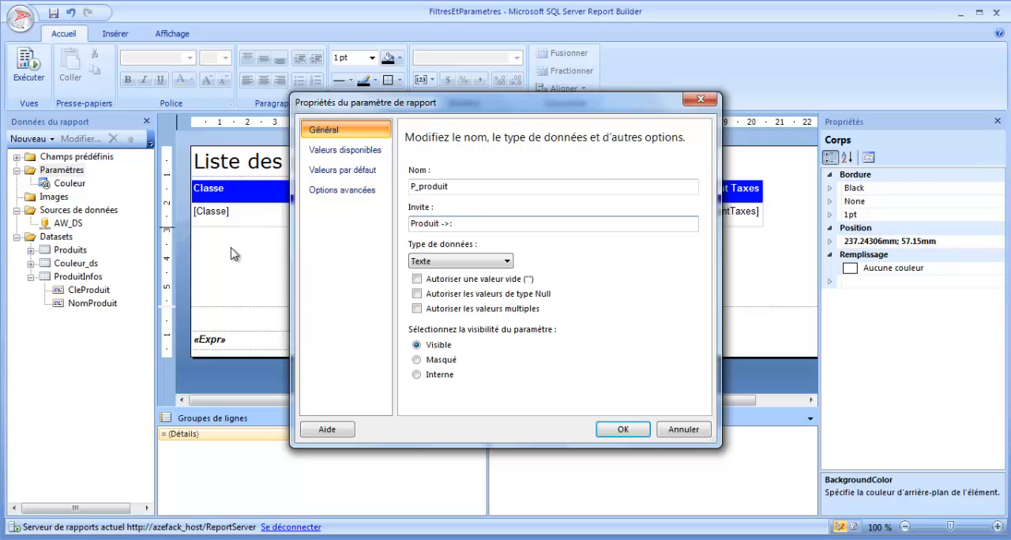
click(472, 309)
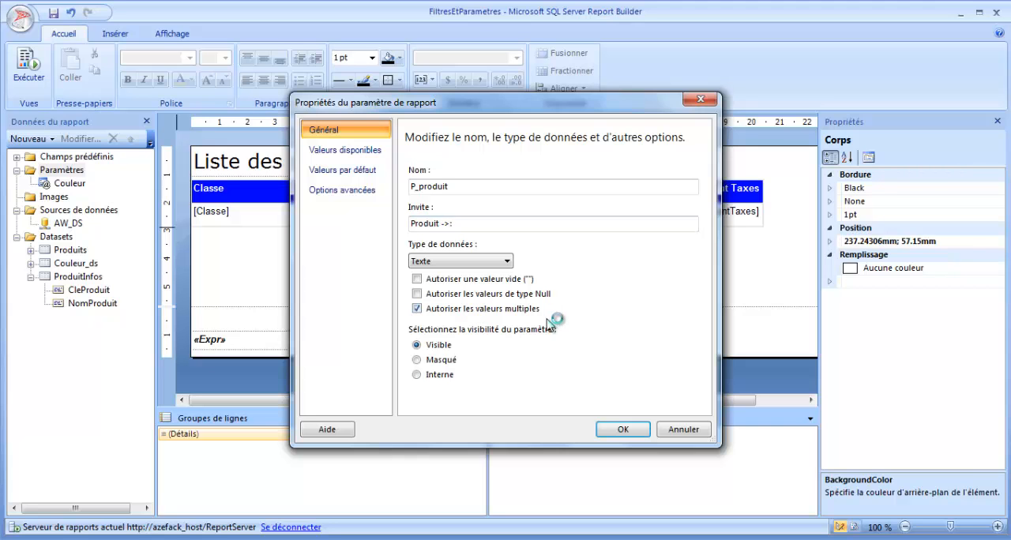
- Supply the parameter's available values from the ProduitInfos dataset, with CleProduit as value and NomProduit as label, and save the parameter
click(365, 152)
click(454, 215)
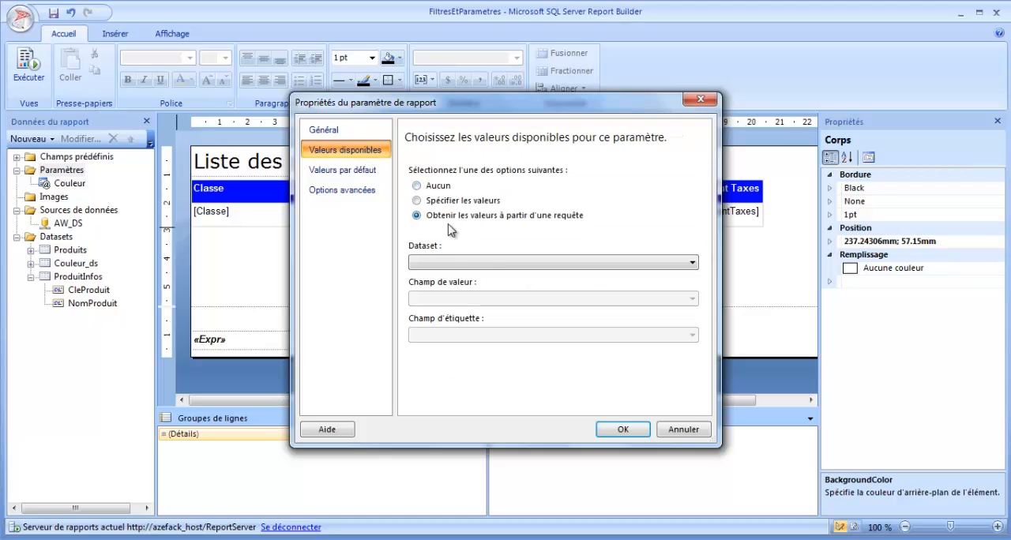
click(519, 265)
click(464, 297)
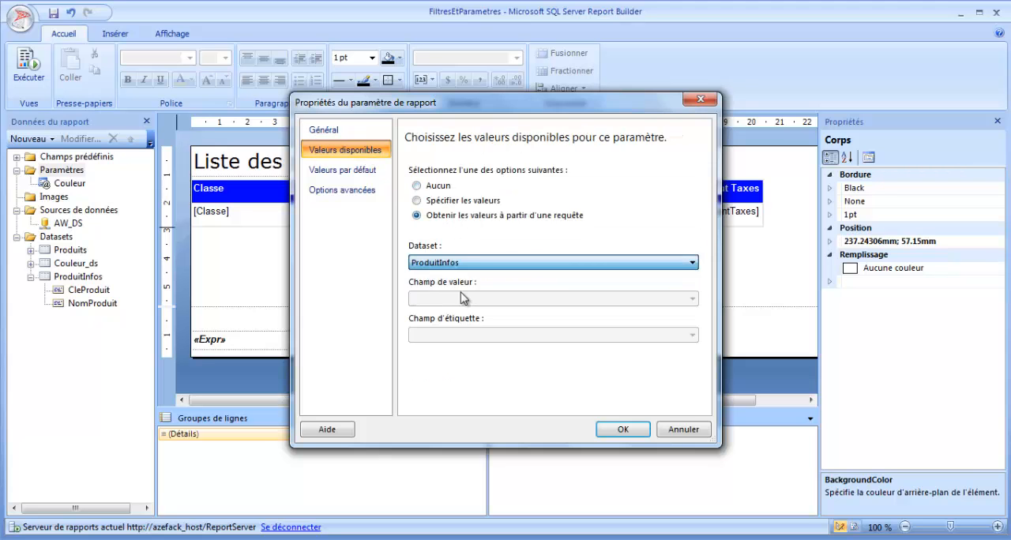
click(475, 299)
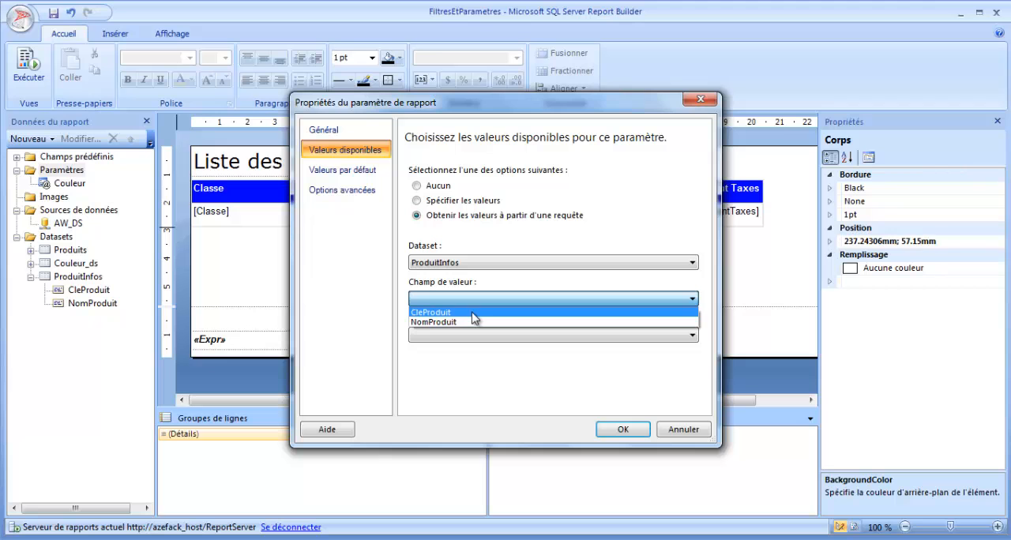
click(472, 313)
click(474, 335)
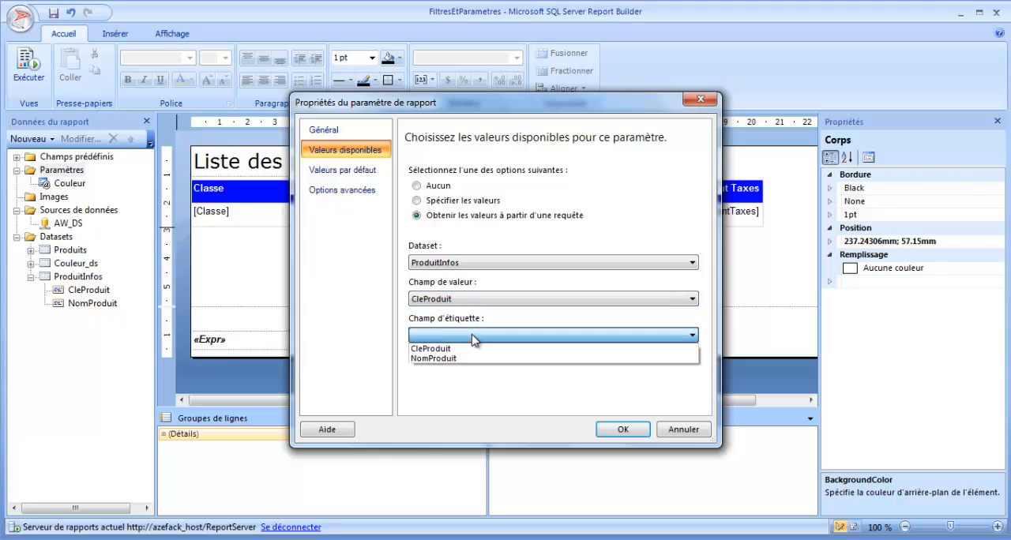
click(461, 360)
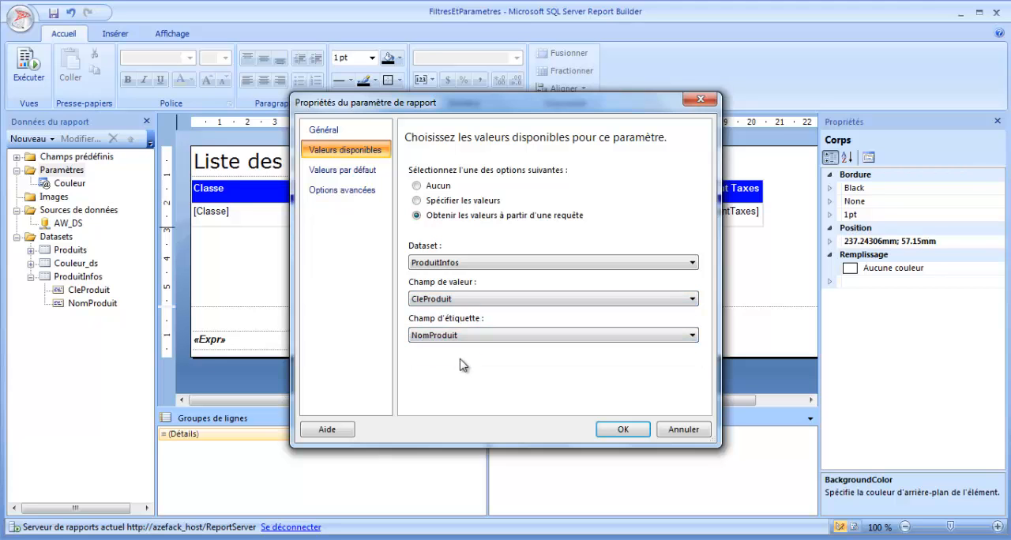
click(371, 171)
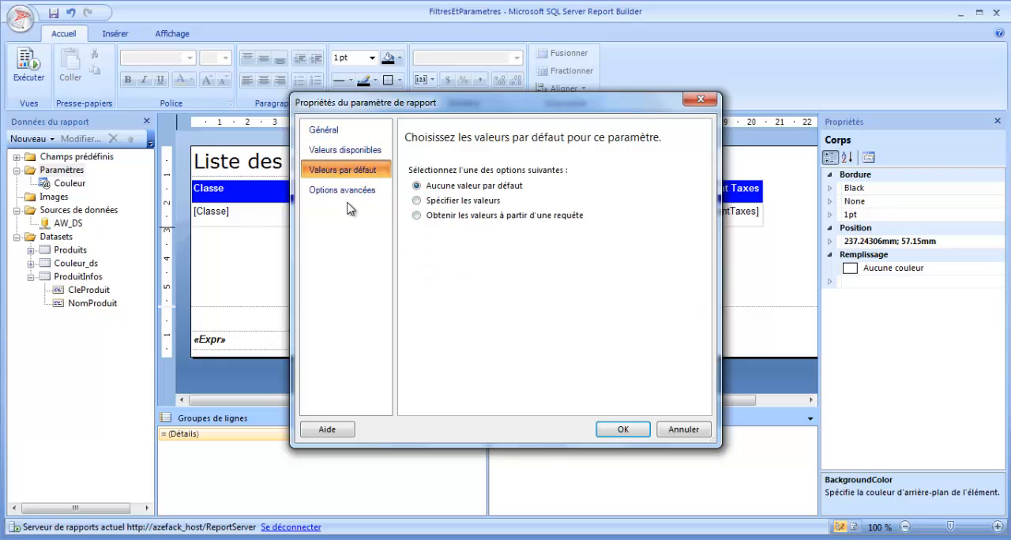
click(623, 430)
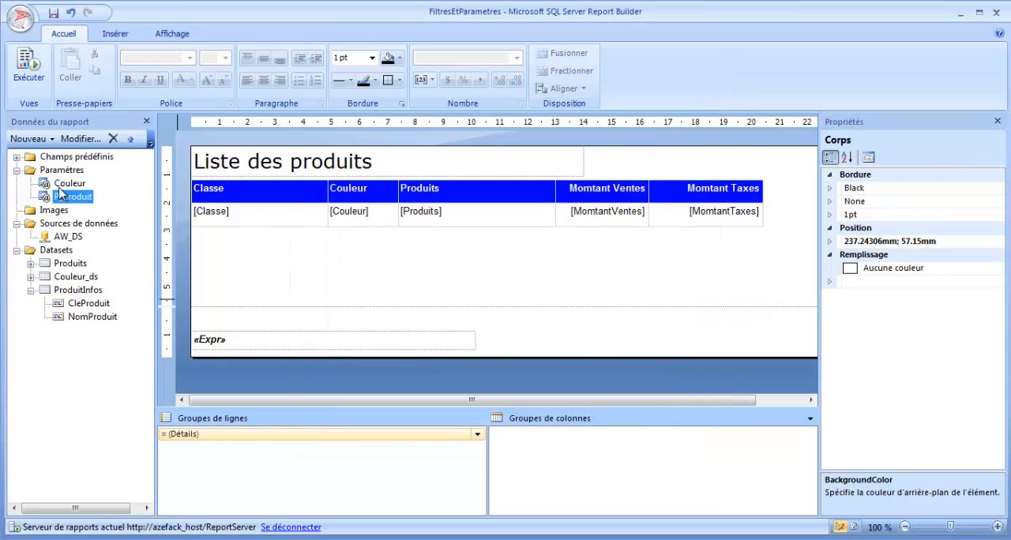
- Collapse the ProduitInfos dataset, run the report to check its Couleur and Produit prompts, and return to the design view
click(31, 290)
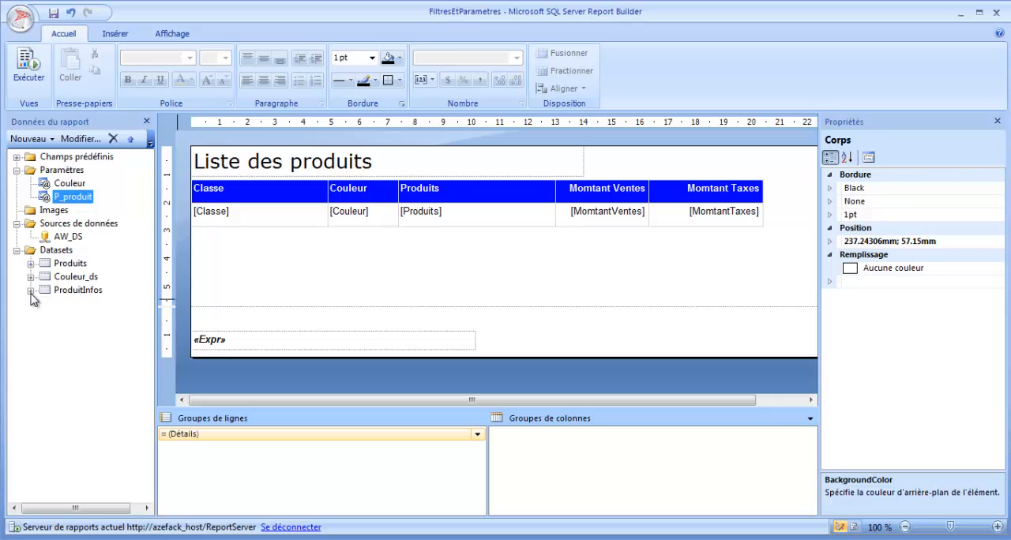
click(30, 72)
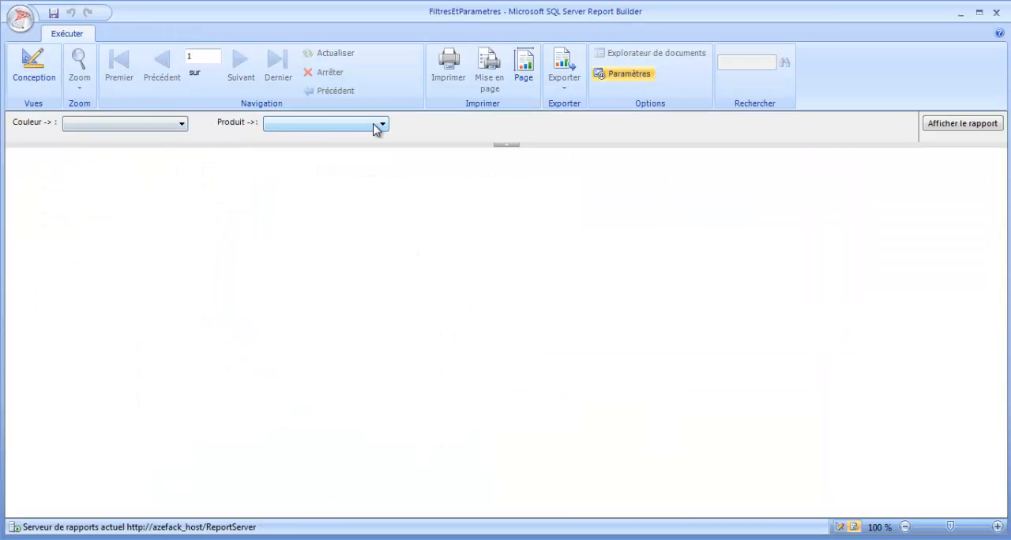
click(29, 73)
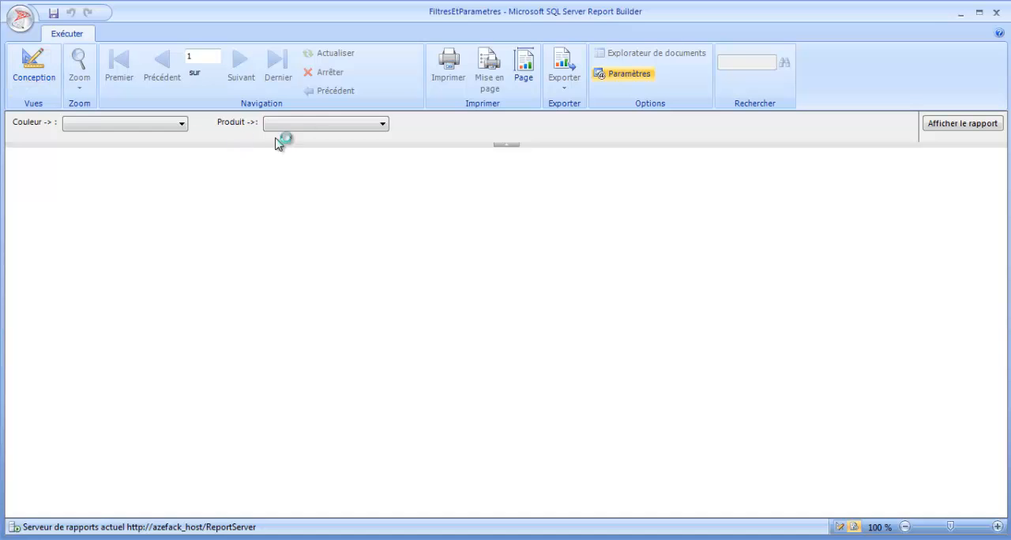
click(34, 77)
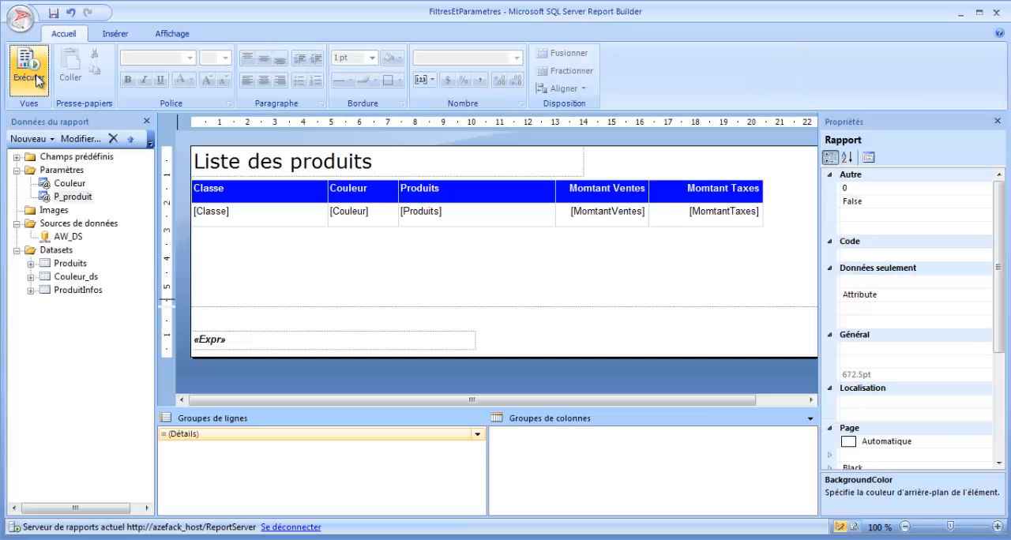
click(66, 264)
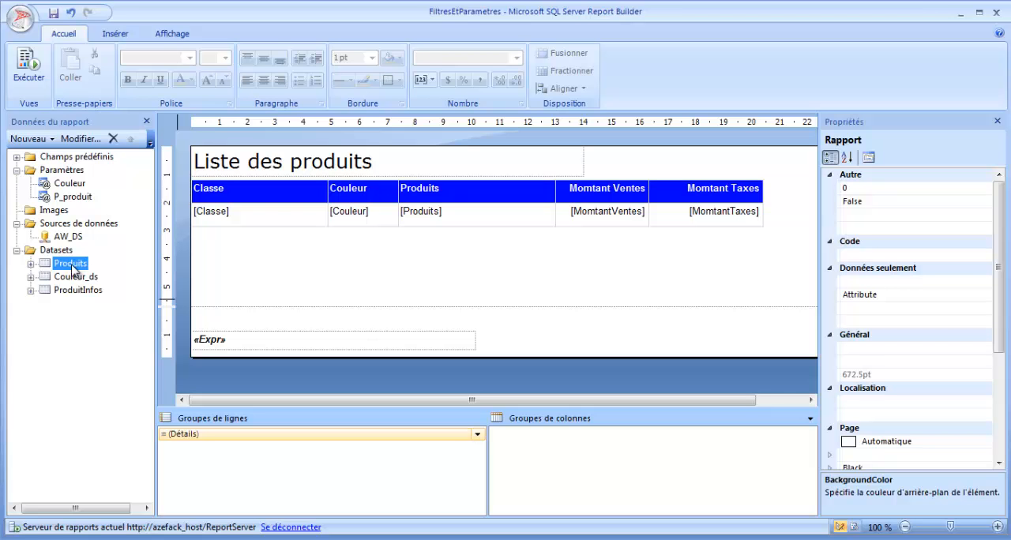
right_click(70, 264)
click(110, 330)
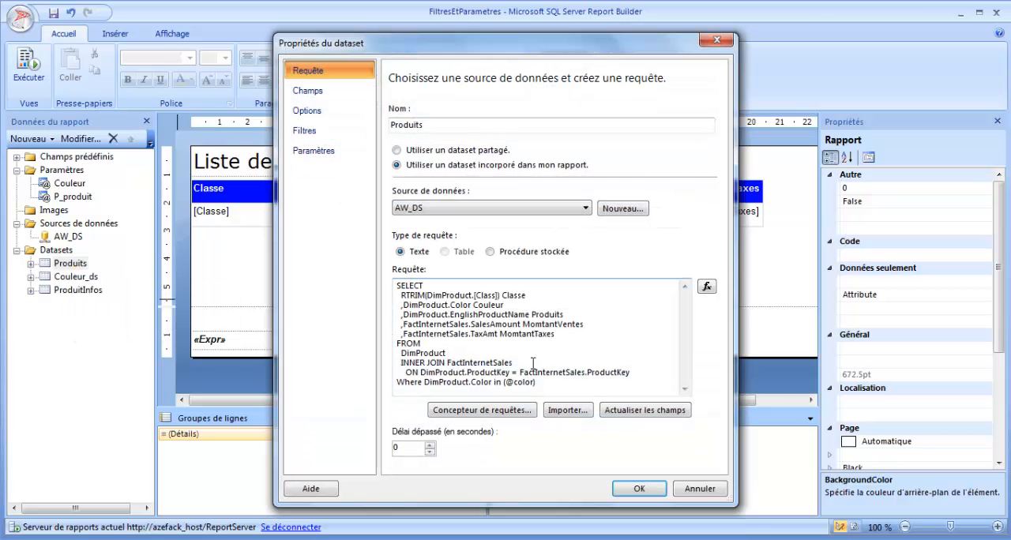
click(580, 383)
key(Return)
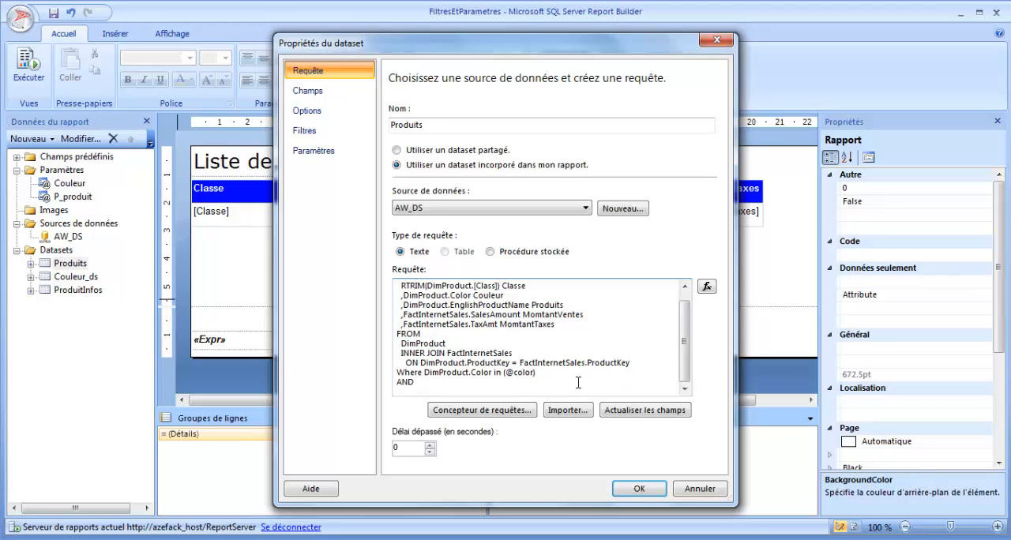
drag(490, 365, 426, 365)
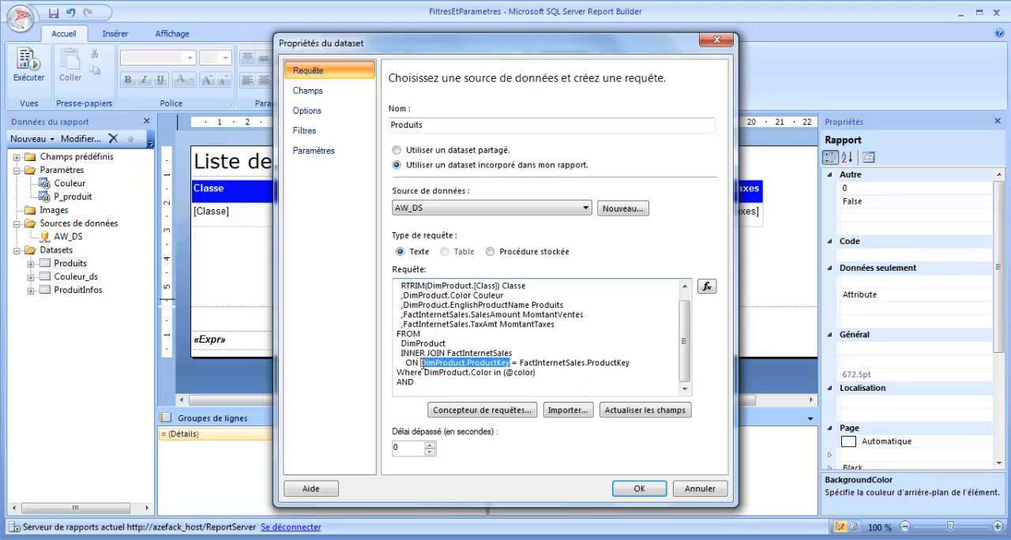
key(ctrl+c)
click(450, 385)
key(ctrl+v)
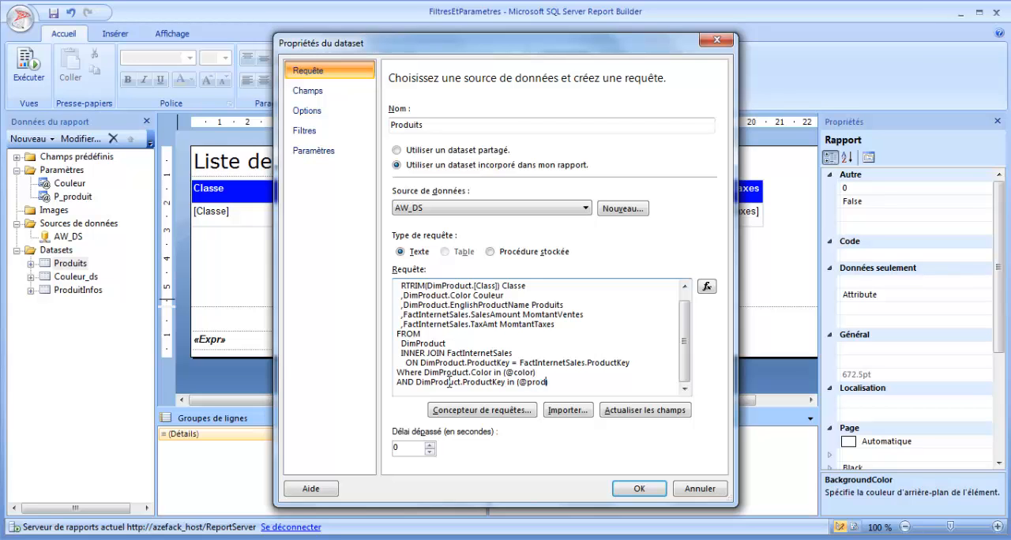
drag(559, 377, 418, 276)
click(440, 328)
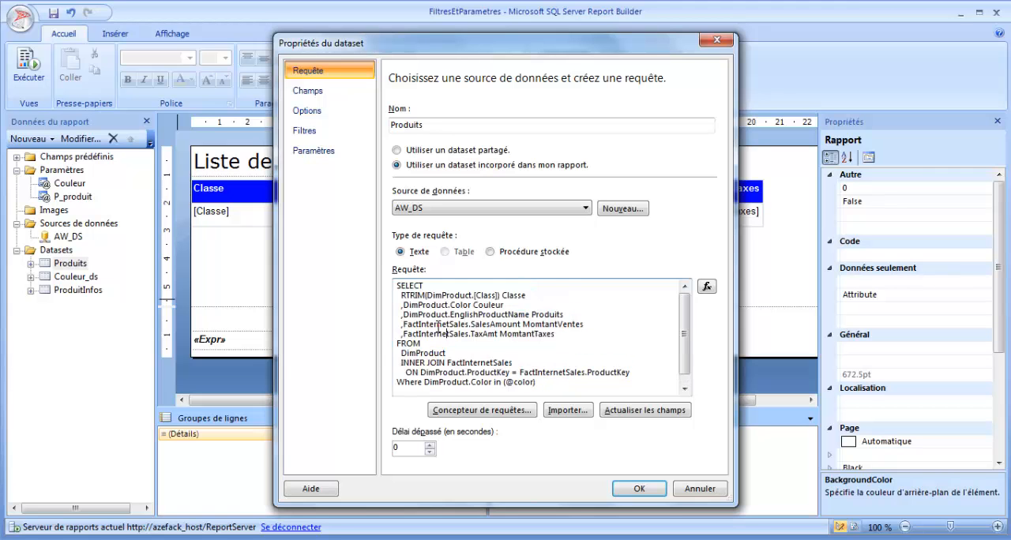
click(330, 152)
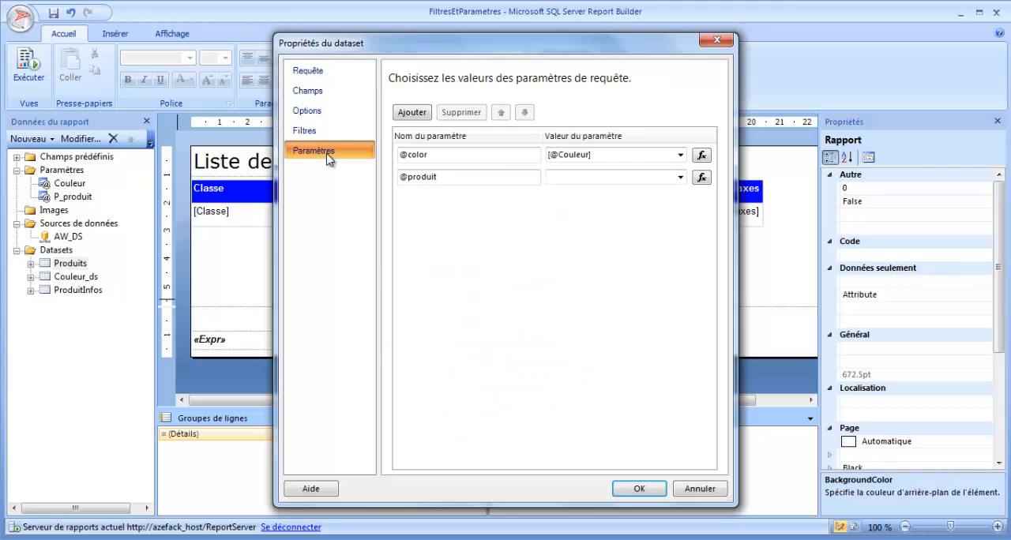
click(426, 177)
click(680, 177)
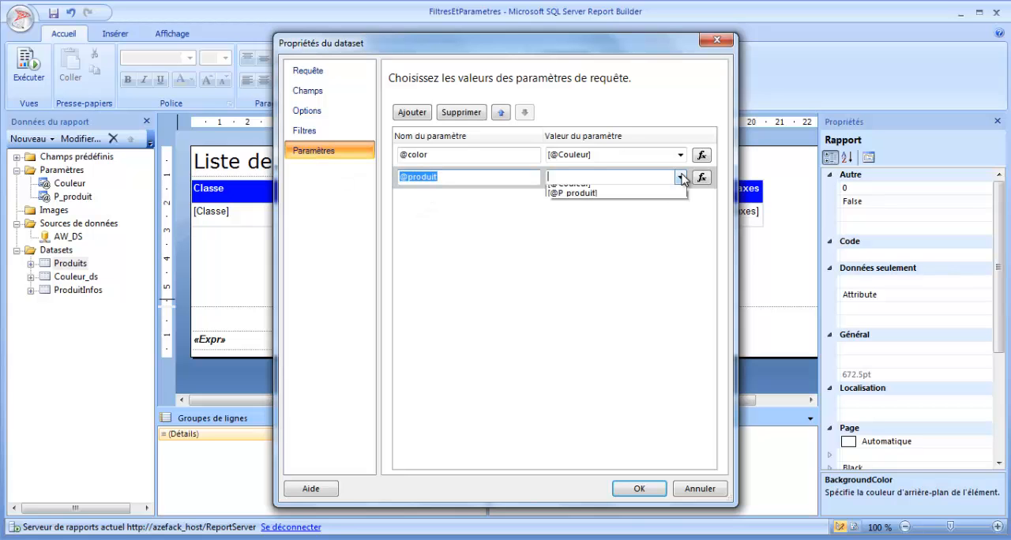
click(593, 203)
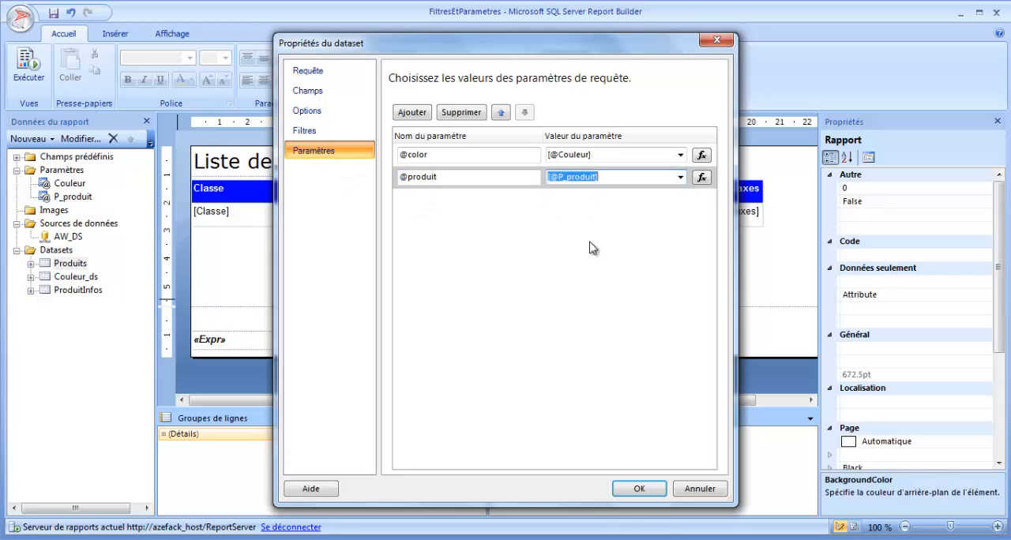
click(641, 489)
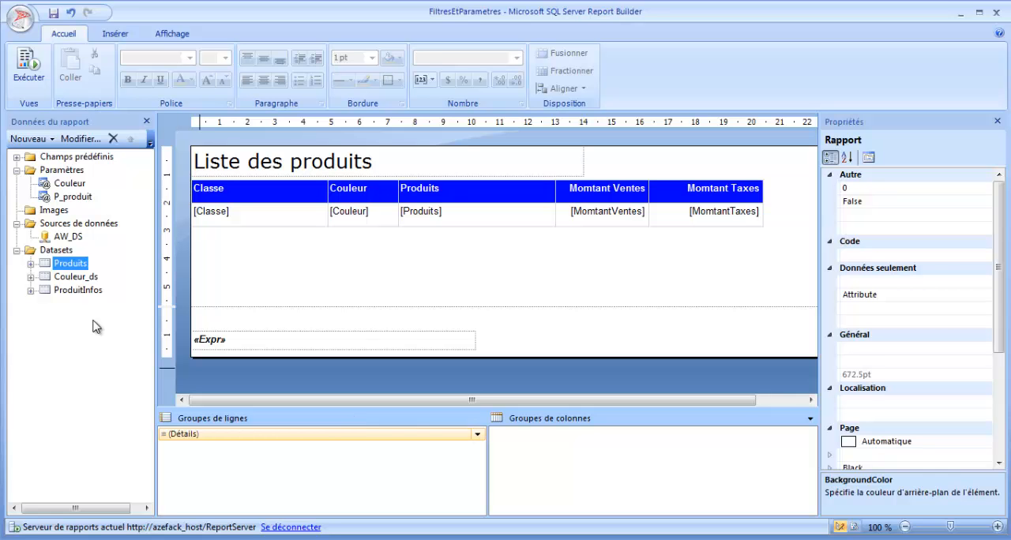
- Reopen the Produits dataset to review the color and product conditions in its query, and close it
click(72, 197)
click(69, 183)
double_click(70, 263)
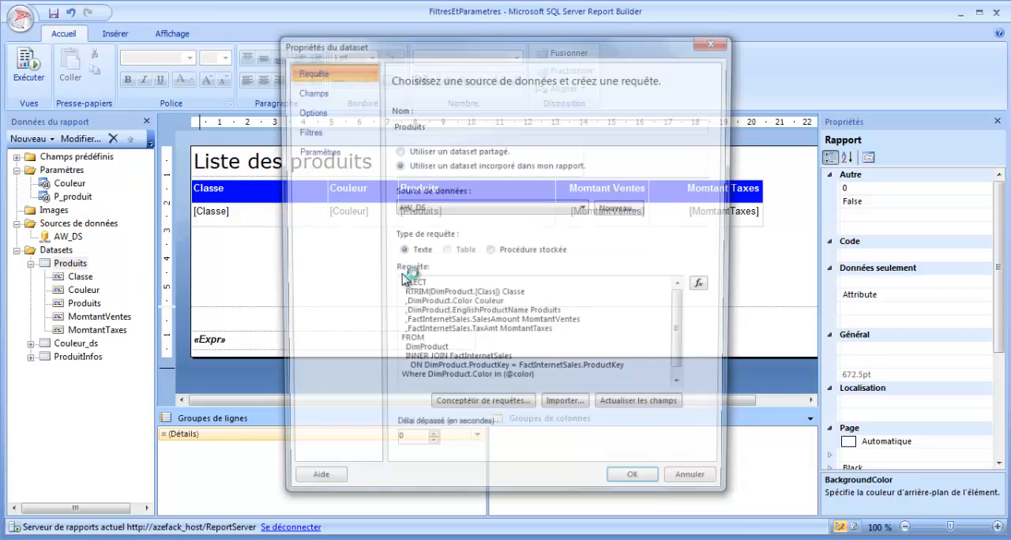
scroll(687, 372, down, 1)
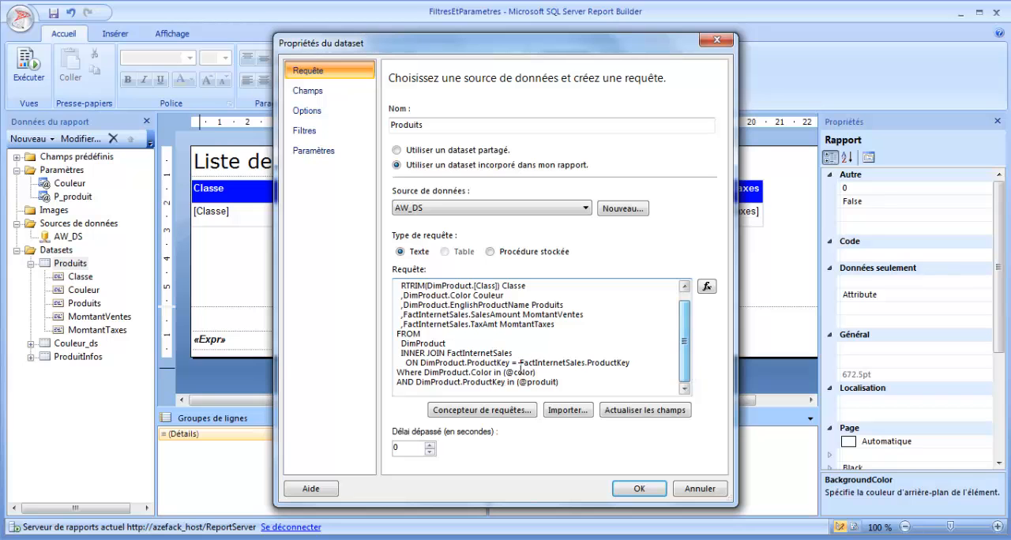
drag(535, 372, 434, 372)
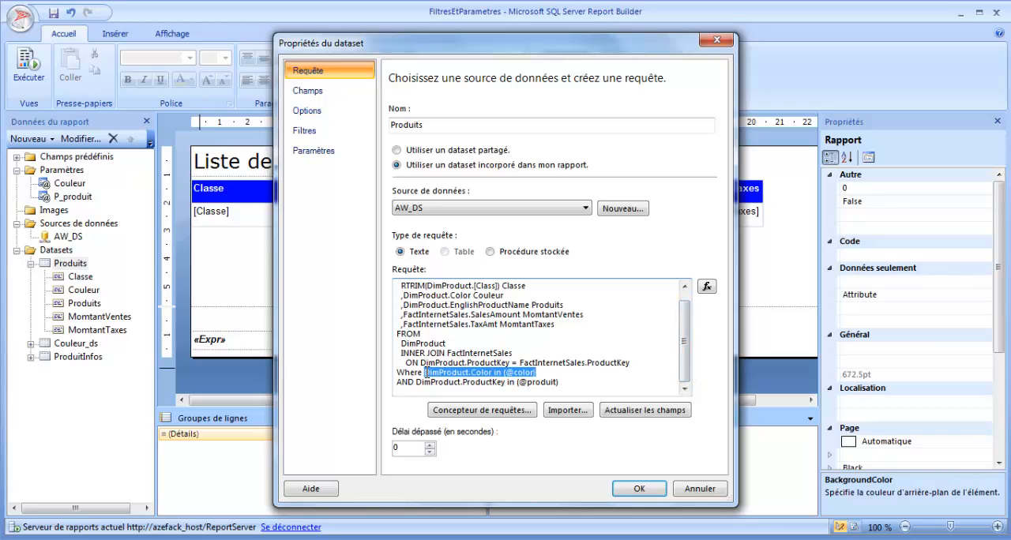
drag(538, 372, 505, 372)
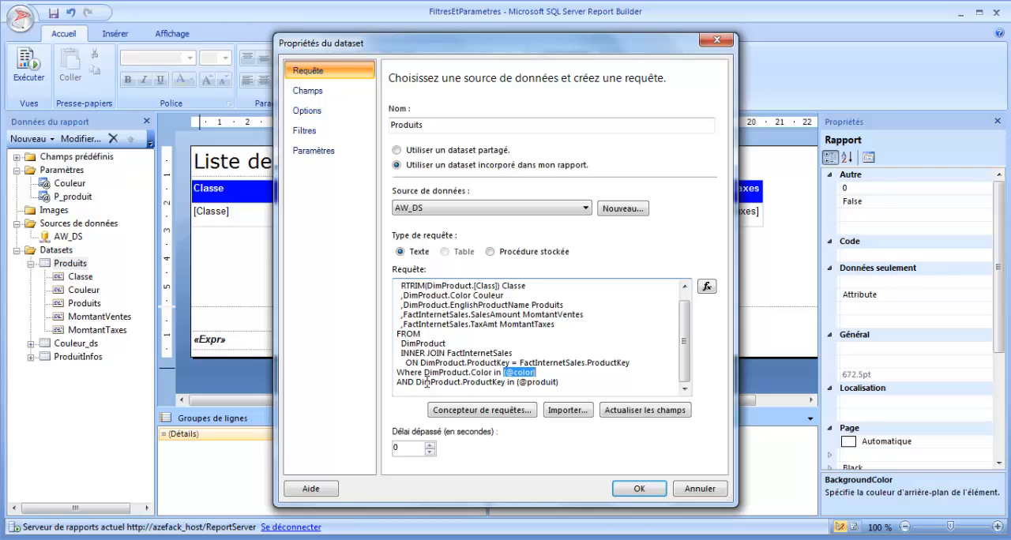
click(638, 488)
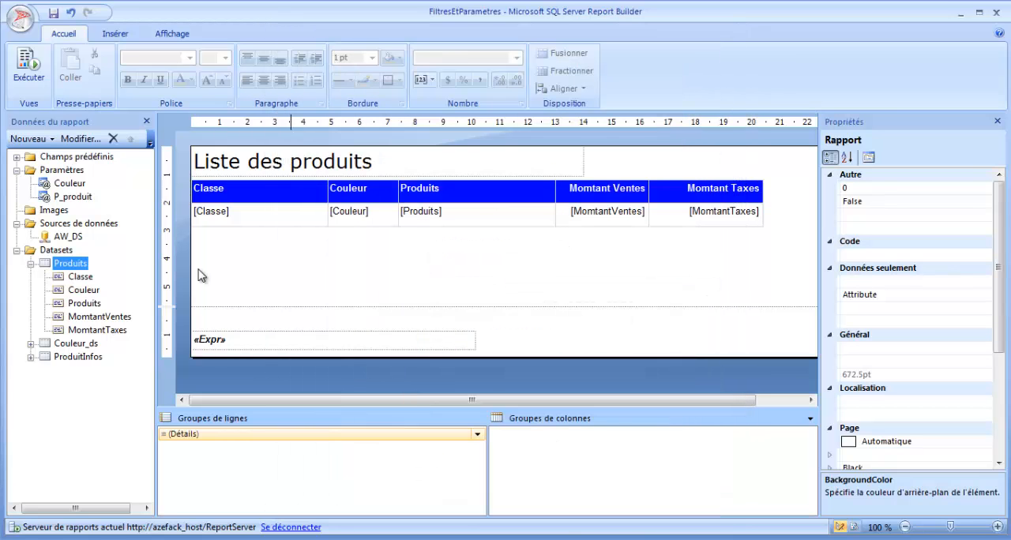
- Run the report and choose White as the only value for the Couleur parameter
click(28, 65)
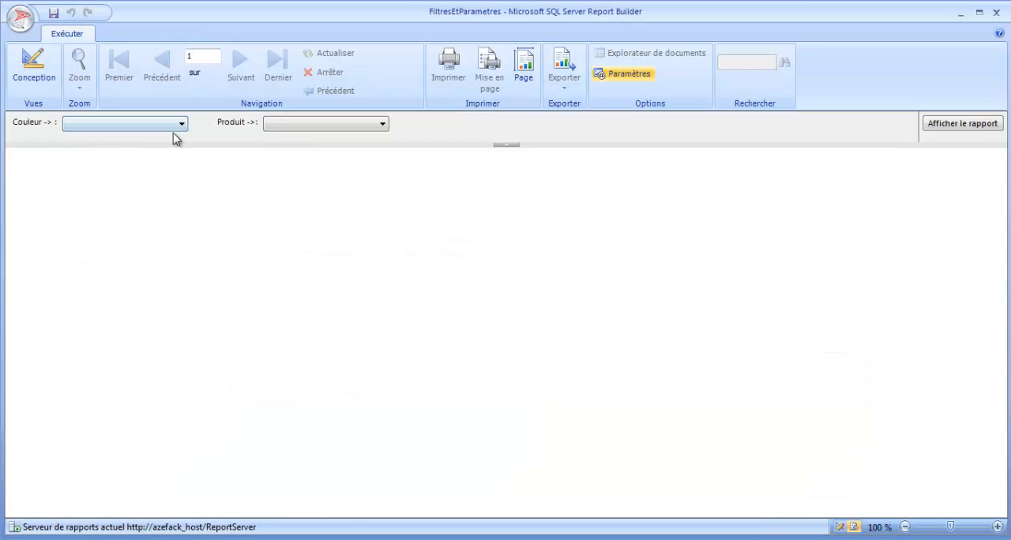
click(181, 124)
click(68, 153)
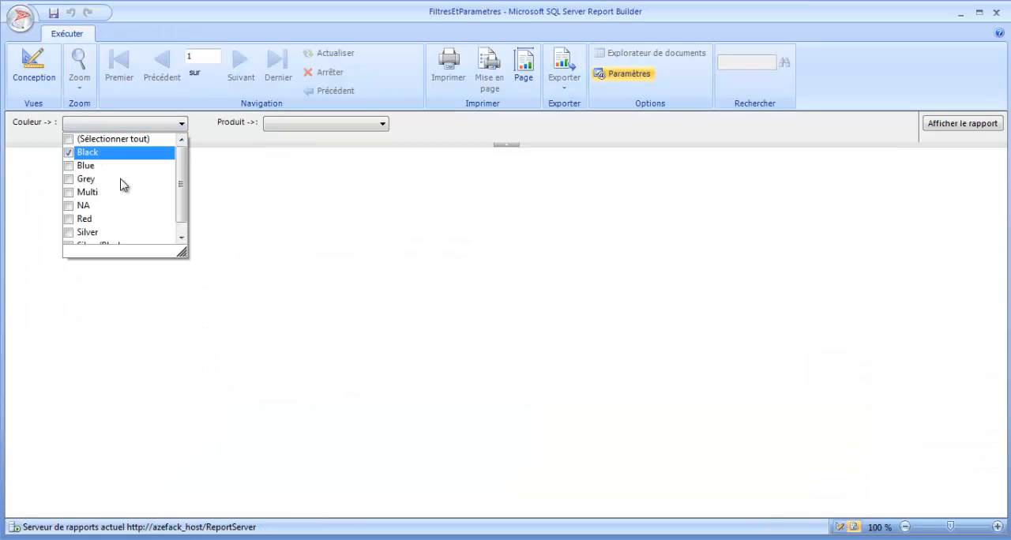
scroll(183, 185, down, 1)
scroll(183, 192, down, 2)
click(68, 218)
click(320, 177)
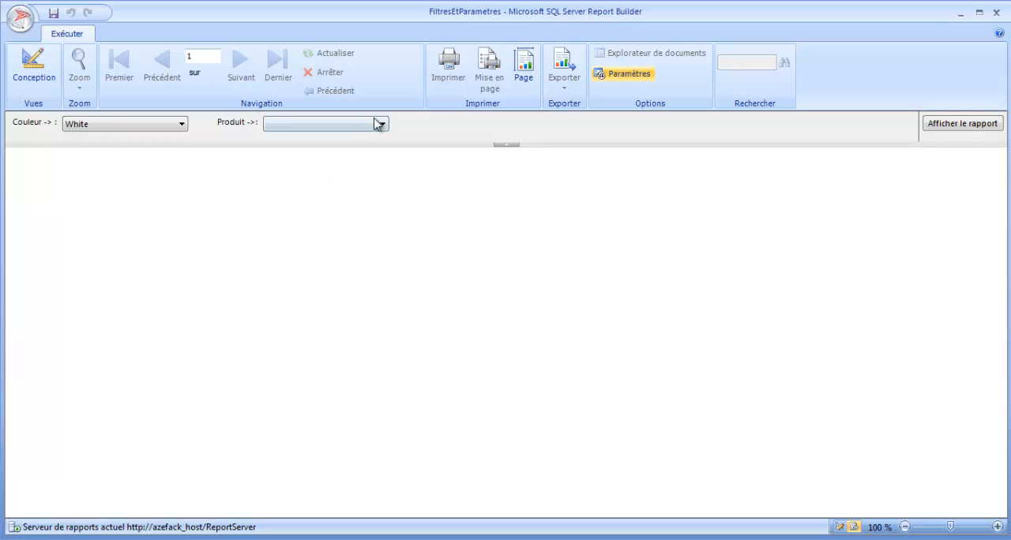
- Choose the products "Road-650 Red, 52" and "Road-650 Black, 58" for the Produit parameter and display the report
click(378, 124)
drag(379, 154, 383, 197)
click(298, 193)
click(270, 206)
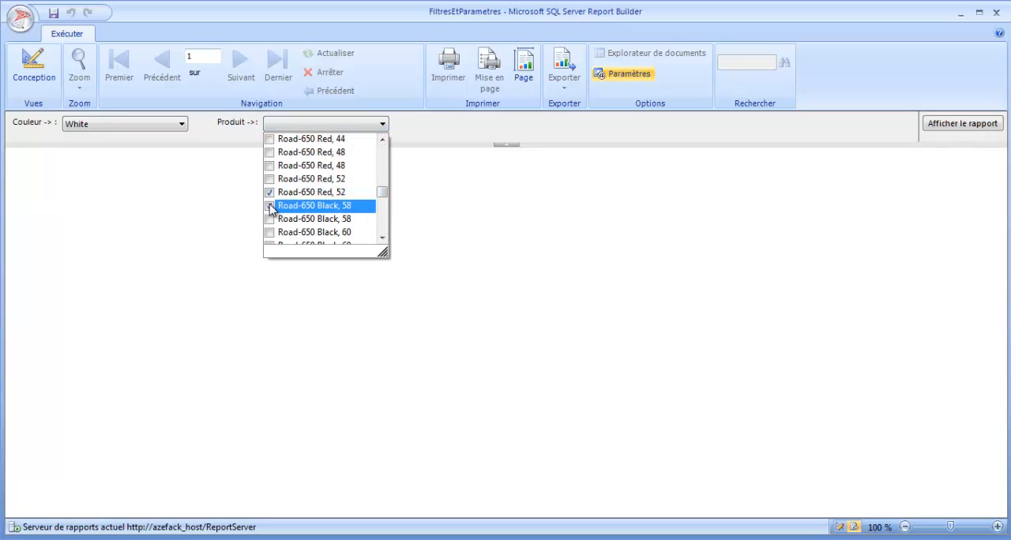
click(946, 125)
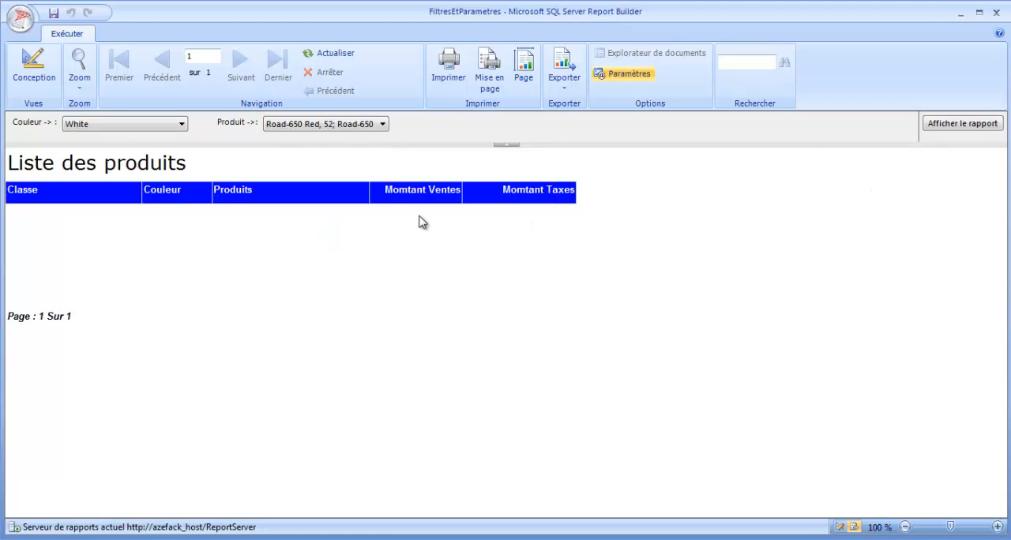
- Examine the values offered by the Produit and Couleur parameters without changing the selections
click(294, 129)
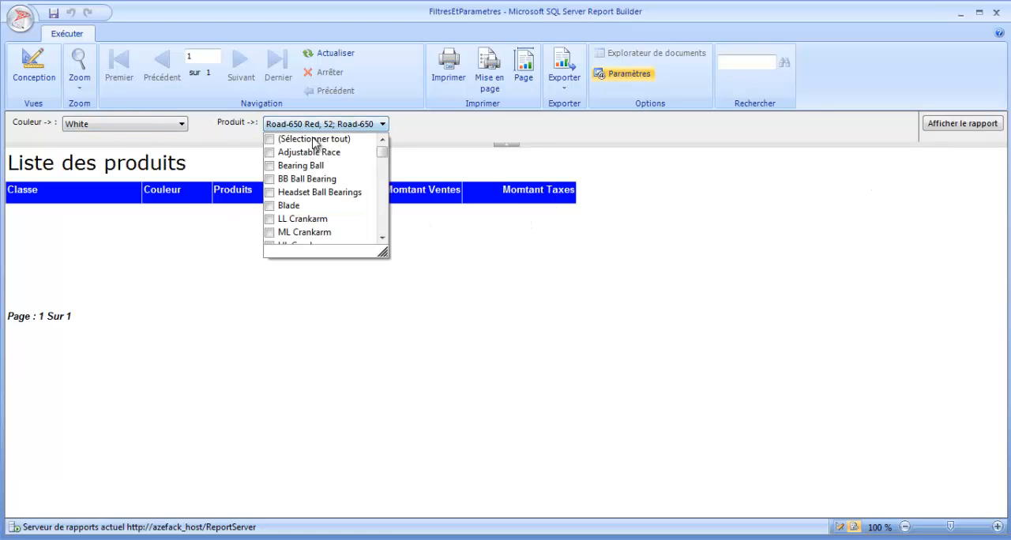
click(433, 288)
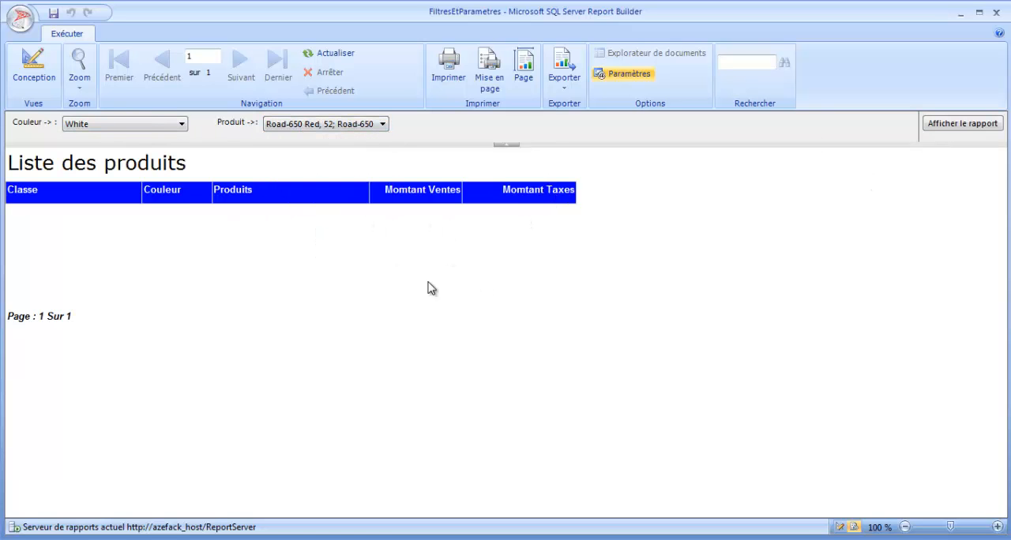
click(381, 125)
drag(384, 151, 384, 226)
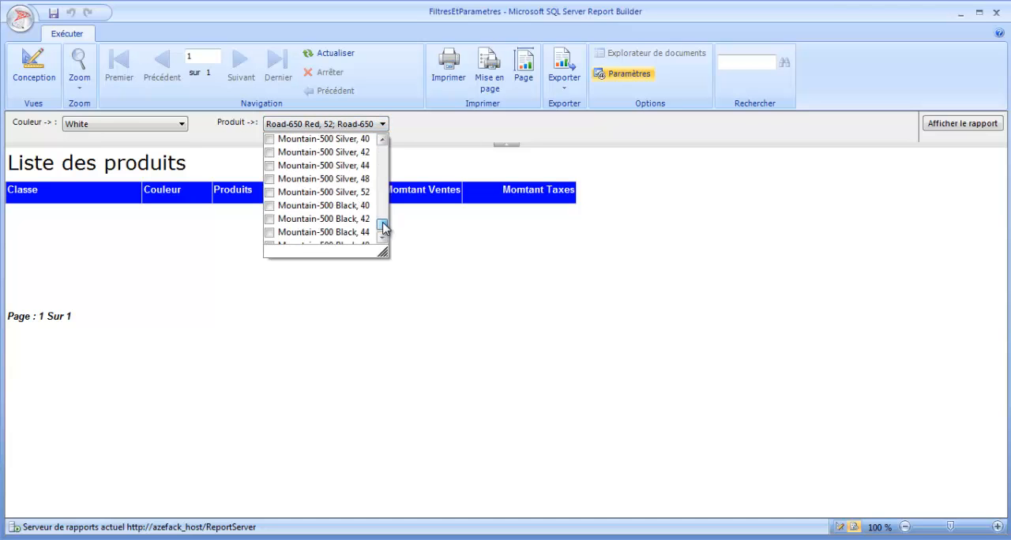
click(156, 292)
click(124, 126)
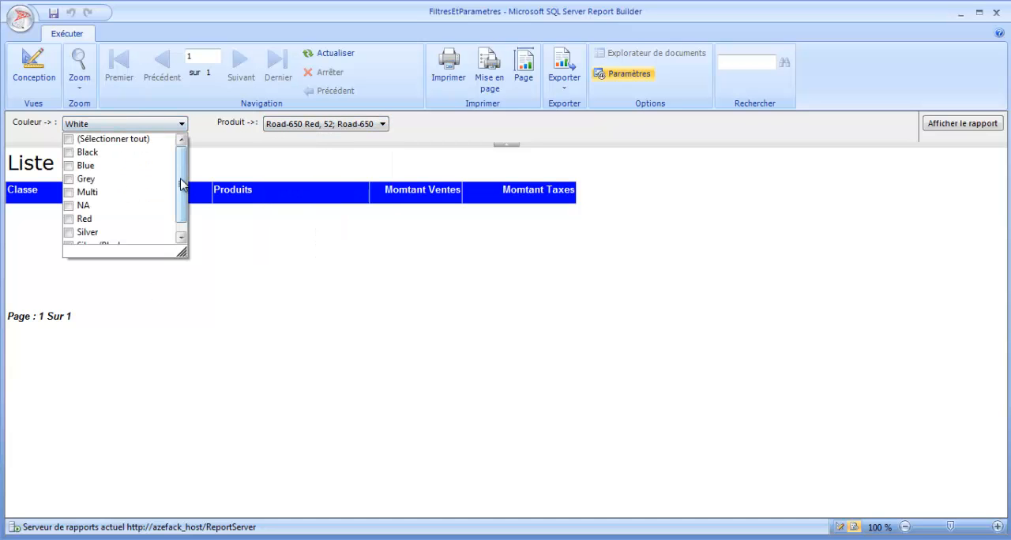
drag(182, 184, 183, 207)
drag(182, 171, 183, 231)
click(316, 258)
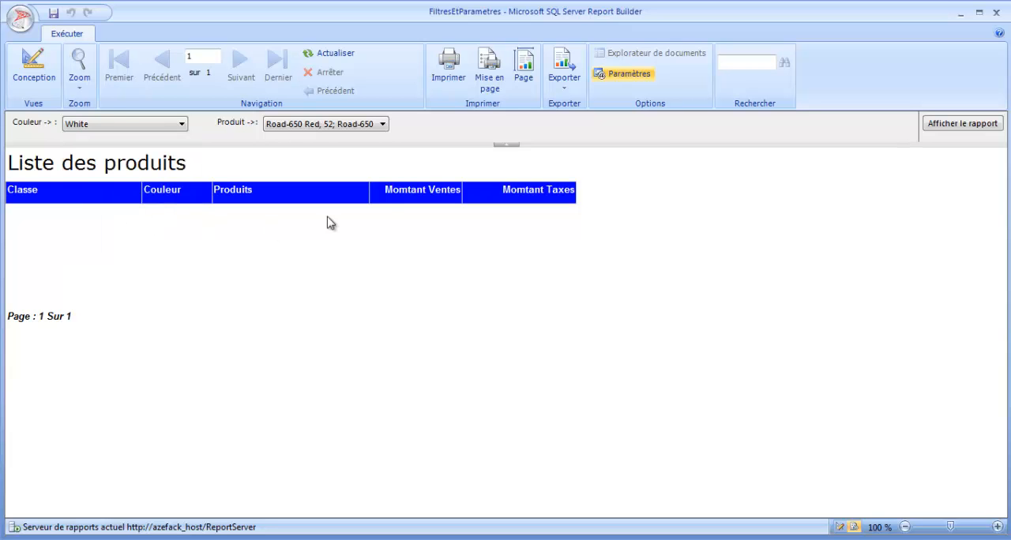
- Look through the enlarged list of products offered by the Produit parameter and close it
click(382, 125)
drag(381, 215, 607, 255)
click(496, 320)
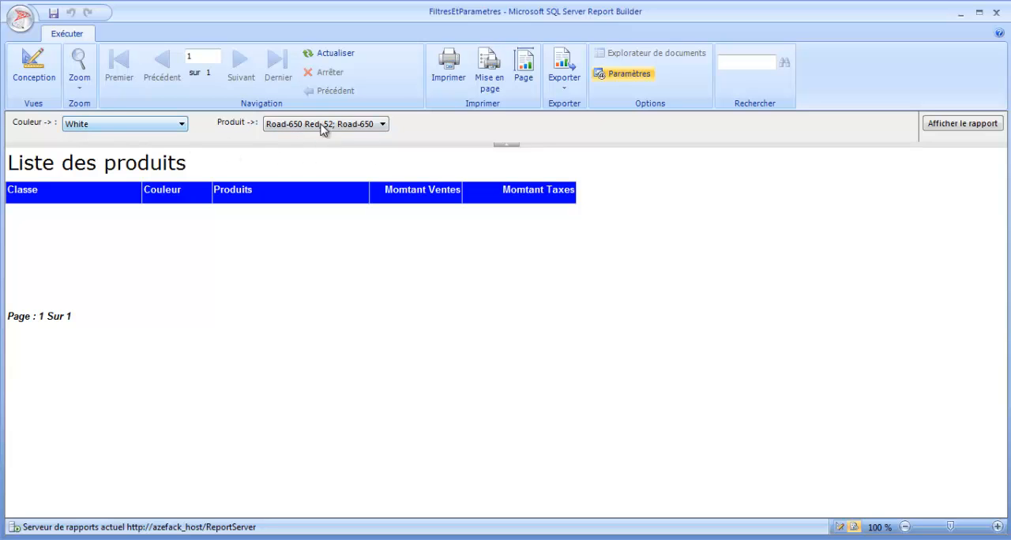
- Return to the report design and check the query of the ProduitInfos dataset, closing its properties
click(28, 72)
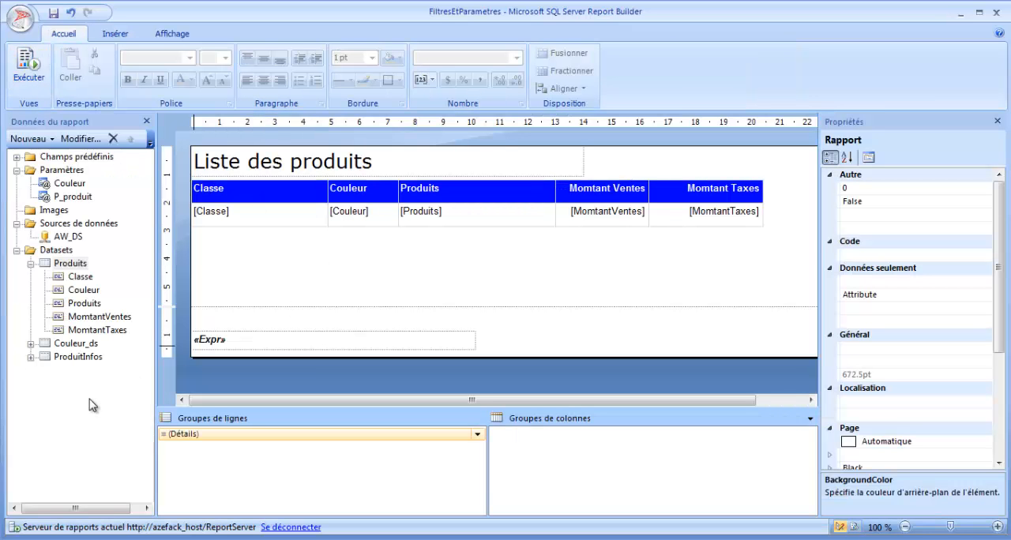
click(67, 357)
double_click(69, 358)
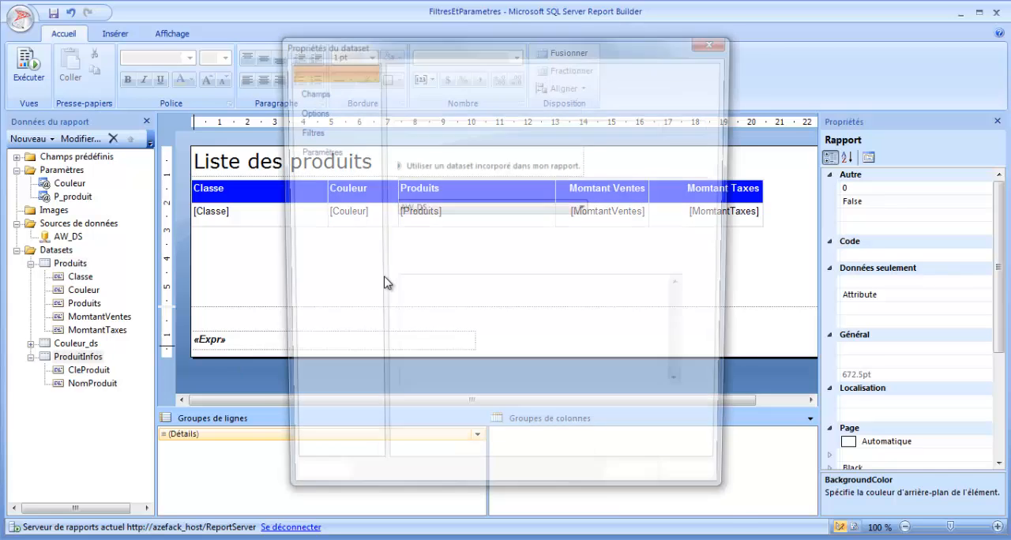
click(632, 486)
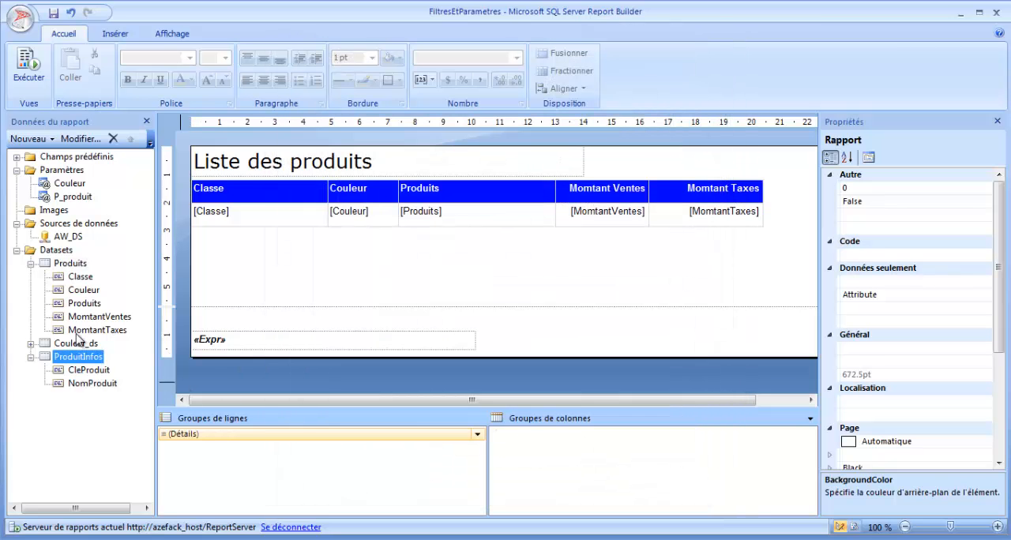
double_click(76, 263)
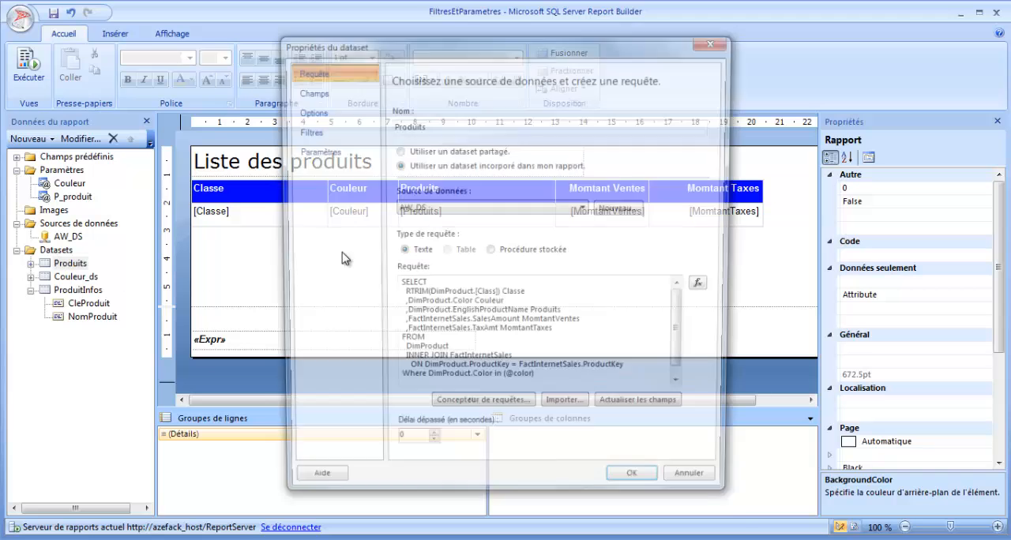
scroll(511, 357, down, 1)
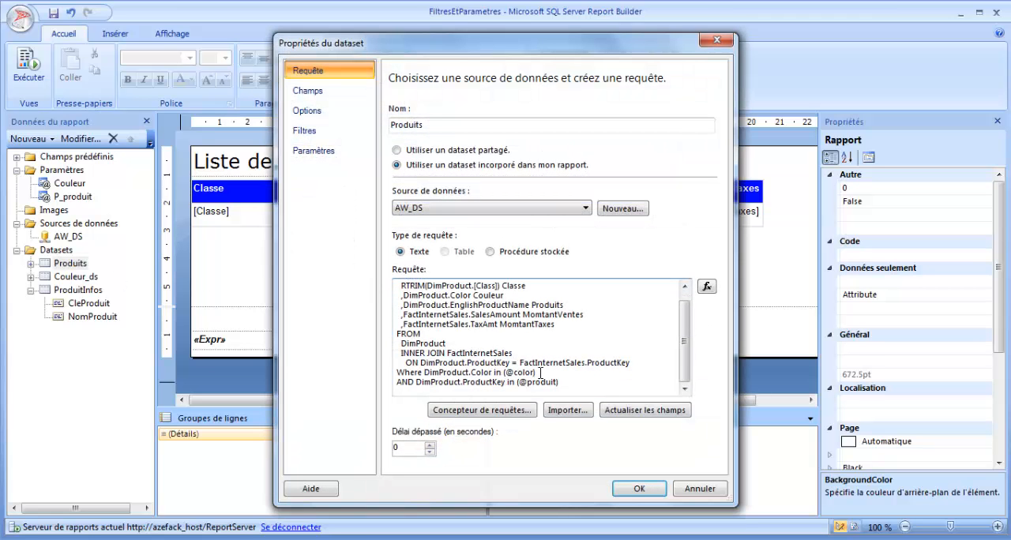
drag(545, 373, 436, 371)
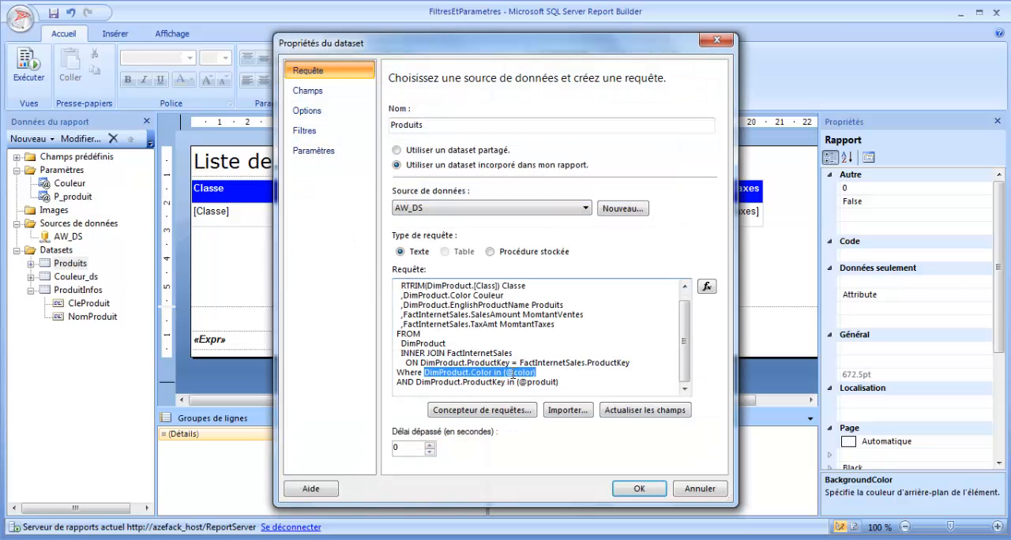
click(642, 487)
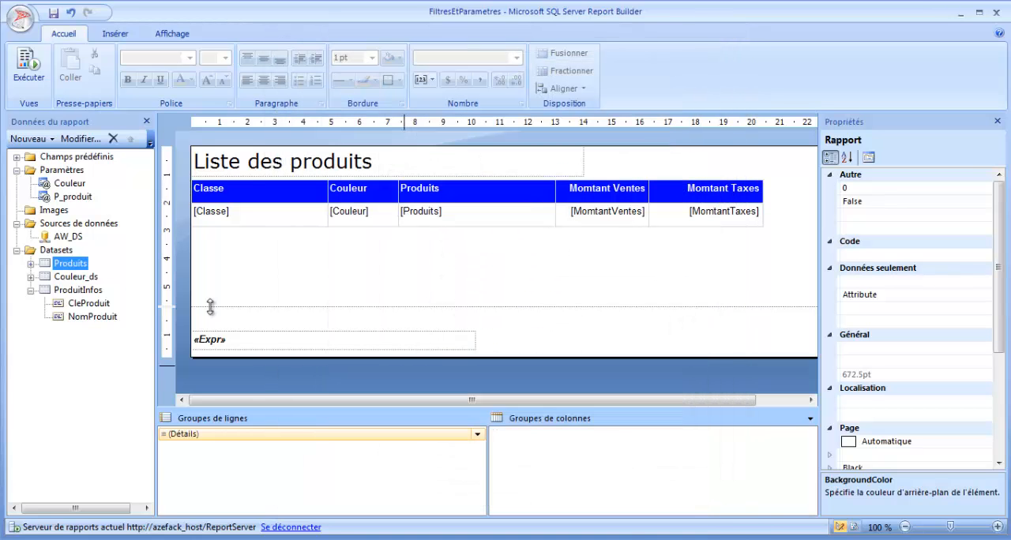
click(82, 290)
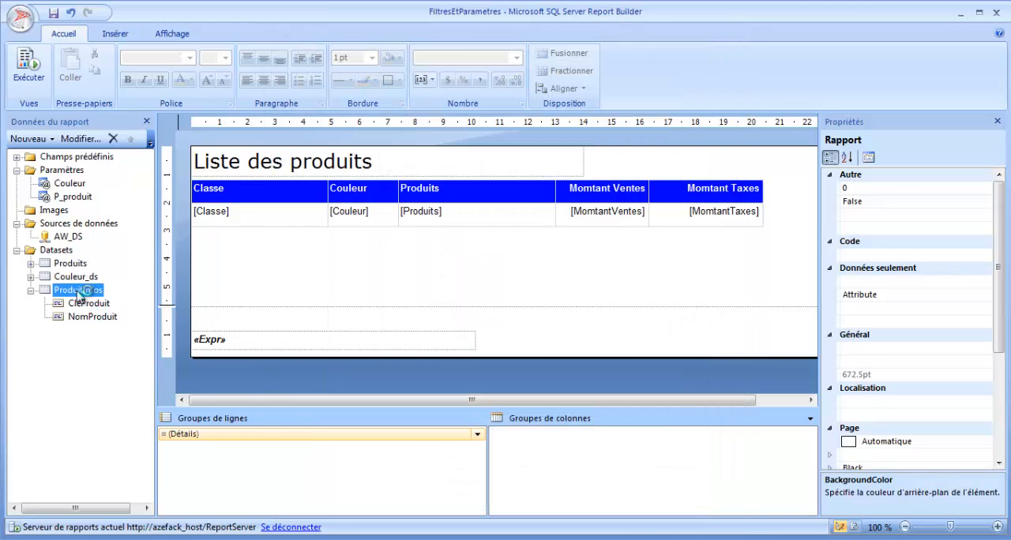
double_click(78, 292)
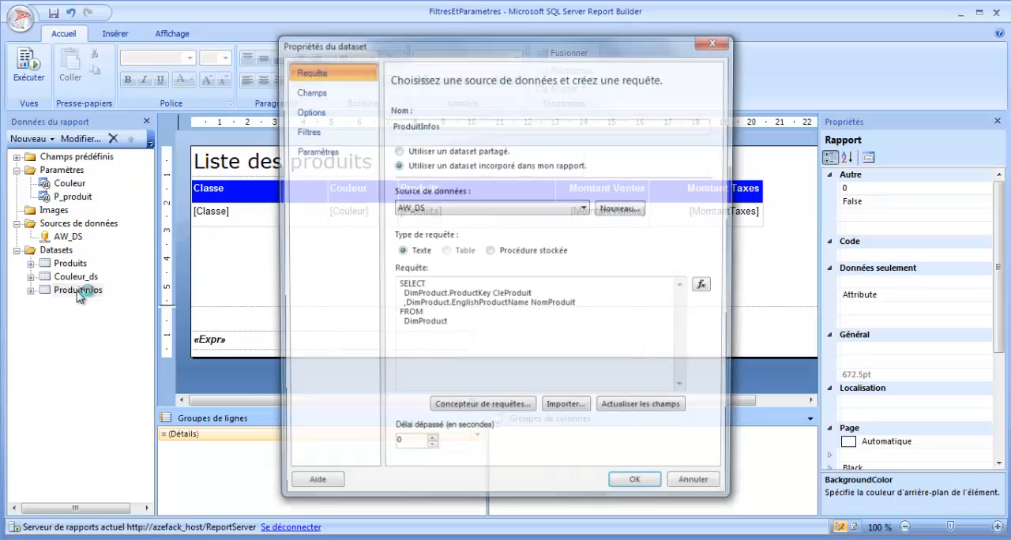
click(469, 326)
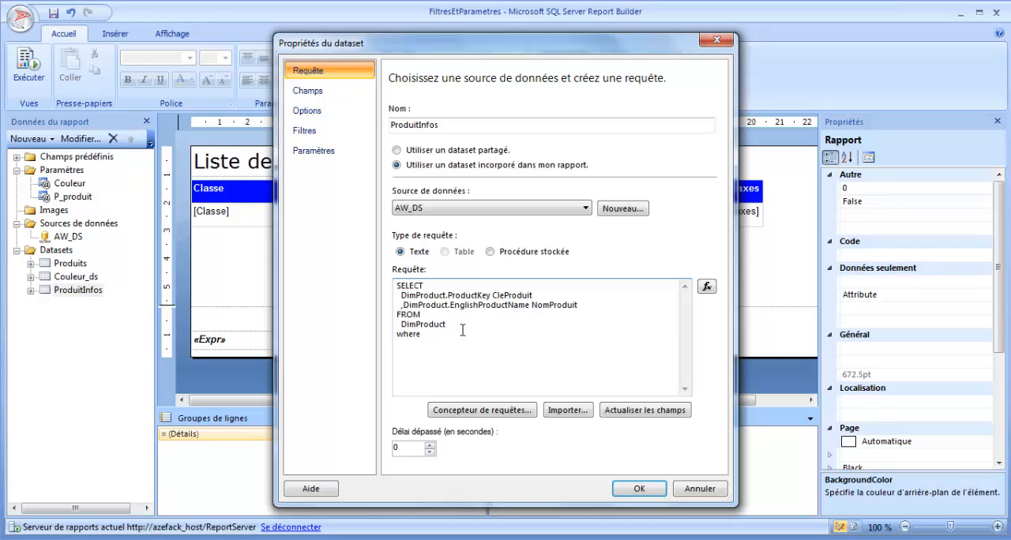
text(DimProduct.Color in (@color))
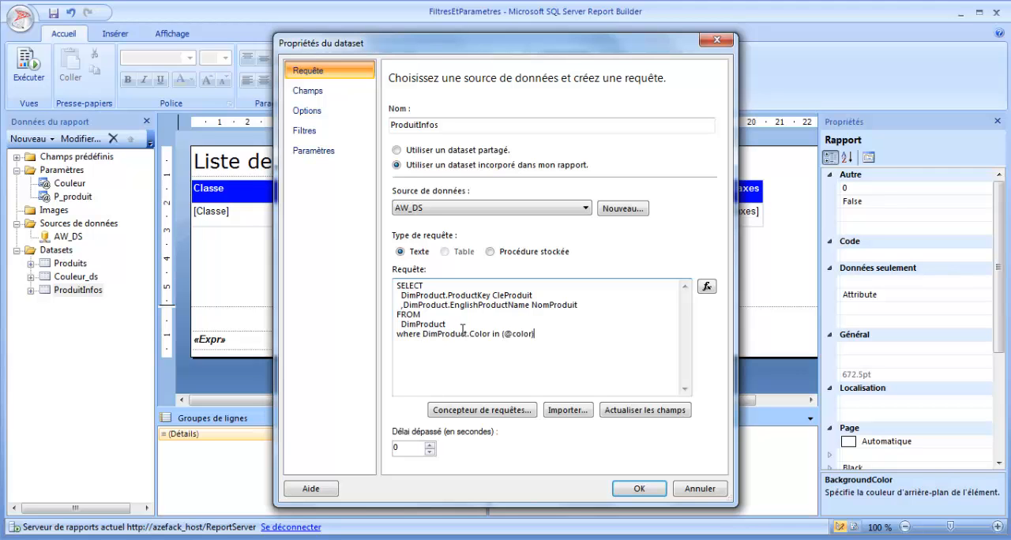
key(ctrl+a)
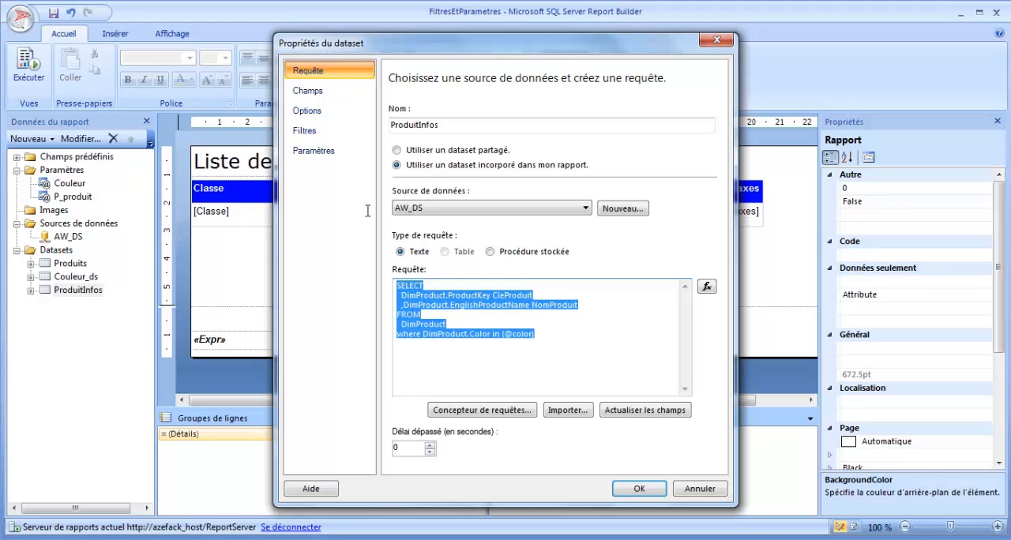
click(329, 152)
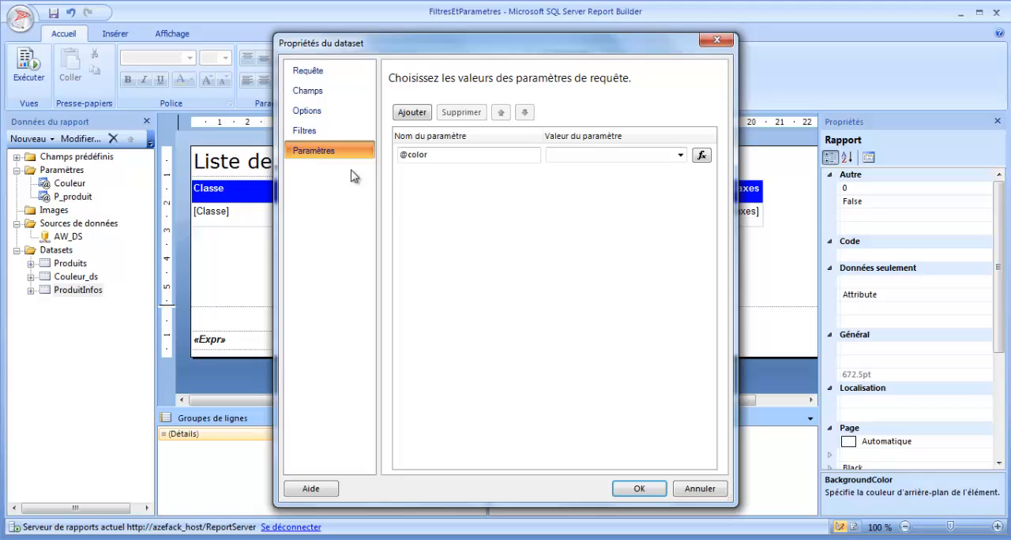
click(447, 156)
click(680, 155)
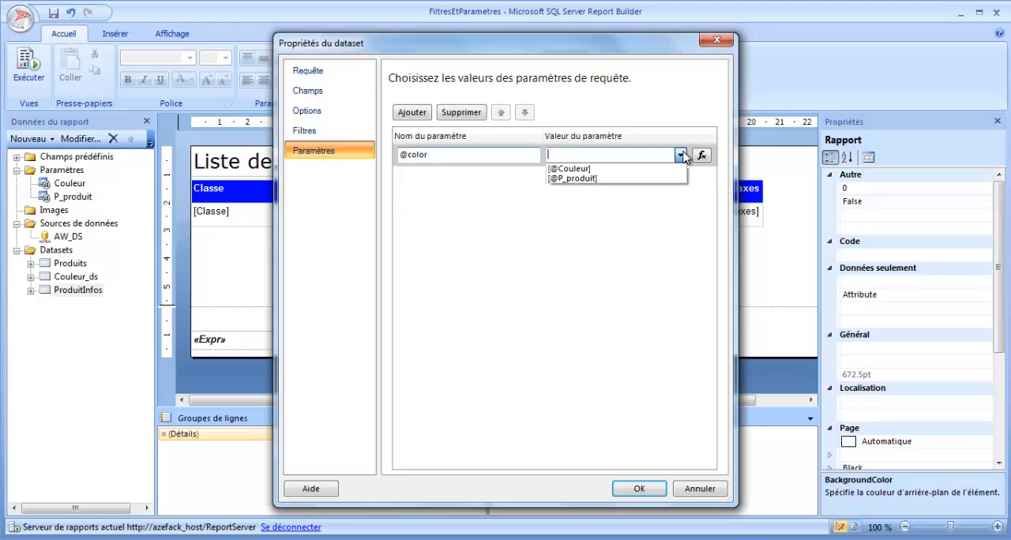
click(596, 169)
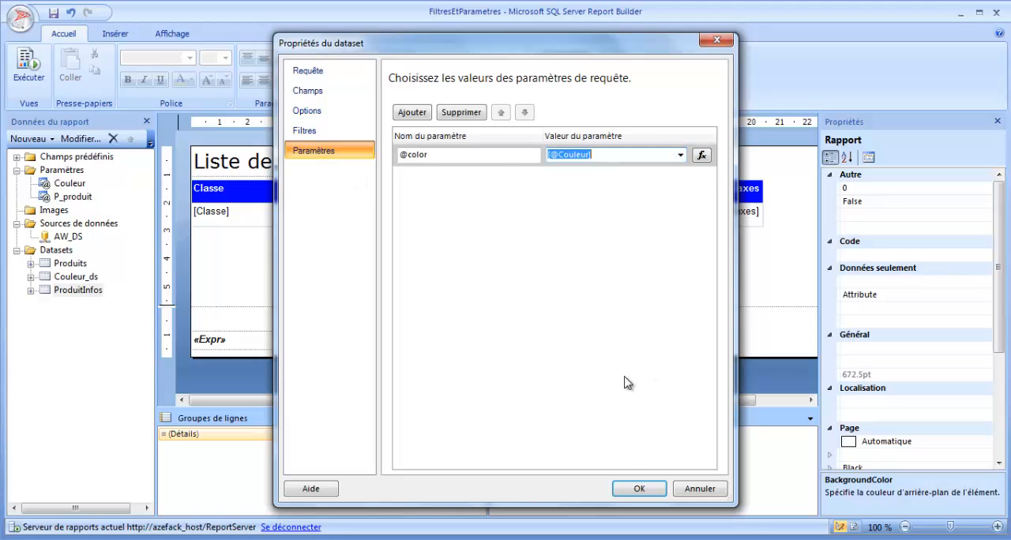
click(639, 489)
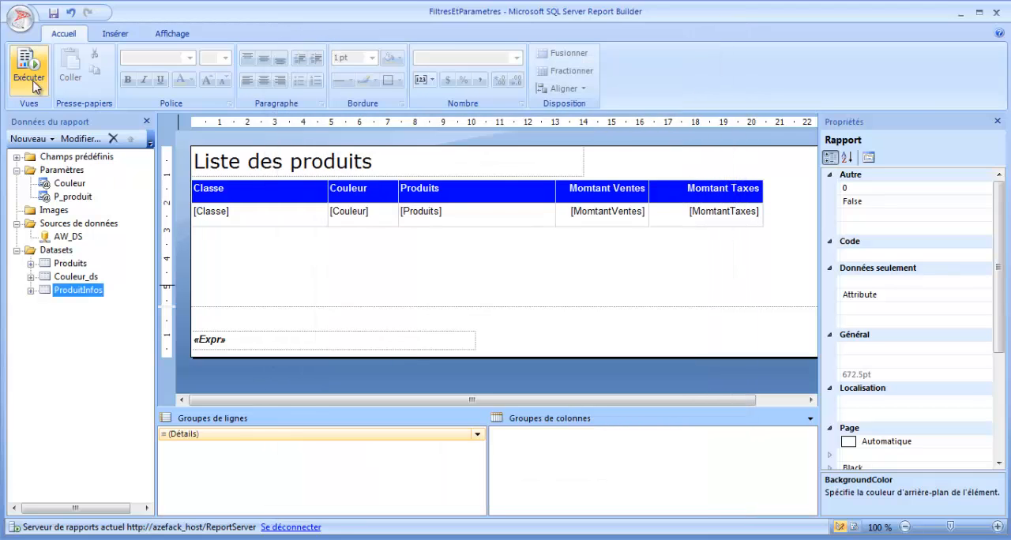
- Run the report and choose White as the only value for the Couleur parameter
click(35, 79)
click(180, 123)
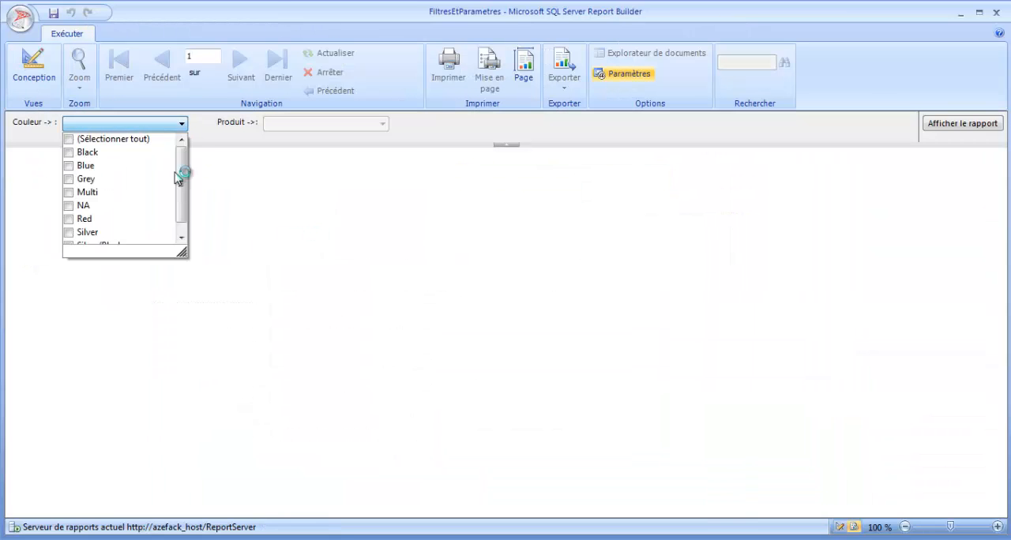
scroll(183, 208, down, 1)
scroll(187, 197, down, 2)
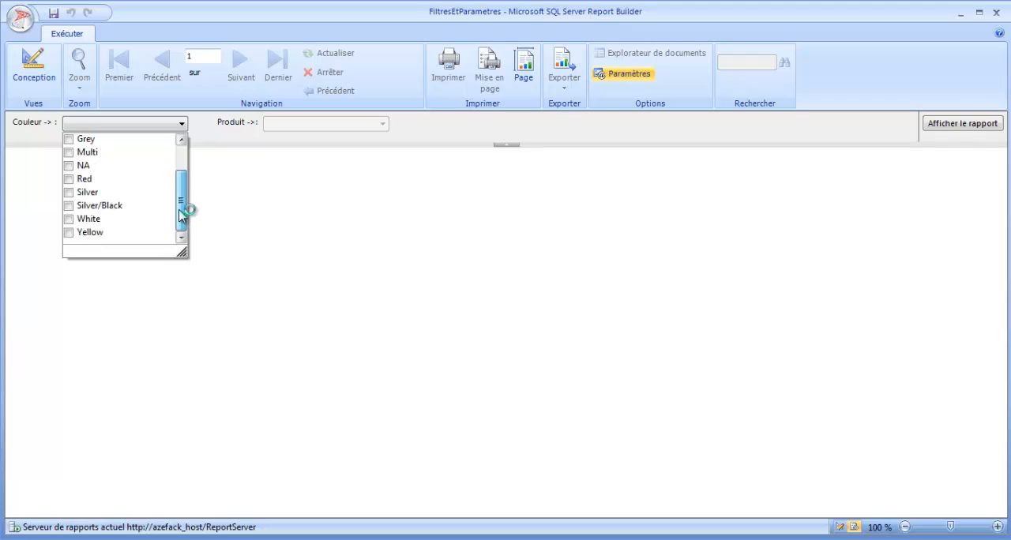
click(69, 220)
click(371, 228)
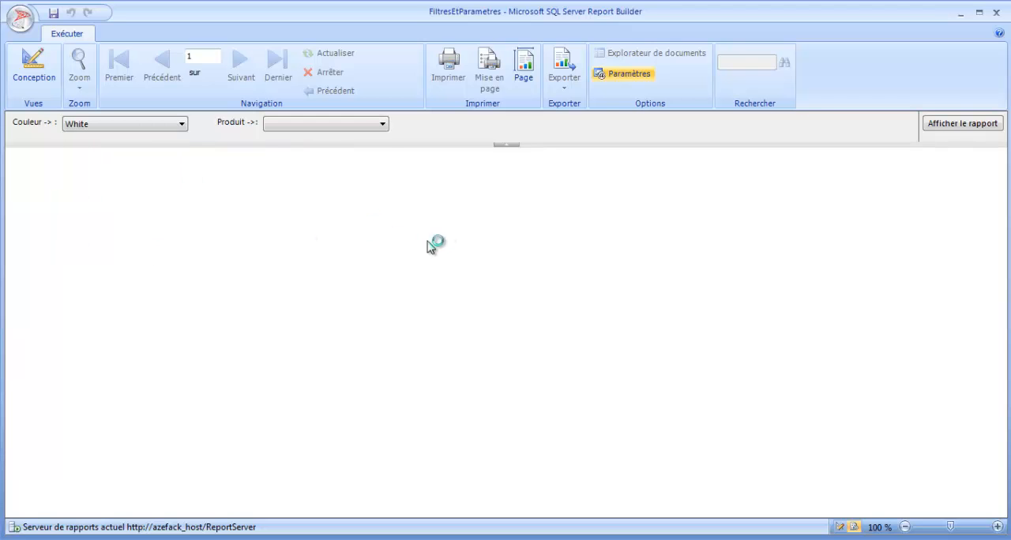
- Choose "Mountain Bike Socks, M", "Mountain Bike Socks, L" and "Racing Socks, L" for the Produit parameter and display the report
click(382, 124)
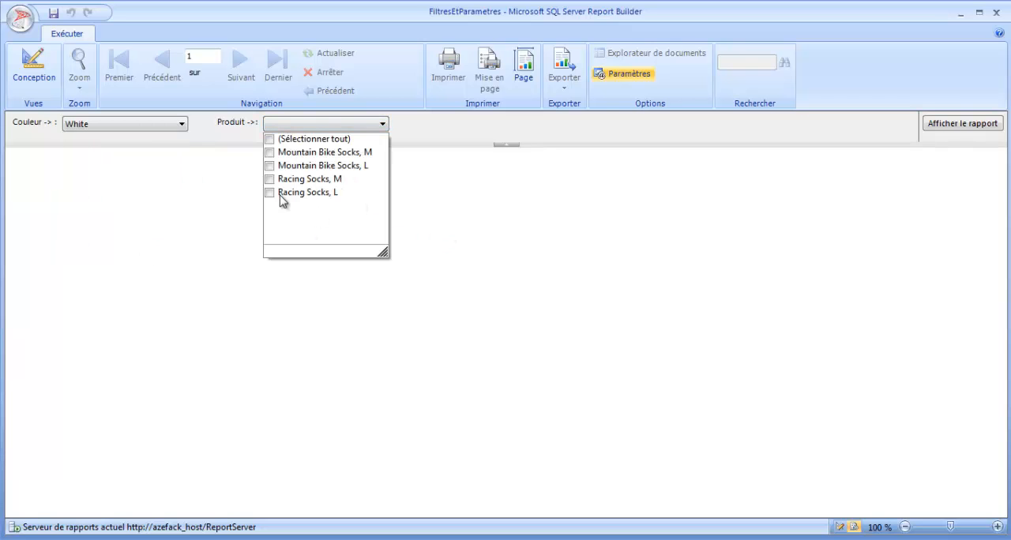
click(273, 153)
click(272, 166)
click(272, 179)
click(273, 193)
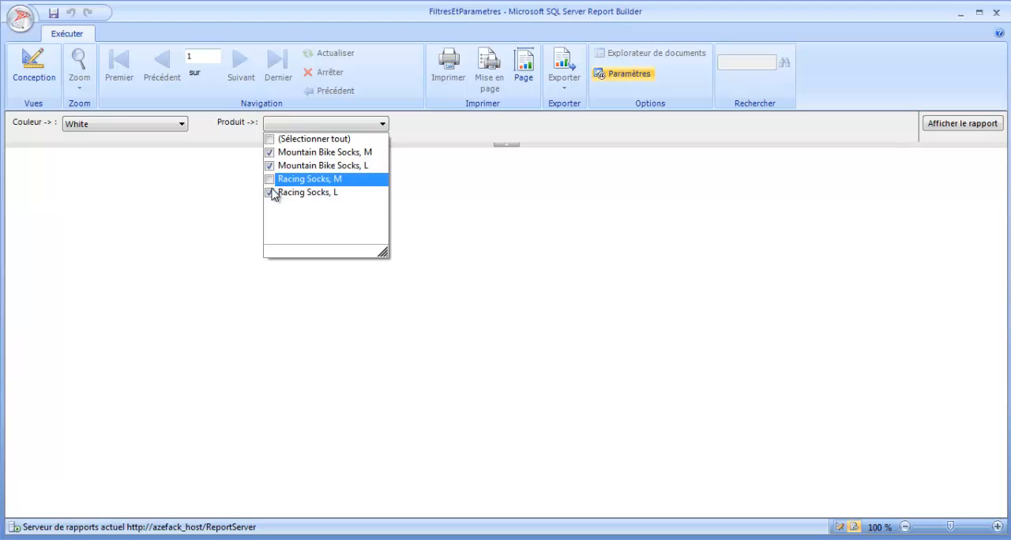
click(937, 127)
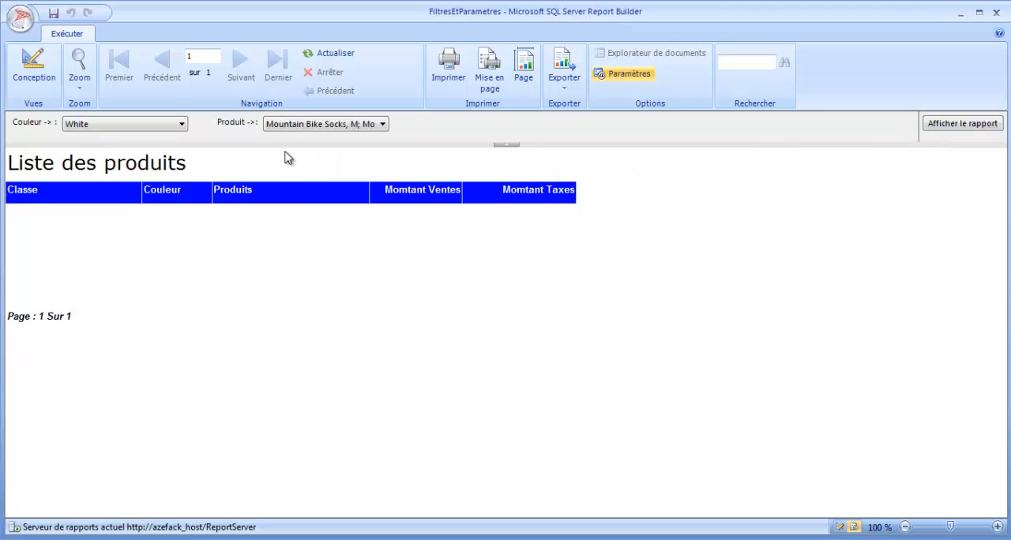
- Add "Racing Socks, M" to the Produit selection, display the report again and look through its rows
click(306, 126)
click(270, 195)
click(307, 180)
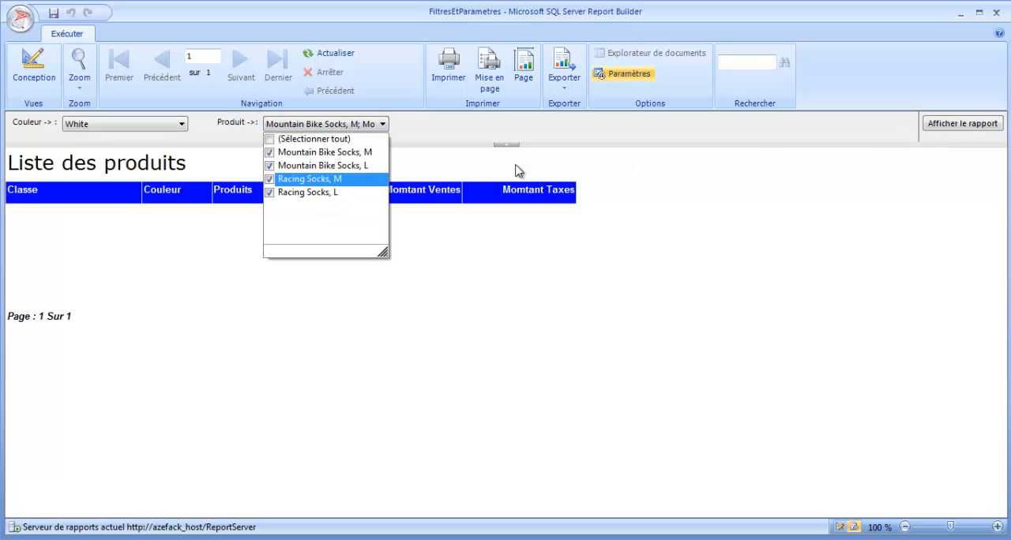
click(929, 129)
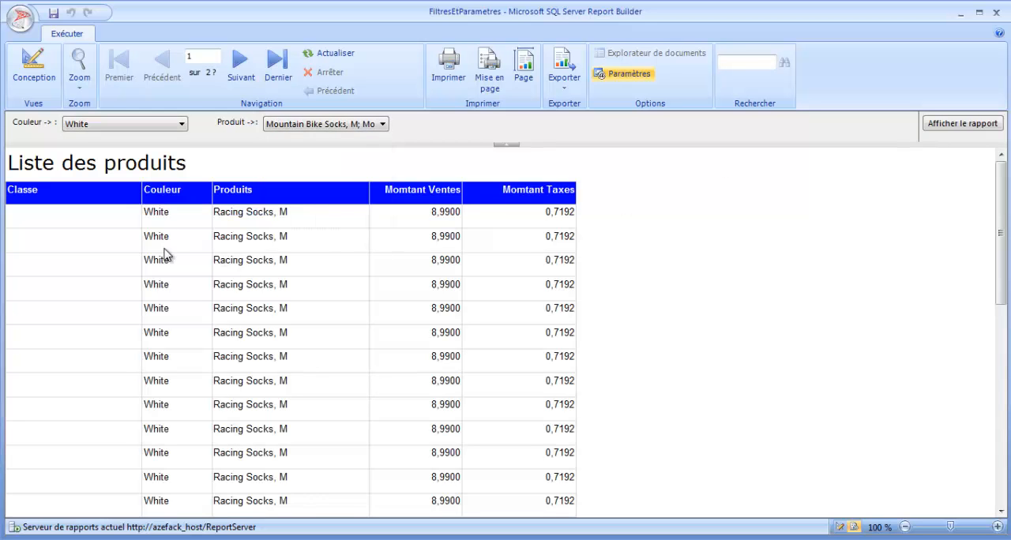
scroll(85, 244, down, 5)
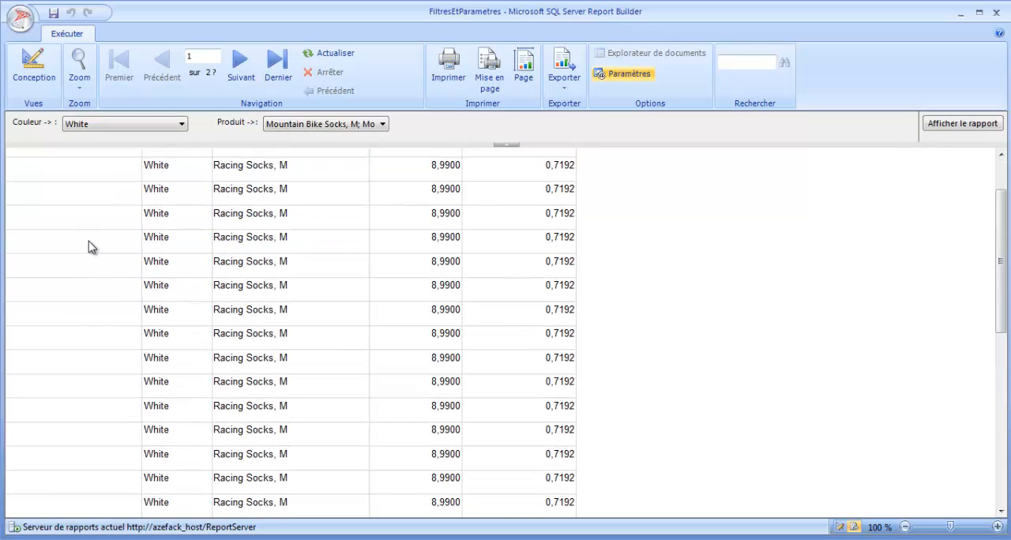
drag(997, 192, 989, 158)
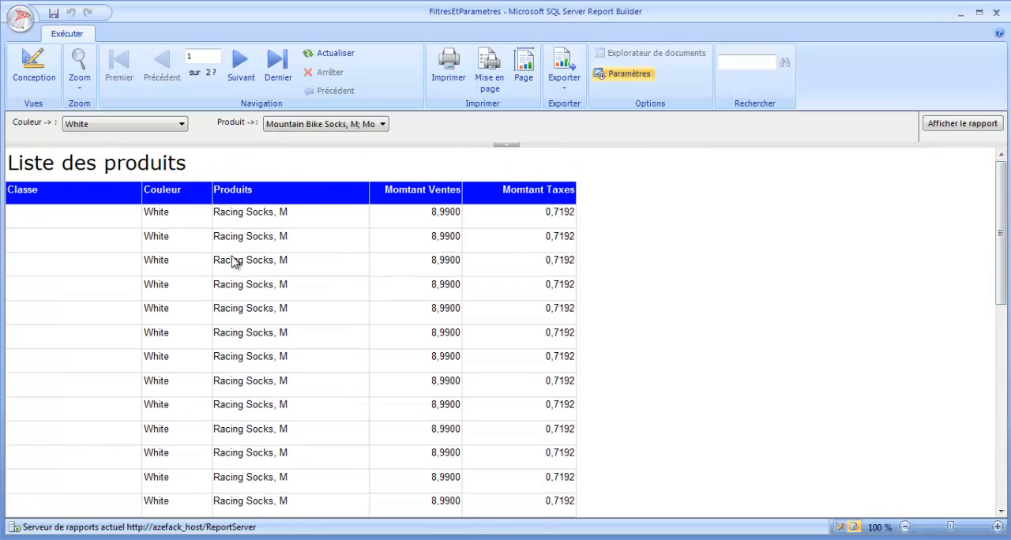
- Rerun the report, add NA to White for the Couleur parameter and examine the products offered by Produit
click(33, 79)
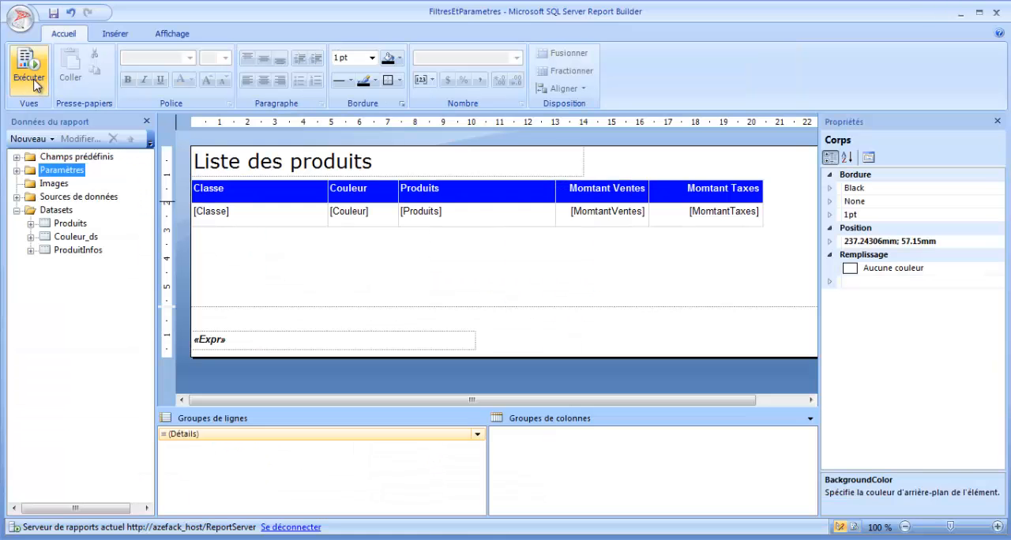
click(35, 84)
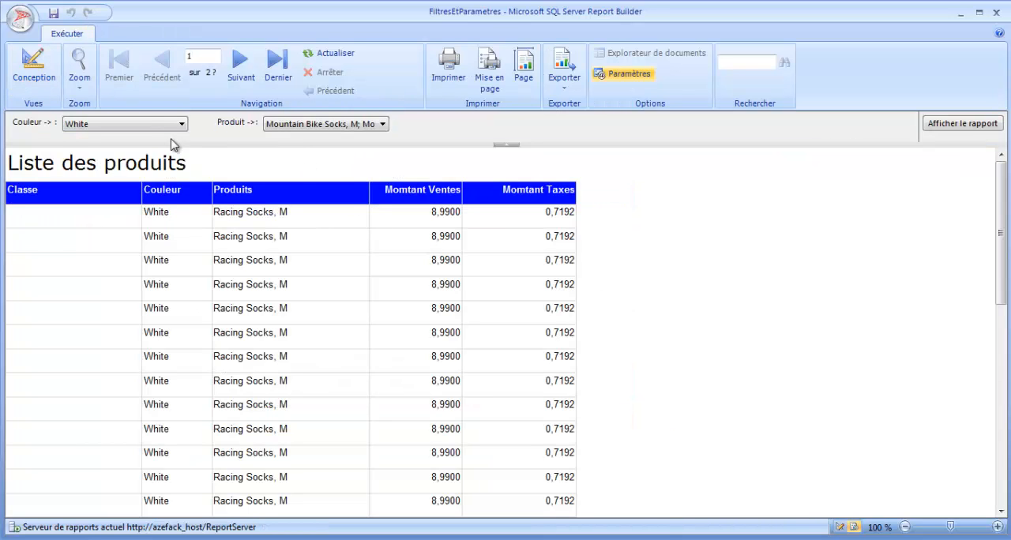
click(163, 125)
scroll(182, 207, down, 1)
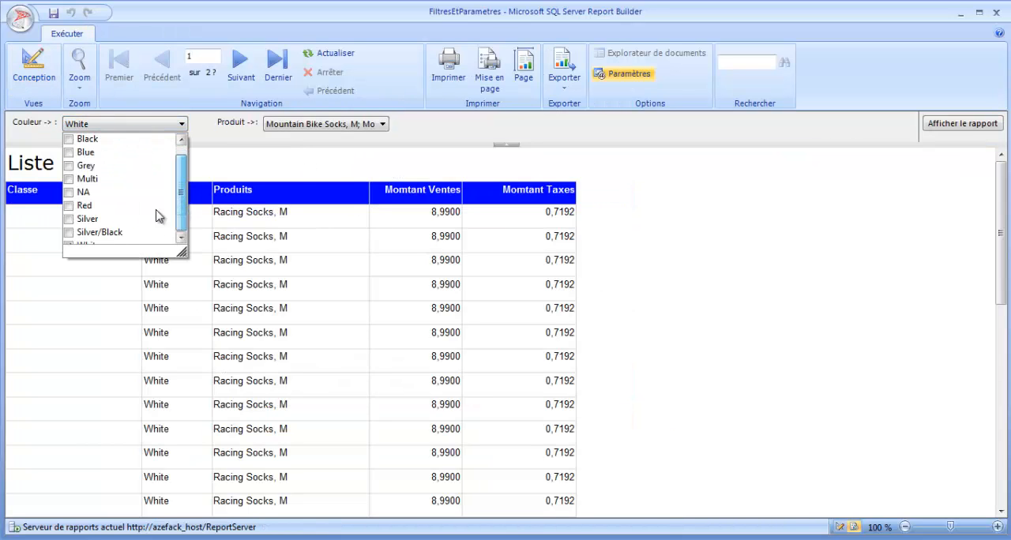
click(71, 192)
click(304, 170)
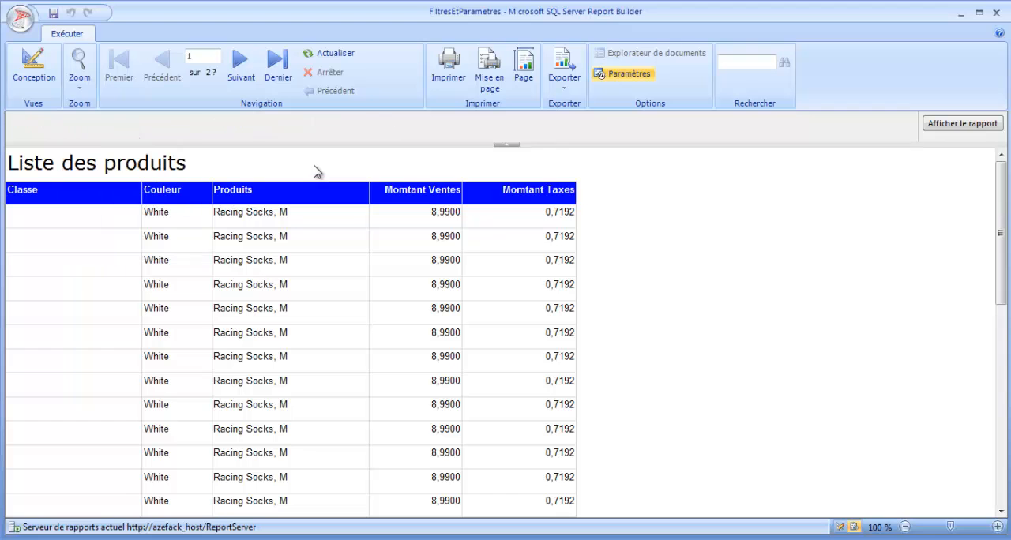
click(385, 124)
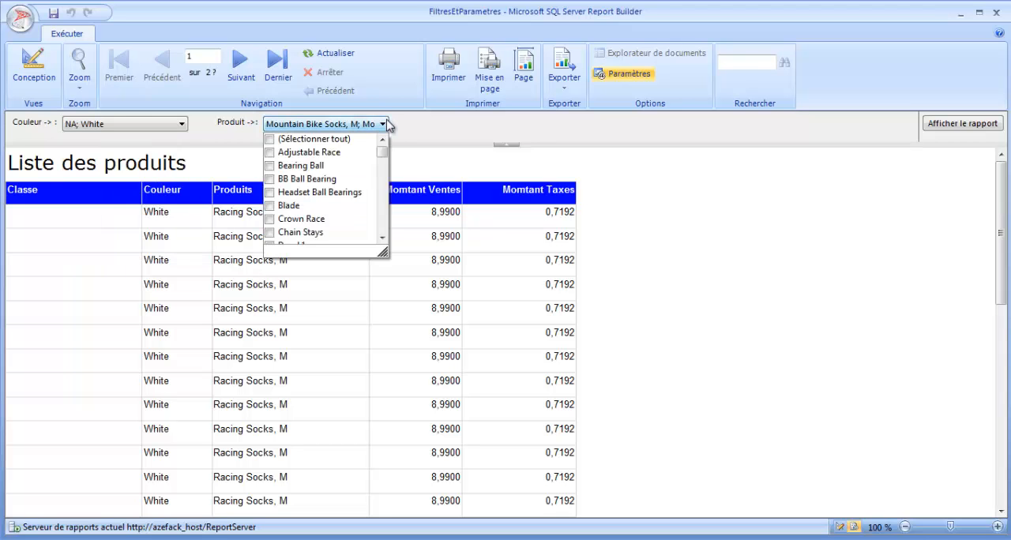
mouse_move(381, 141)
mouse_down()
mouse_move(381, 249)
mouse_move(382, 133)
mouse_up()
- Replace NA with Grey in the Couleur selection, keeping White, and open the list of products offered by Produit
click(173, 128)
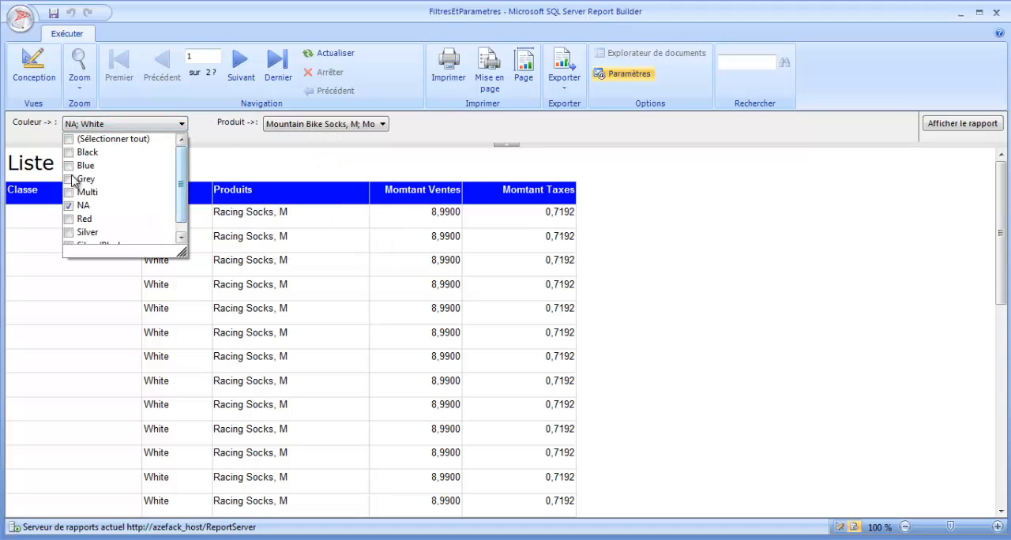
click(69, 179)
click(69, 206)
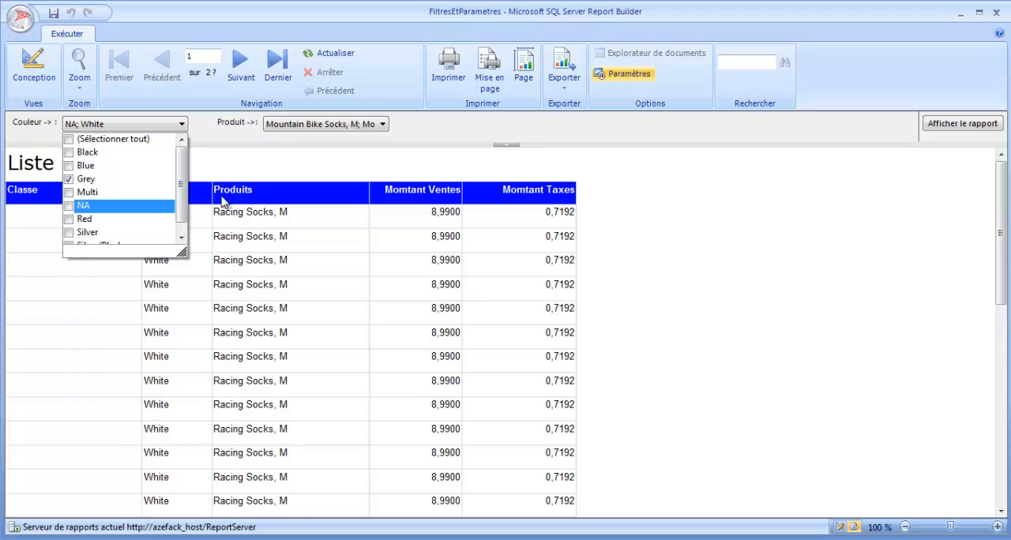
click(353, 160)
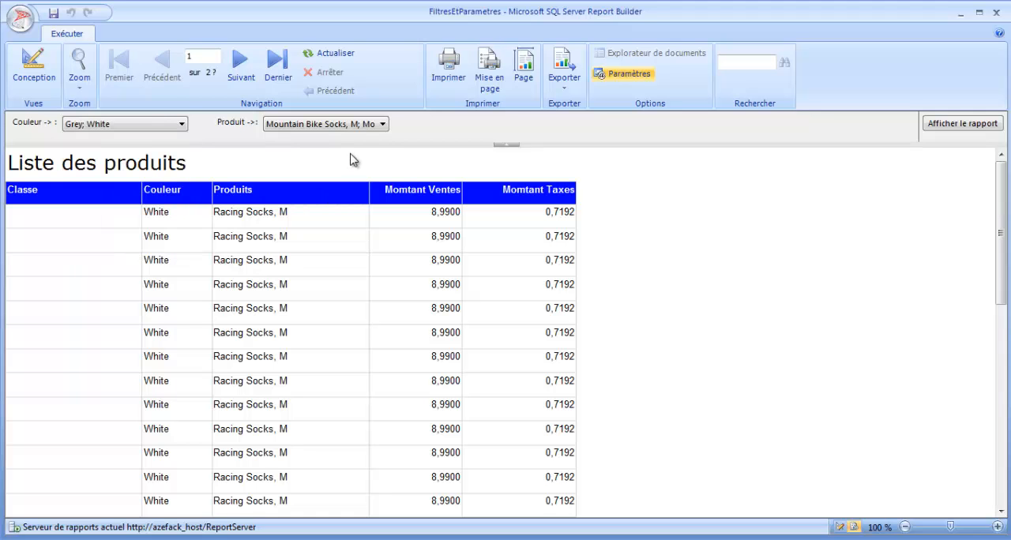
click(383, 126)
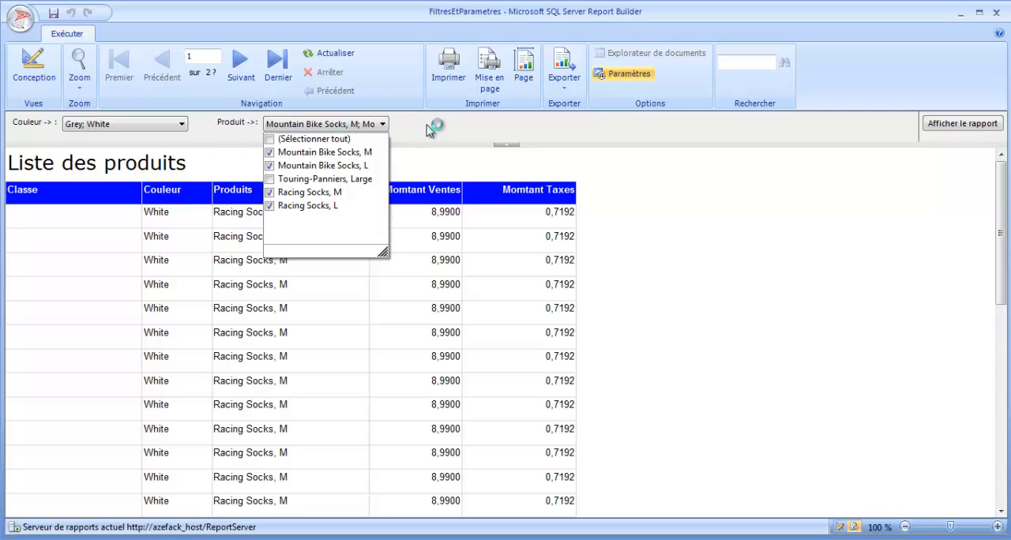
- Rerun the report from the design view and remove White from the Couleur selection, keeping only Grey
click(34, 66)
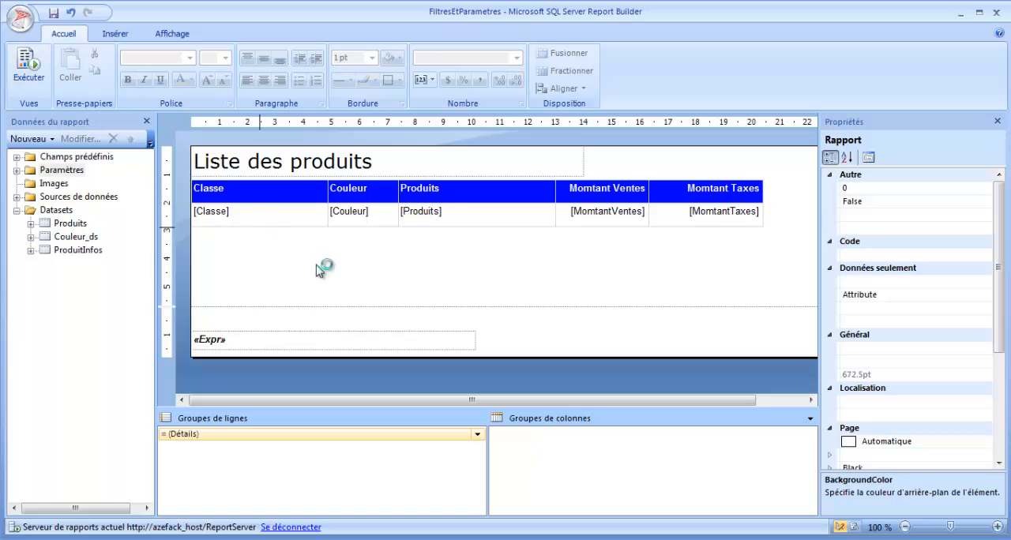
click(444, 266)
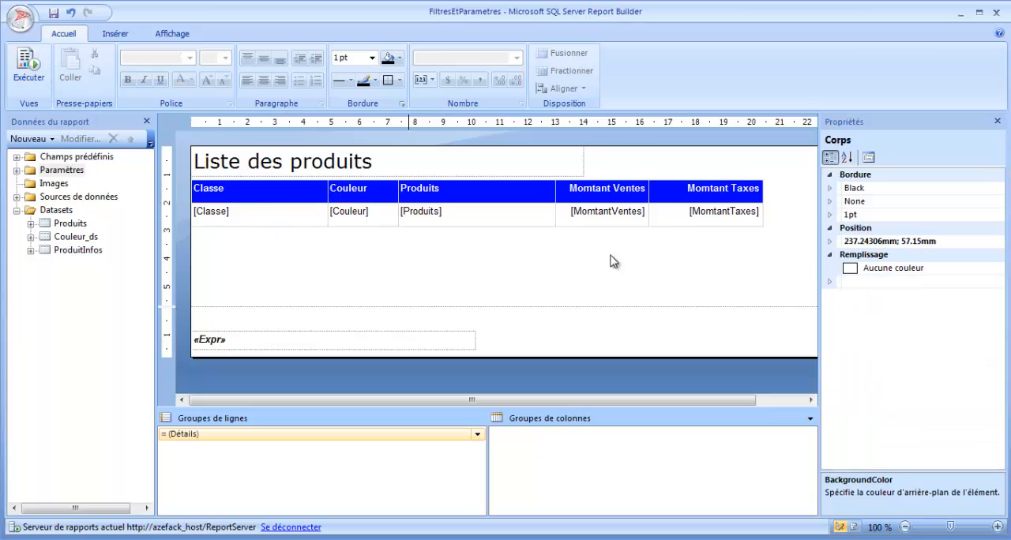
click(35, 82)
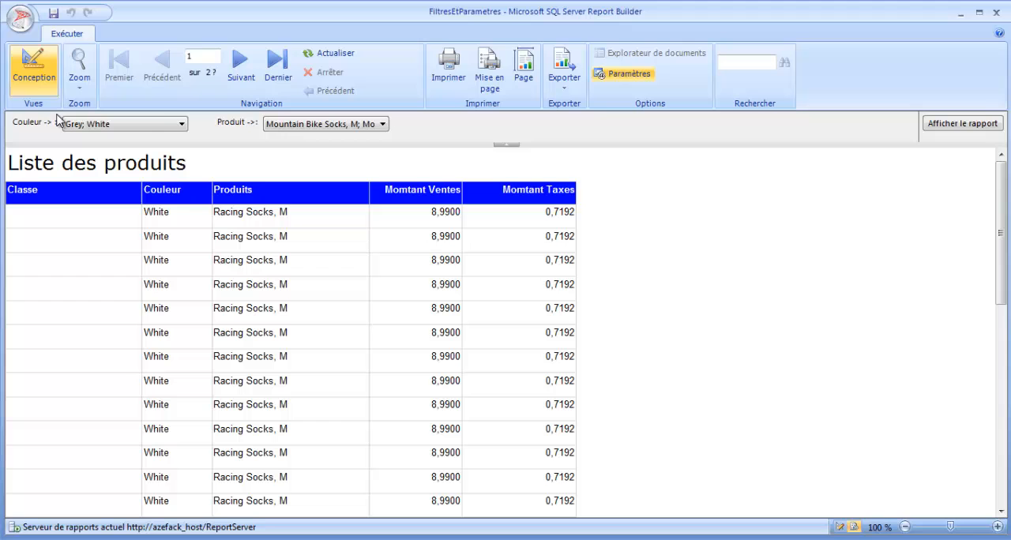
click(183, 124)
scroll(110, 246, down, 1)
scroll(183, 206, down, 1)
click(68, 221)
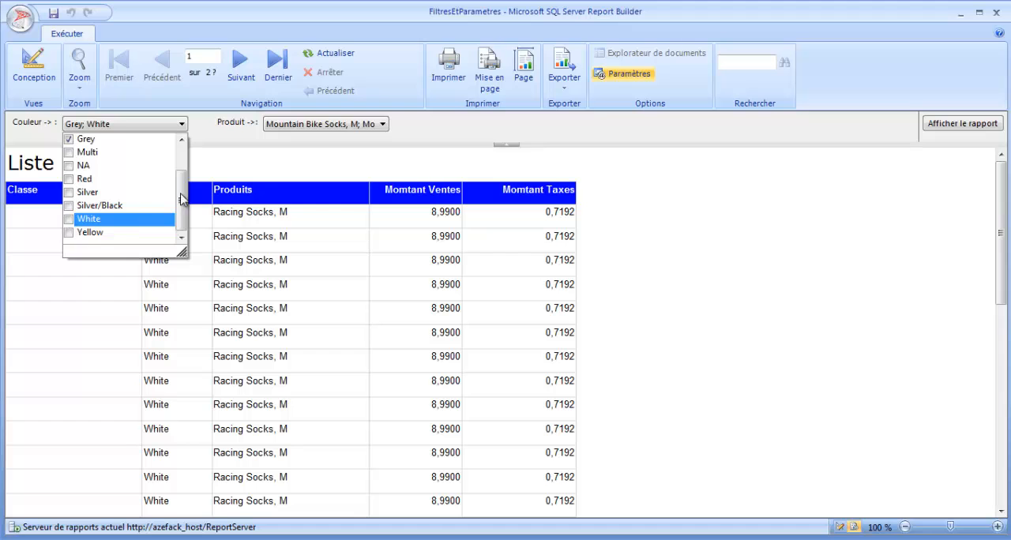
click(265, 170)
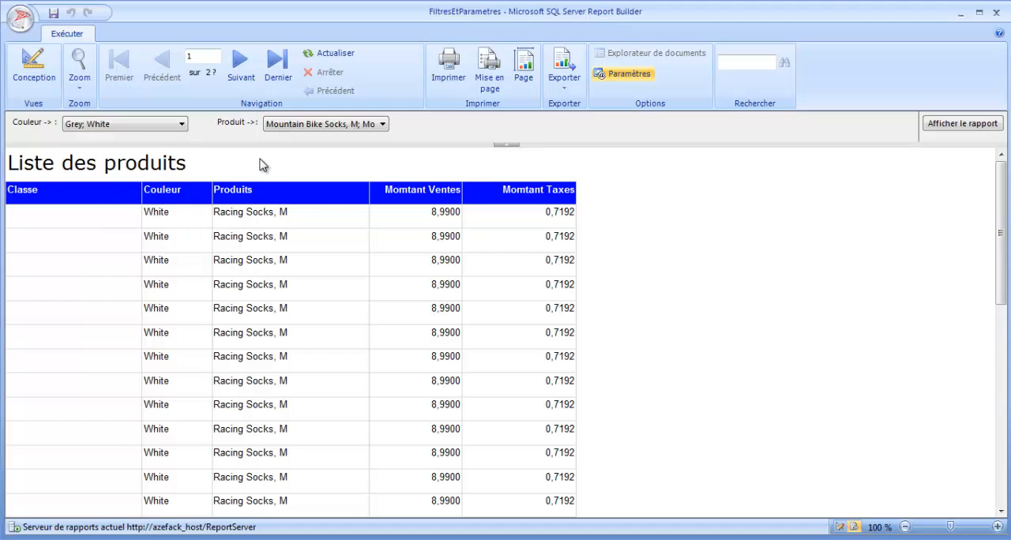
- Examine the products offered by Produit for Grey, toggle "Touring-Panniers, Large" on and off, and look through the report rows
click(317, 126)
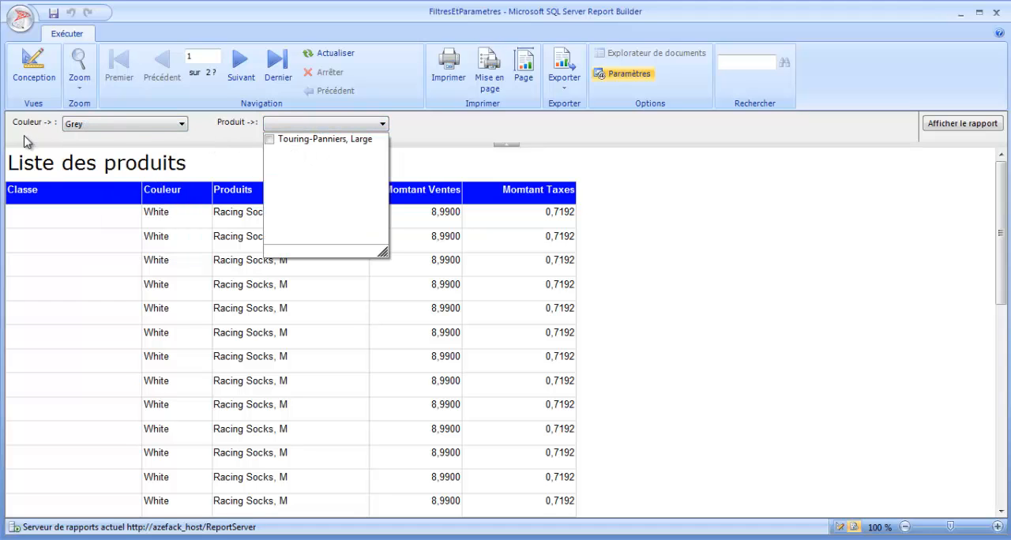
click(270, 140)
click(269, 140)
click(145, 157)
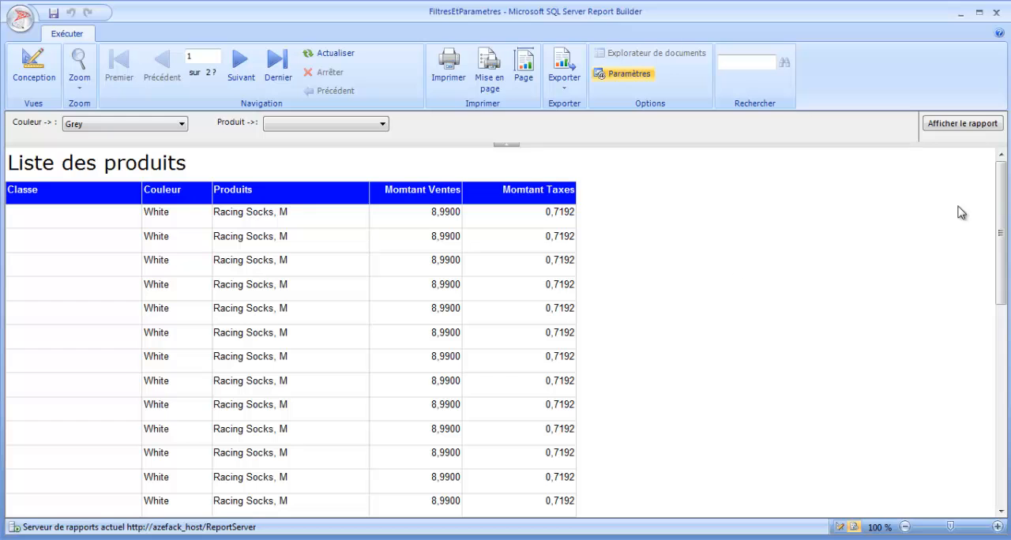
drag(1000, 197, 1000, 176)
scroll(521, 289, down, 10)
drag(993, 377, 1001, 174)
- Expand the Paramètres folder in the design view, rerun the report and look through its rows
click(30, 73)
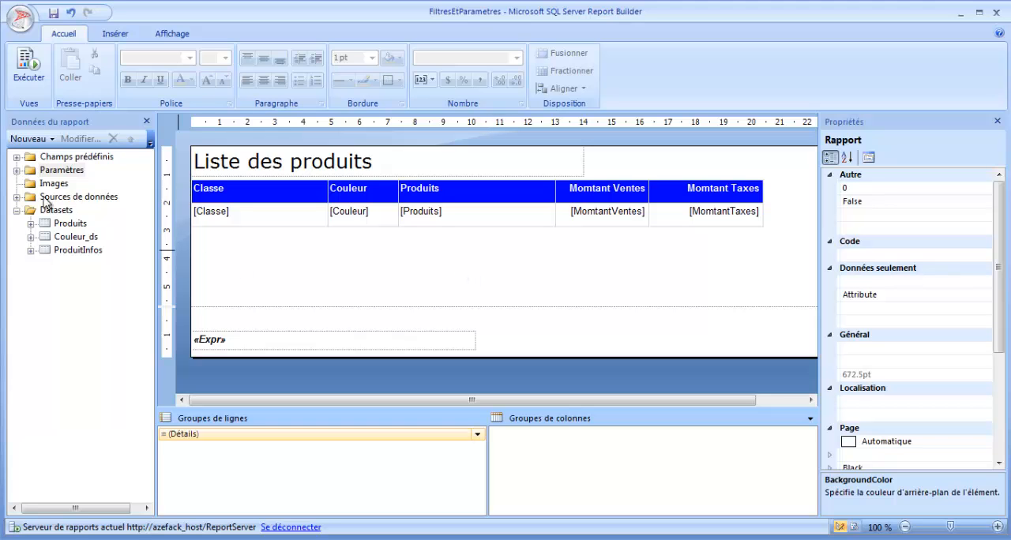
click(17, 171)
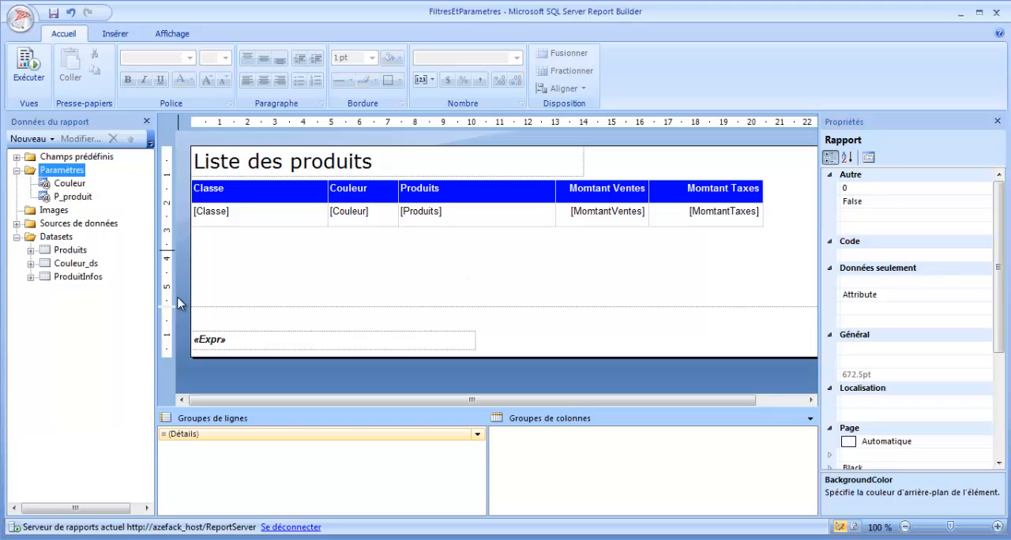
click(27, 73)
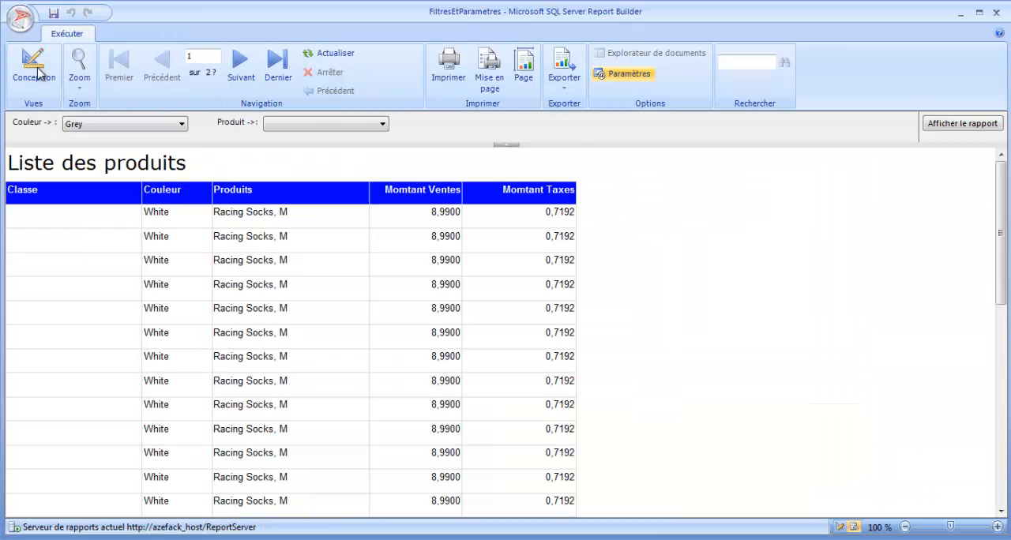
mouse_move(1002, 203)
mouse_down()
mouse_move(1000, 406)
mouse_move(995, 201)
mouse_up()
scroll(115, 355, down, 10)
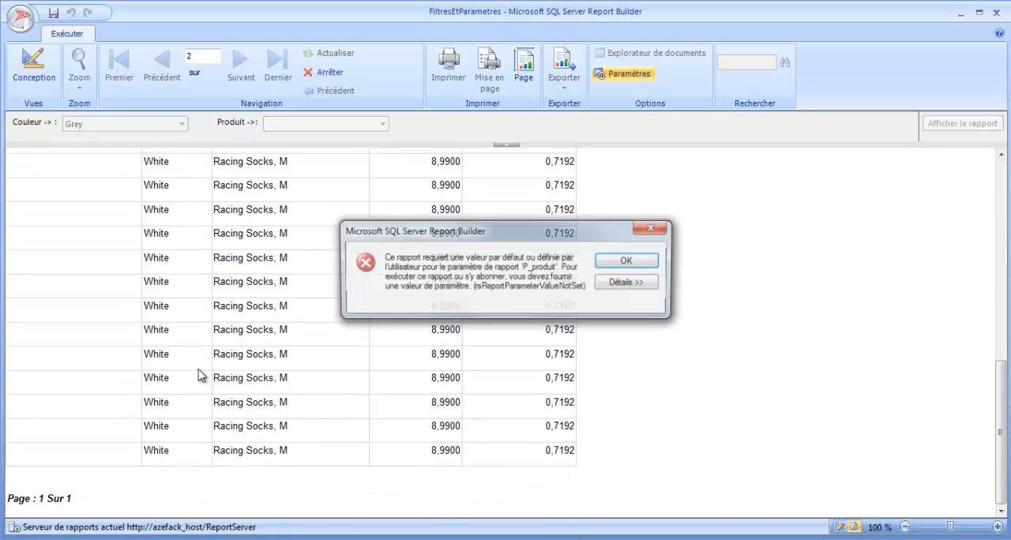
click(646, 230)
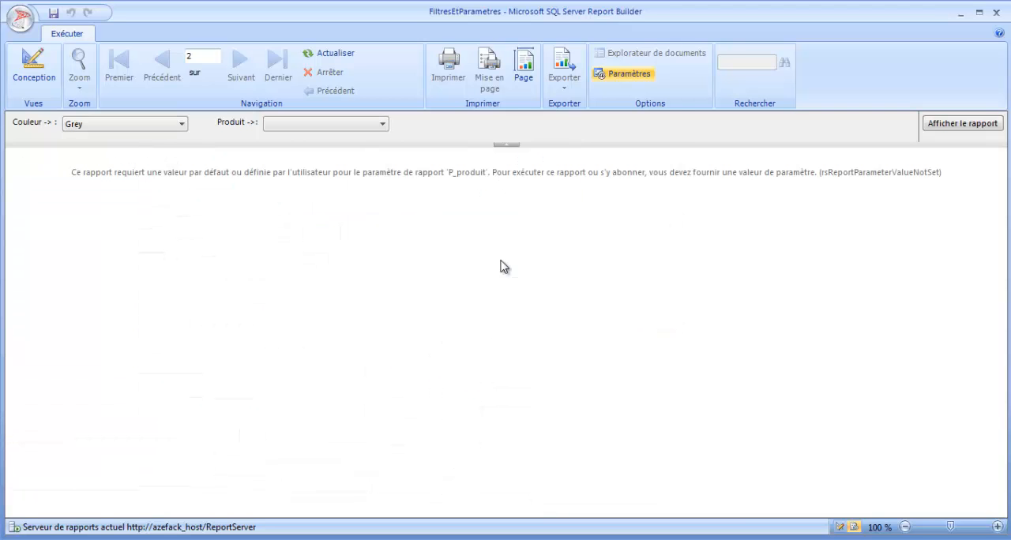
- Check the Produit choices for Grey and add White to the Couleur selection
click(299, 127)
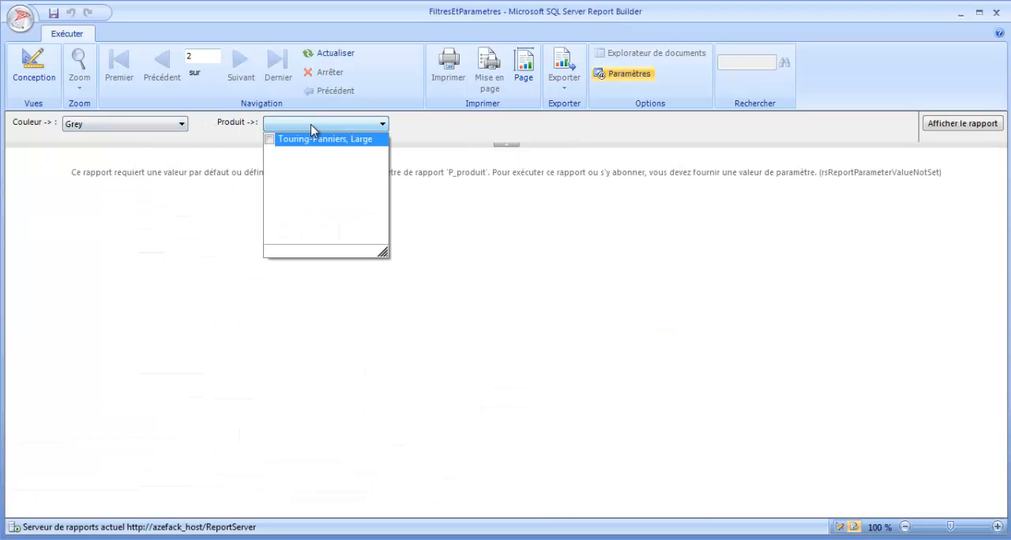
click(142, 127)
drag(180, 179, 181, 218)
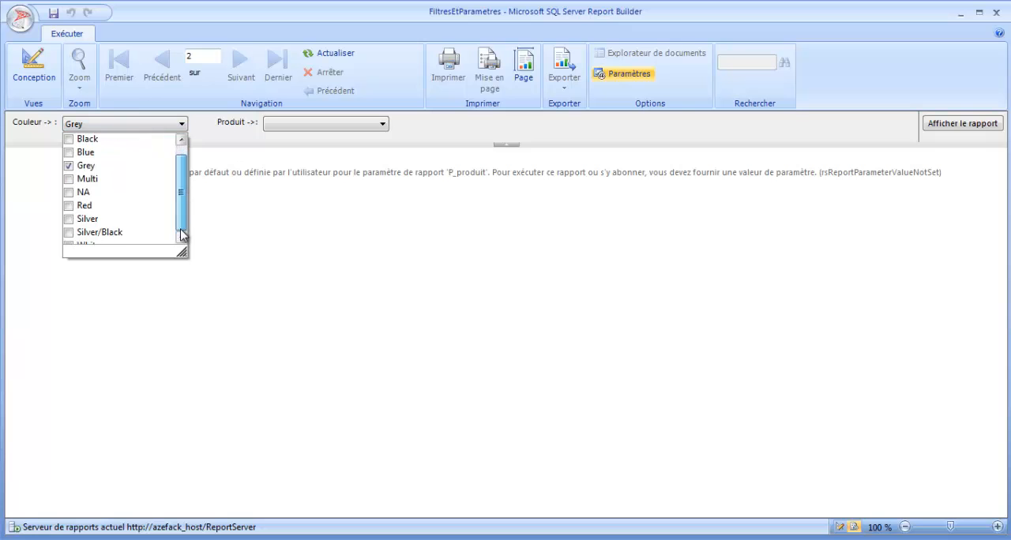
click(179, 220)
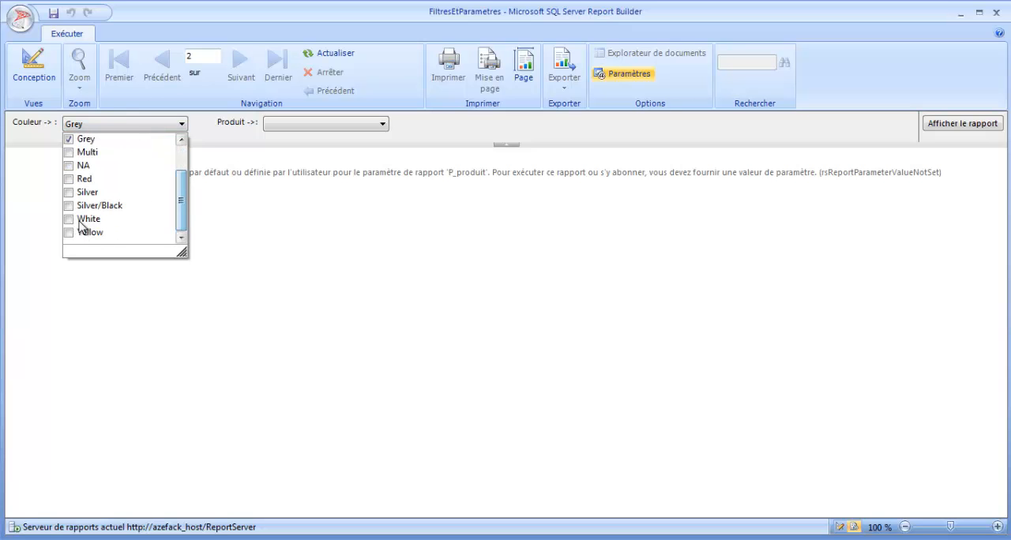
click(69, 220)
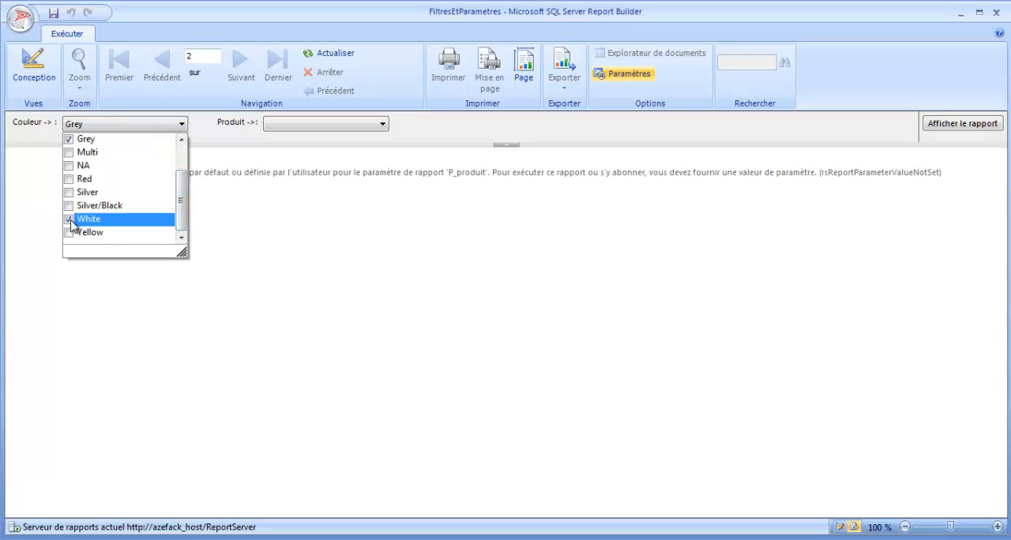
click(324, 148)
- Choose "Mountain Bike Socks, M", "Mountain Bike Socks, L", "Touring-Panniers, Large" and "Racing Socks, M" for Produit and display the report
click(379, 123)
click(269, 152)
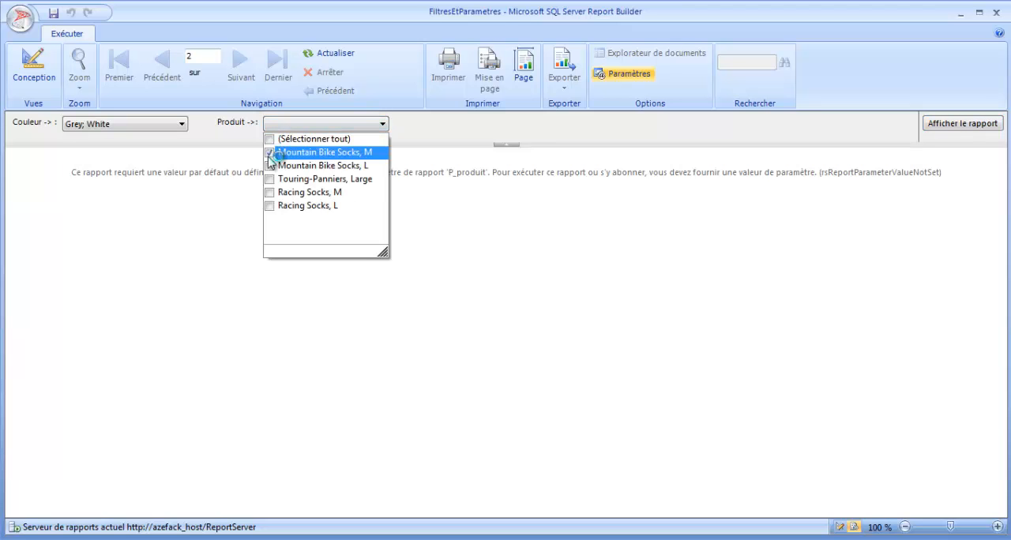
click(270, 166)
click(270, 178)
click(270, 192)
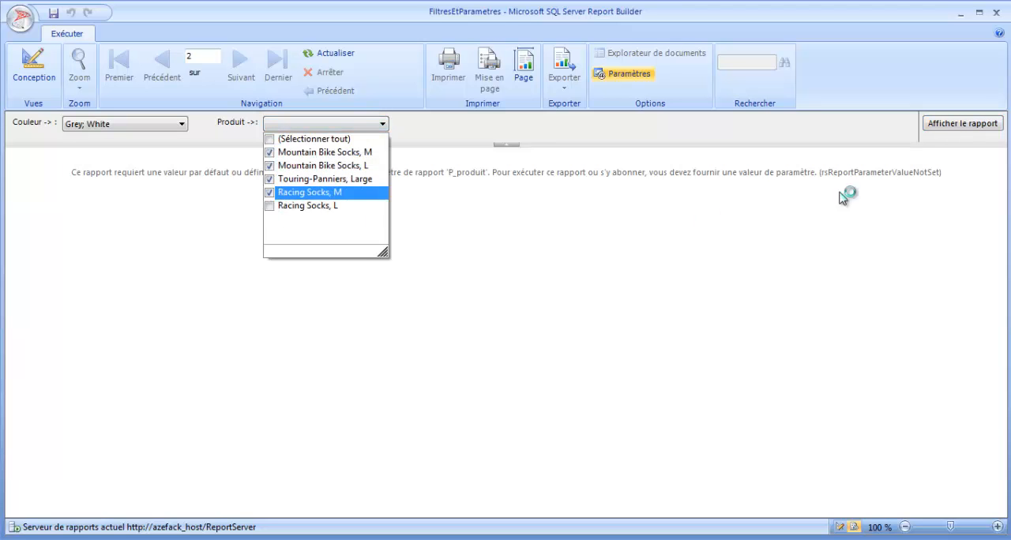
click(939, 126)
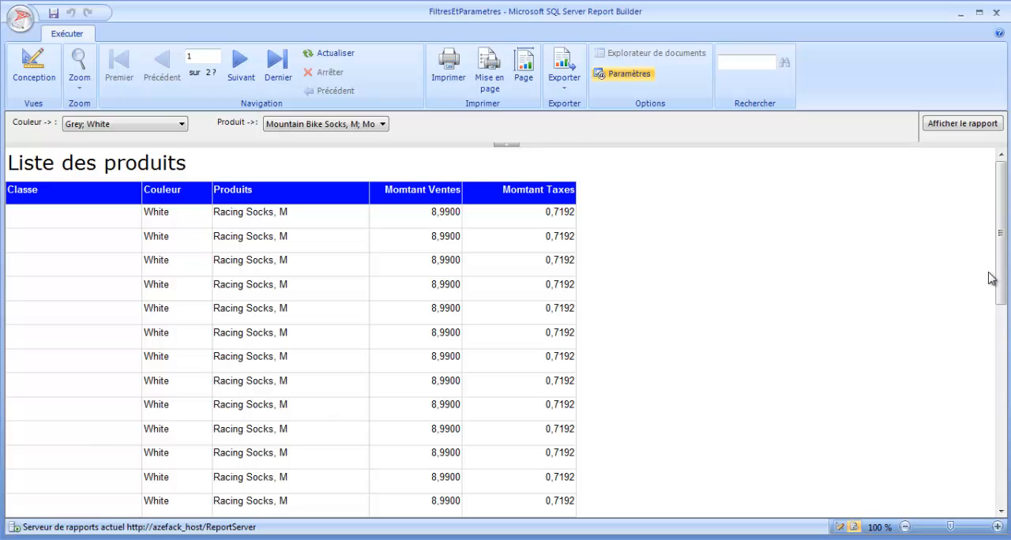
drag(1000, 271, 998, 252)
- Return to the report design and add a new dataset named ClassInfos
click(41, 81)
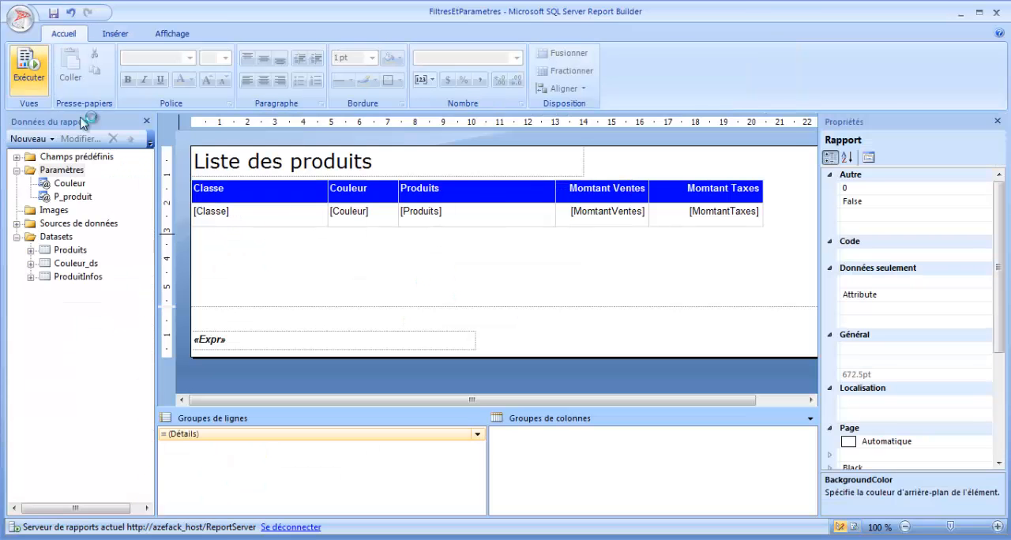
click(375, 263)
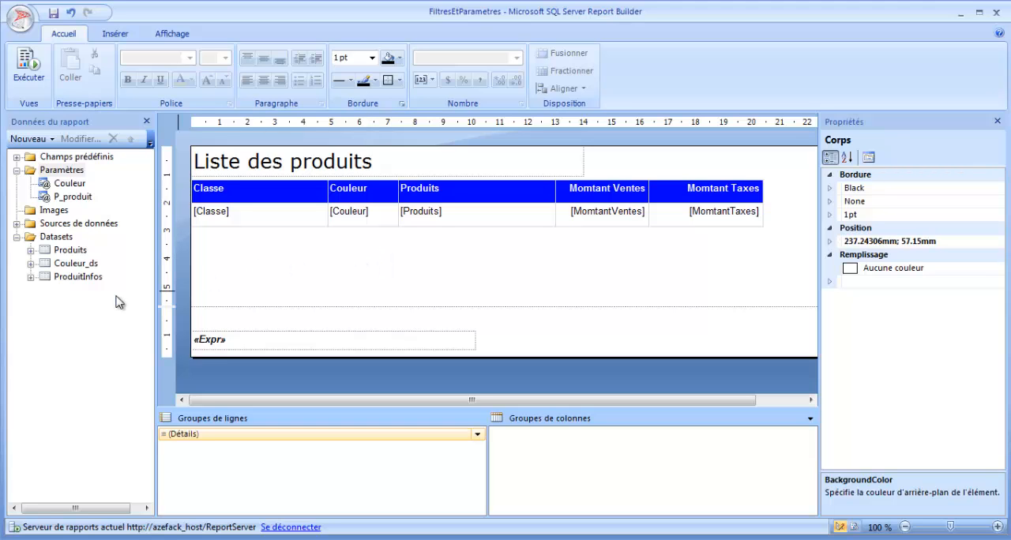
click(87, 281)
key(Up)
key(Up)
key(Up)
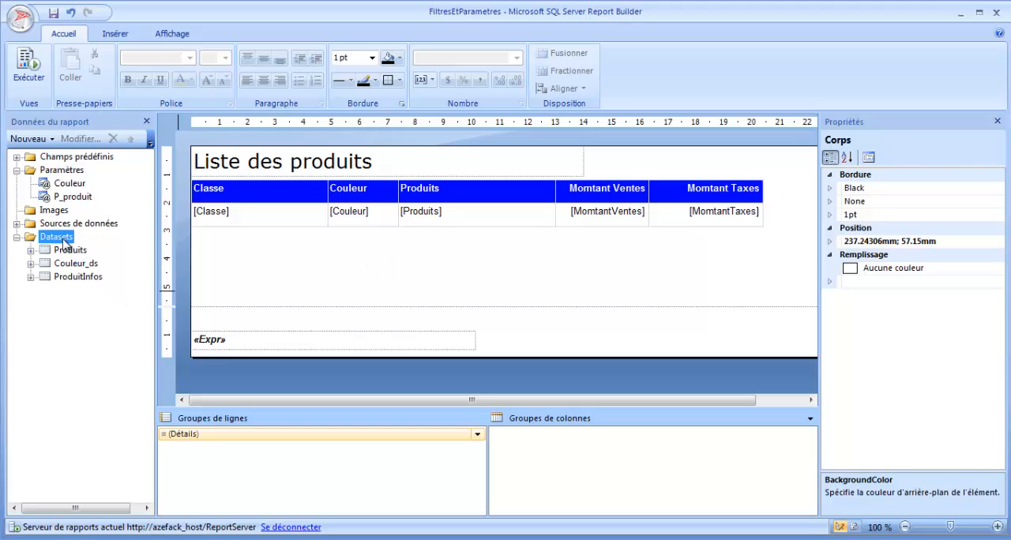
right_click(61, 241)
click(119, 245)
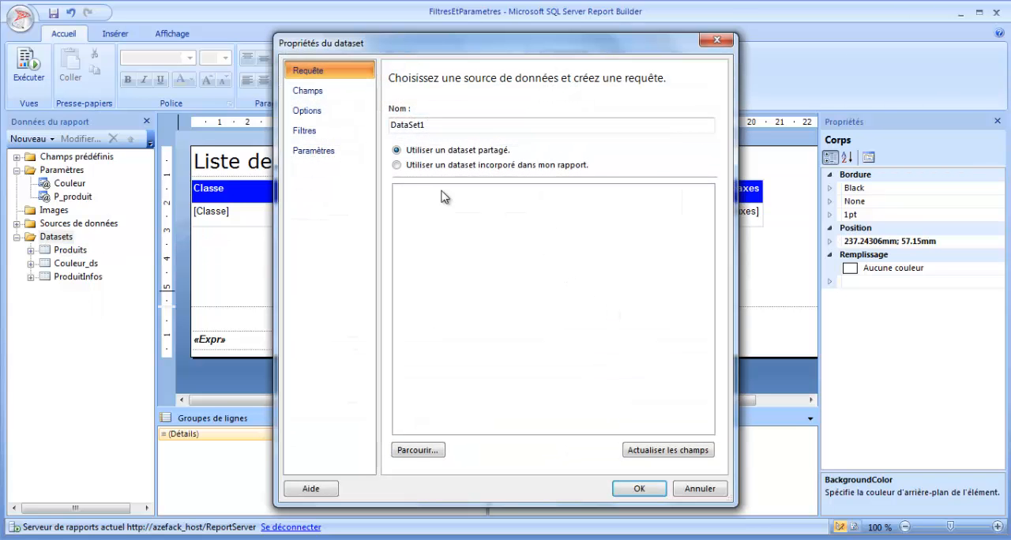
drag(442, 124, 345, 125)
text(ClassInfos)
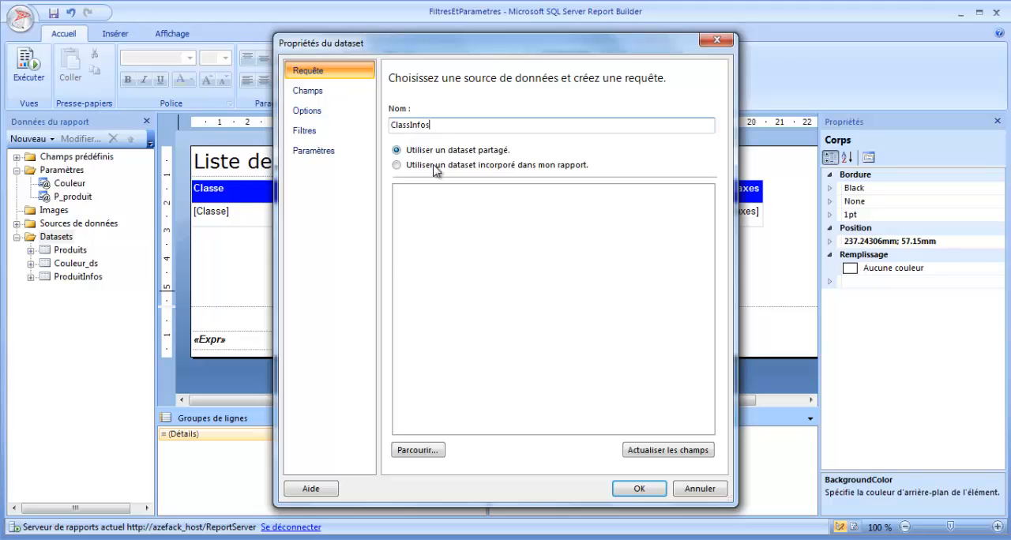
- Make ClassInfos a dataset embedded in the report, using the AW_DS data source
click(433, 165)
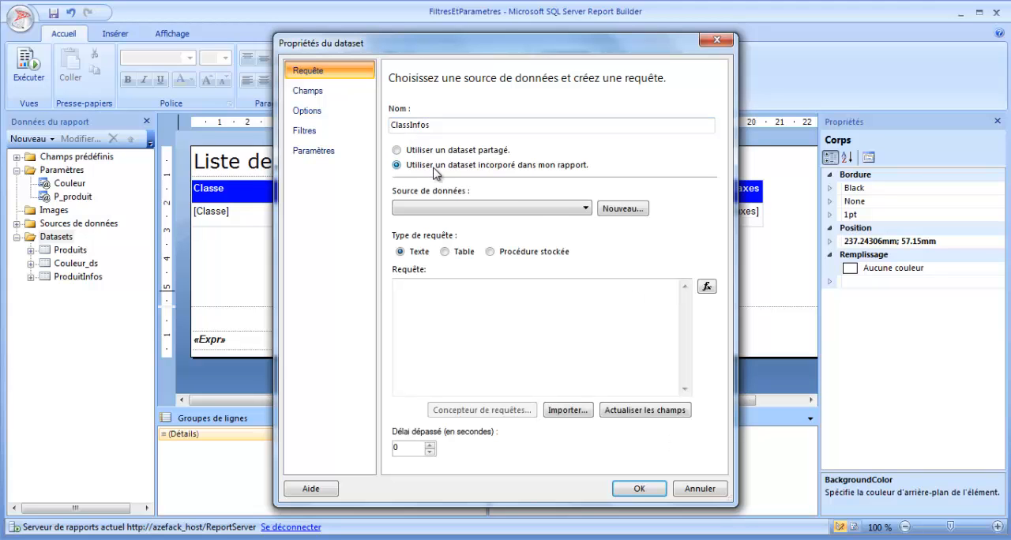
click(562, 207)
click(442, 221)
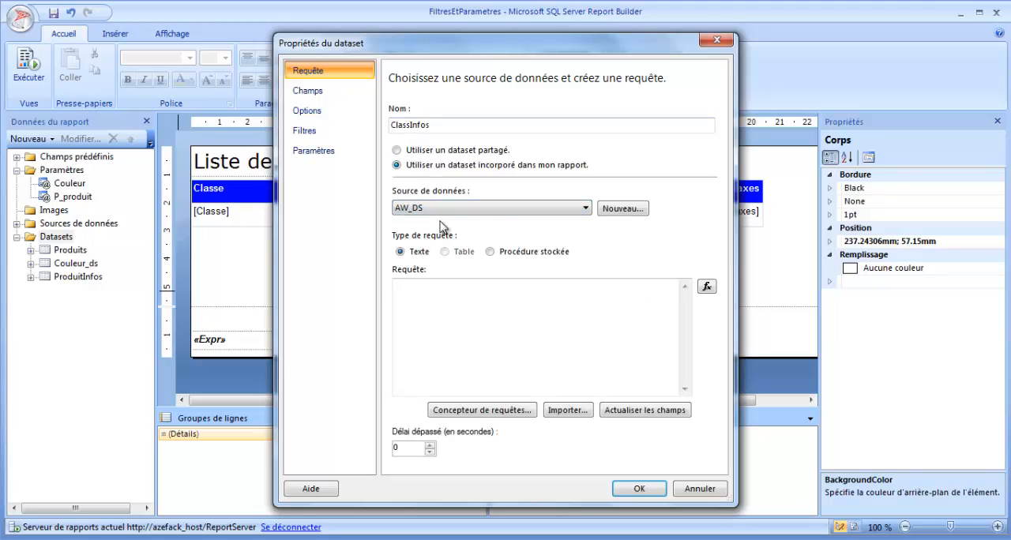
click(425, 297)
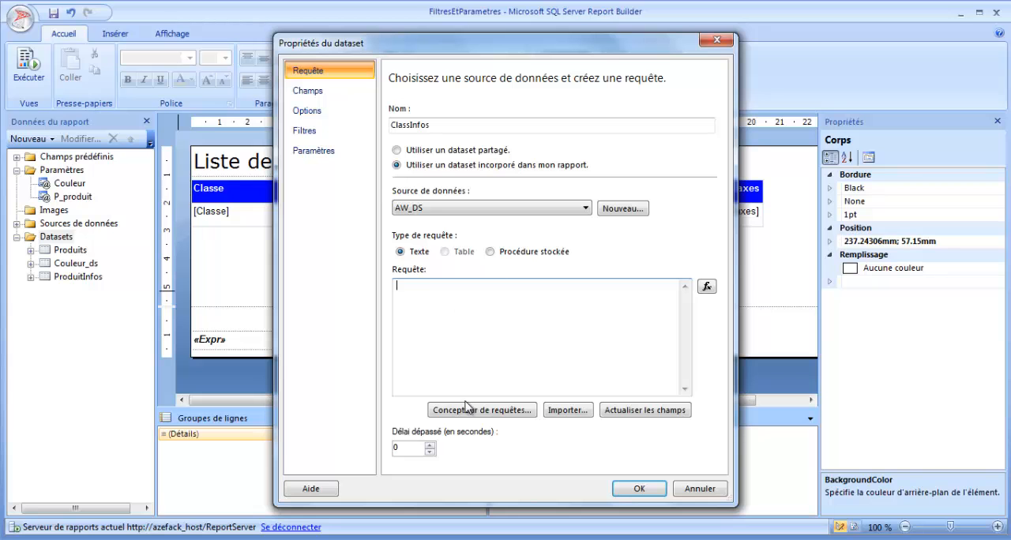
- Open the query designer for ClassInfos and add the Class field of the DimProduct table to the query
click(503, 413)
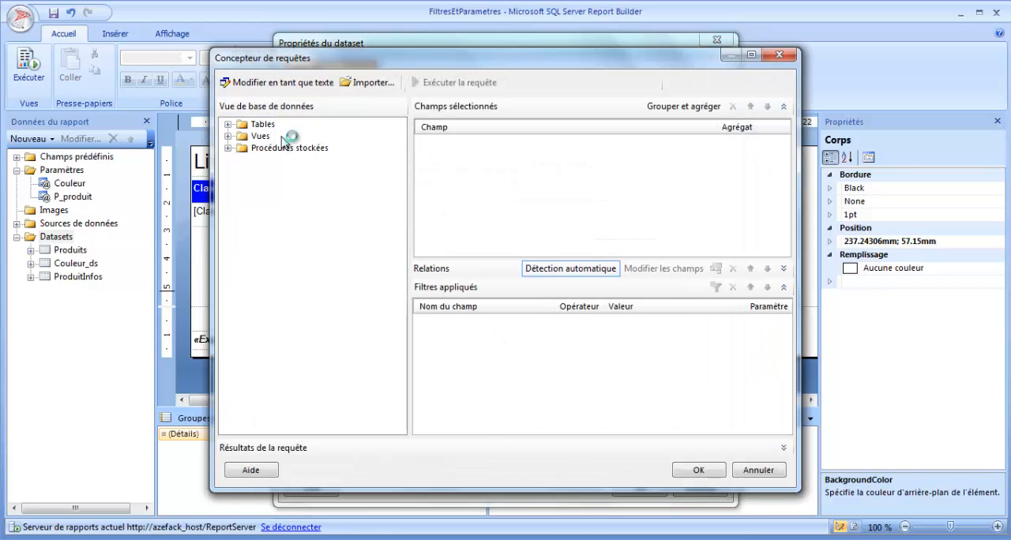
click(230, 126)
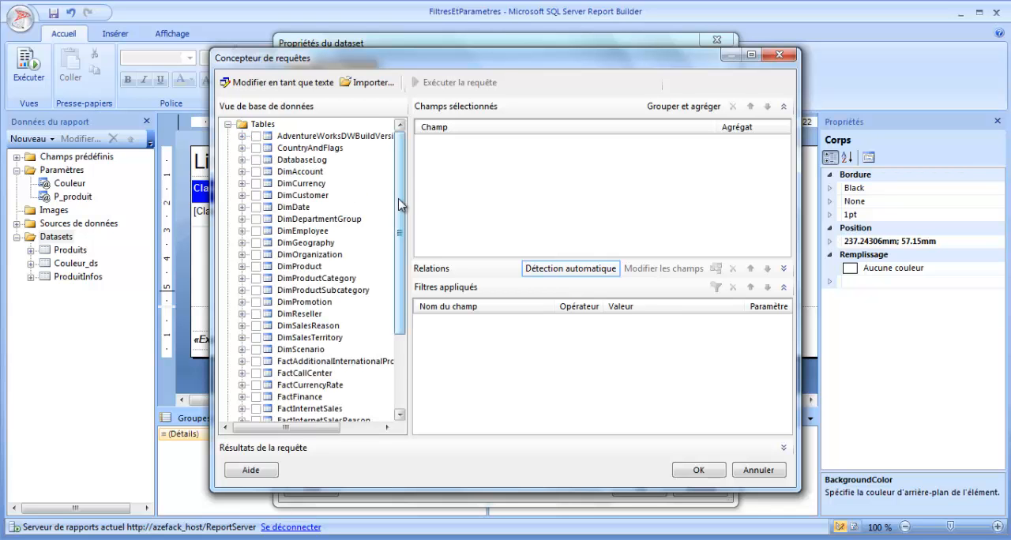
drag(399, 197, 400, 270)
click(304, 160)
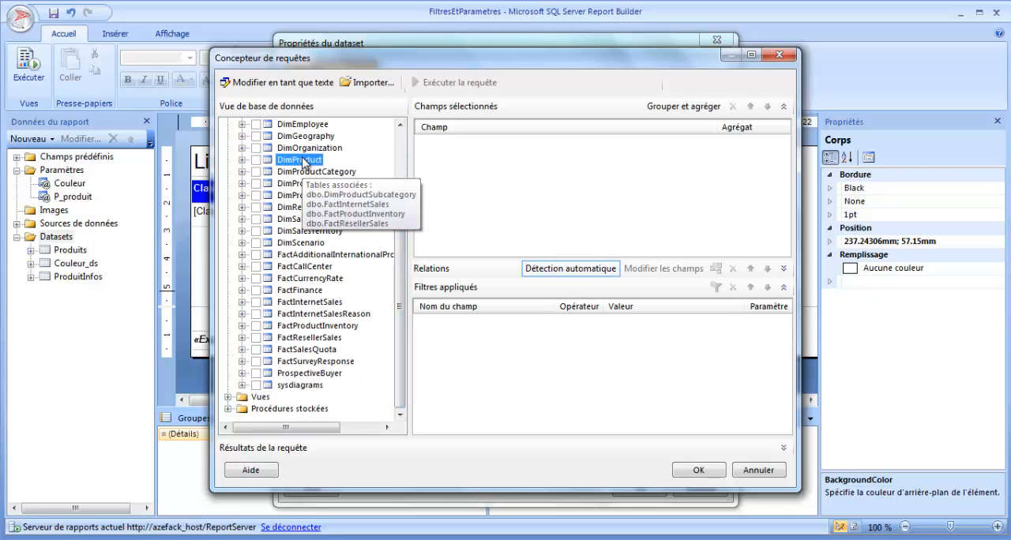
click(243, 160)
drag(402, 218, 401, 255)
click(271, 278)
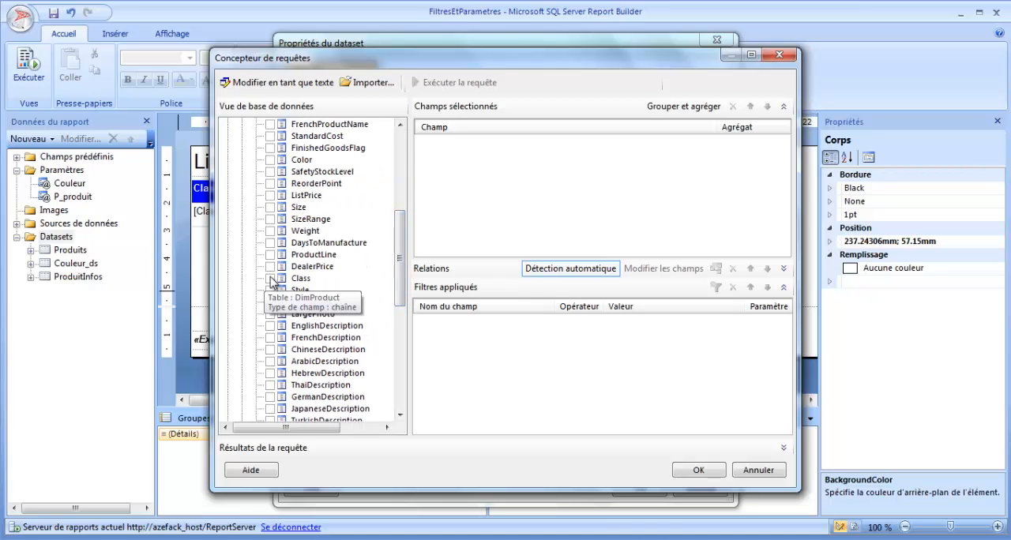
drag(401, 221, 402, 138)
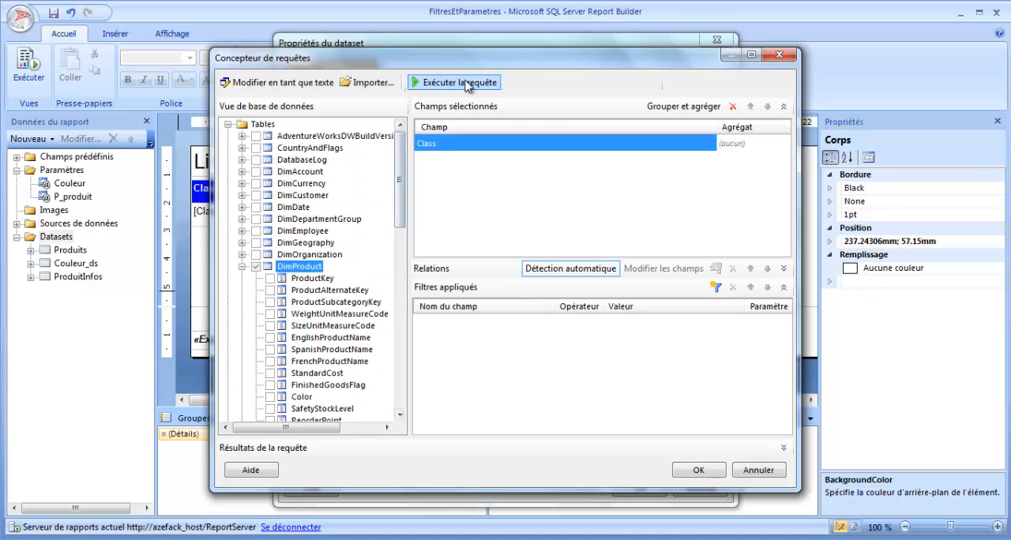
- Run the Class query, look through its results and switch the query to text editing
click(471, 84)
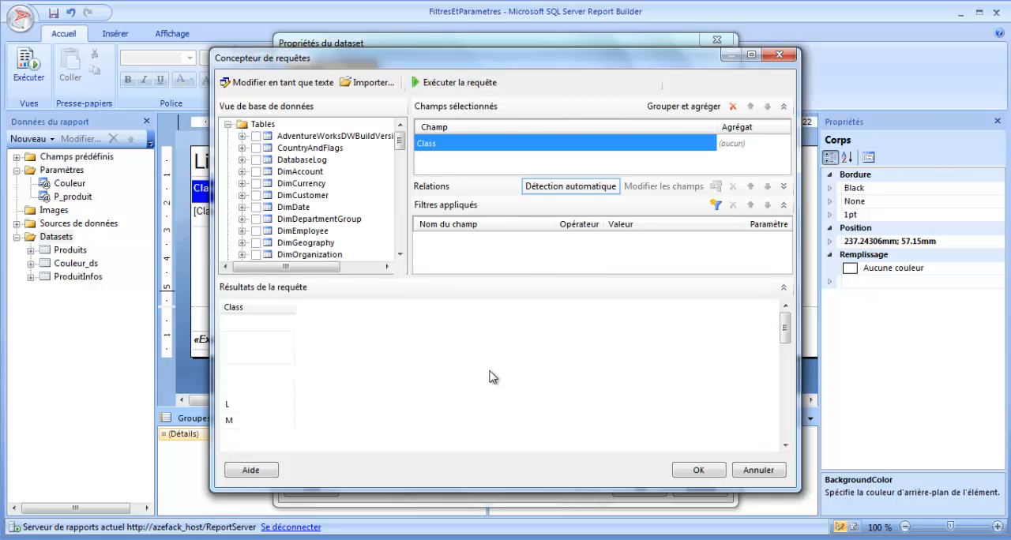
drag(787, 328, 785, 306)
click(260, 339)
click(260, 371)
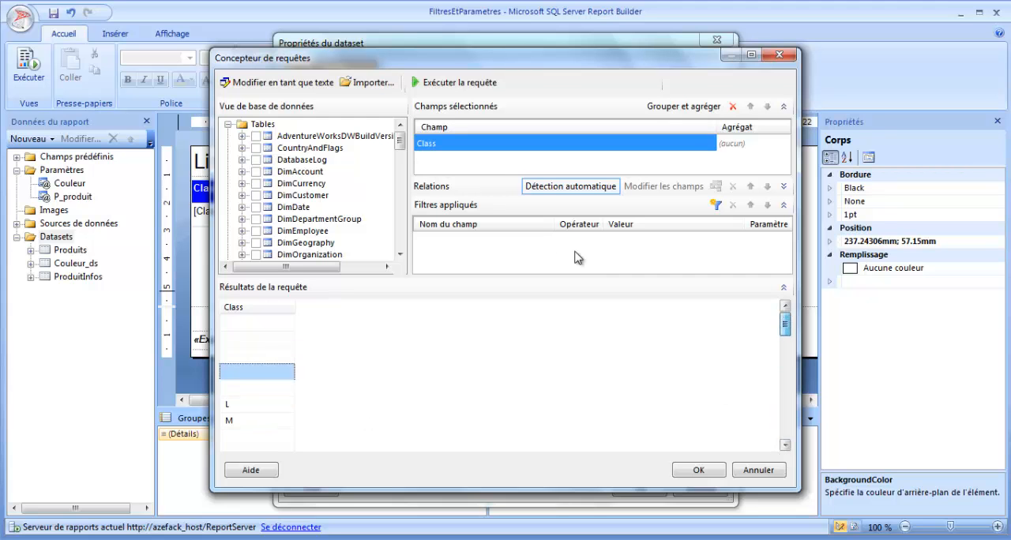
click(273, 82)
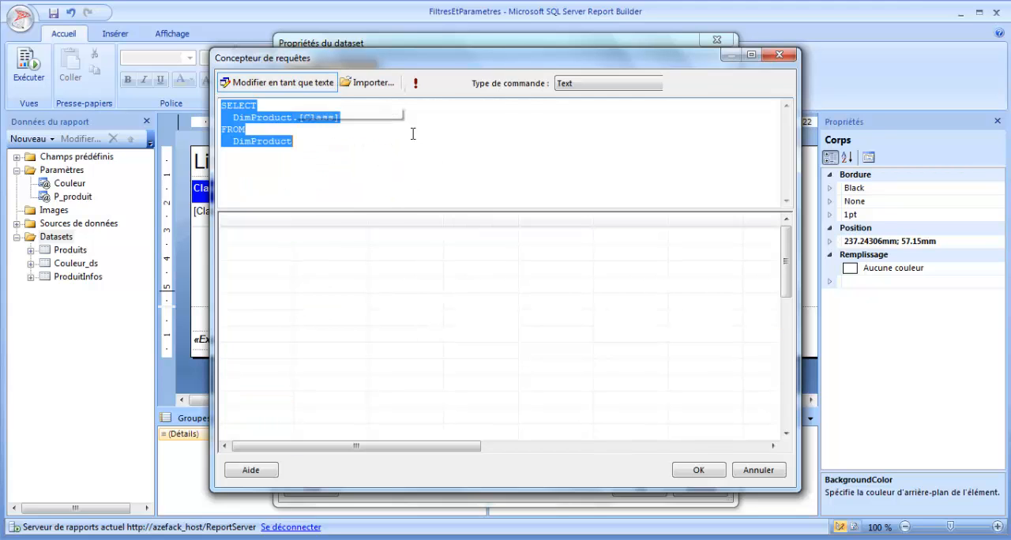
- Add the distinct keyword before DimProduct.[Class] in the SELECT clause, run the query and check the returned classes
click(233, 117)
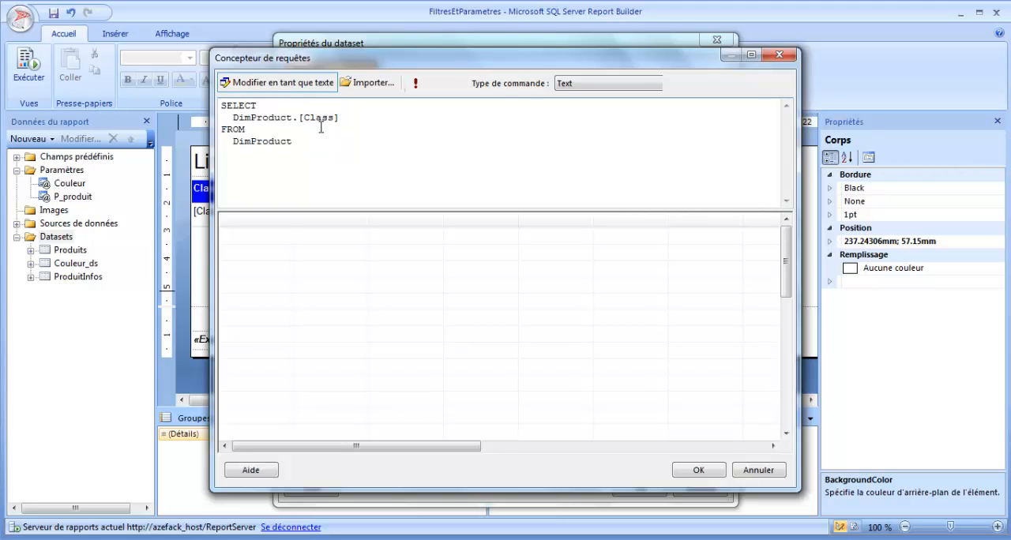
text(distinct)
click(416, 82)
click(256, 241)
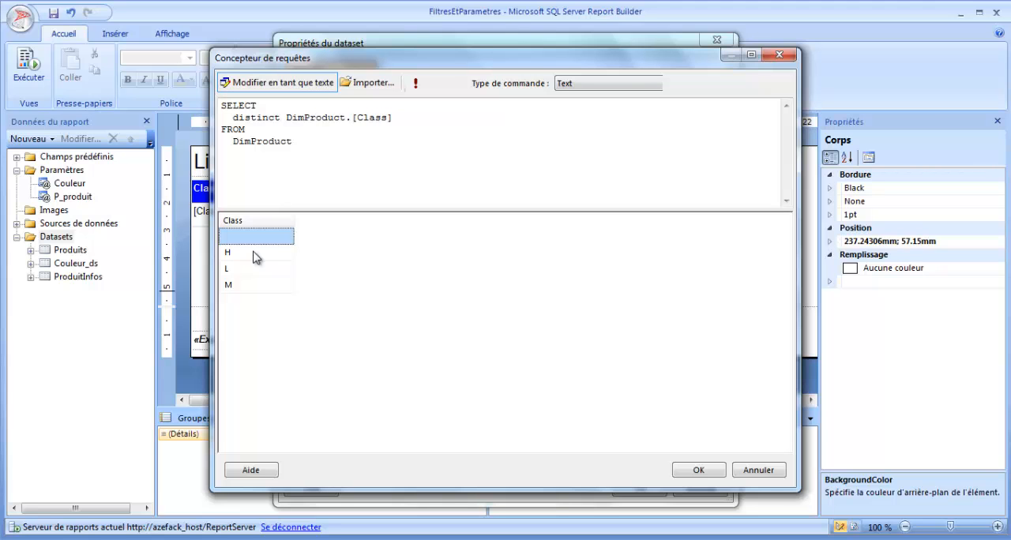
click(256, 252)
click(251, 269)
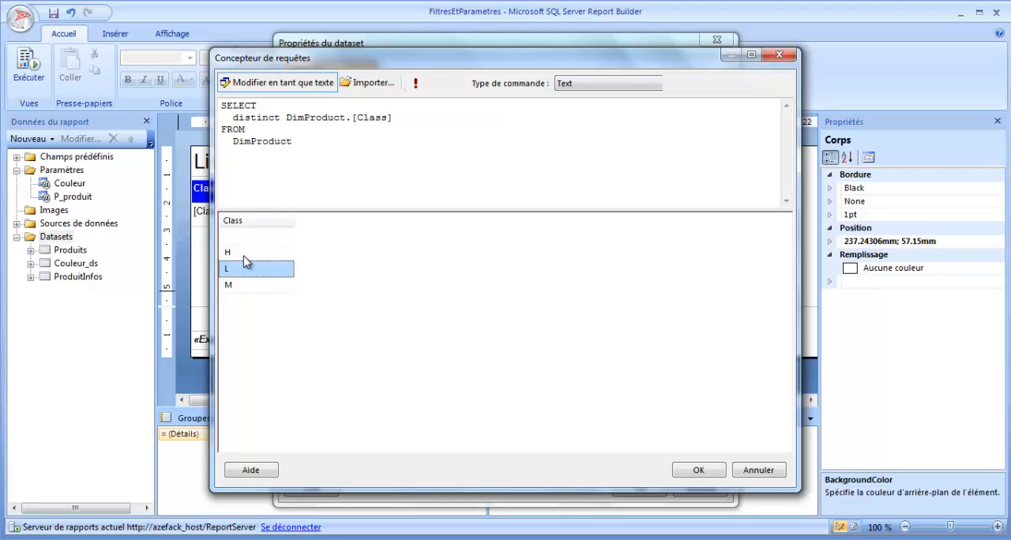
click(250, 286)
- Accept the distinct query, save the ClassInfos dataset and check its Class field in the report data
drag(302, 141, 205, 98)
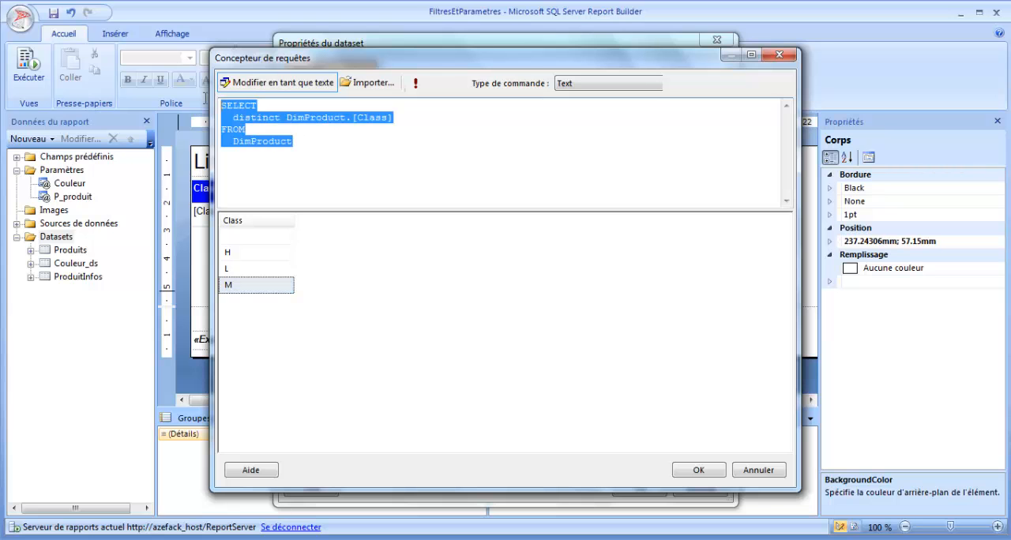
click(698, 470)
drag(460, 324, 383, 278)
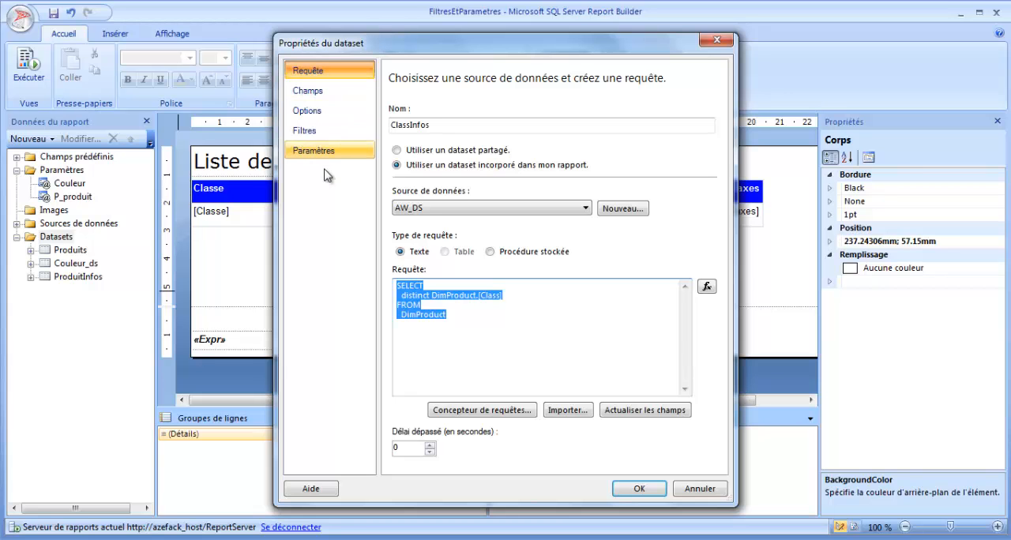
click(632, 489)
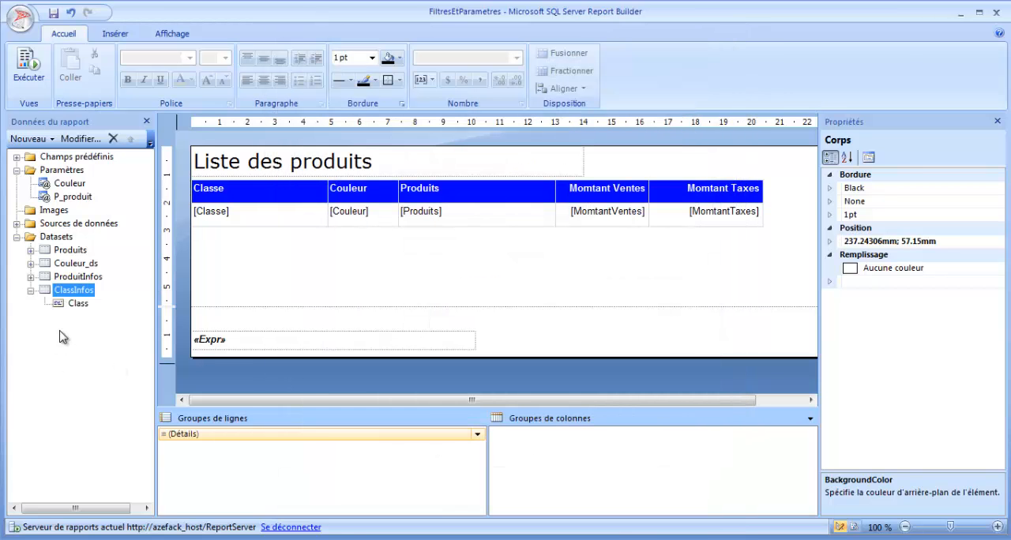
click(72, 304)
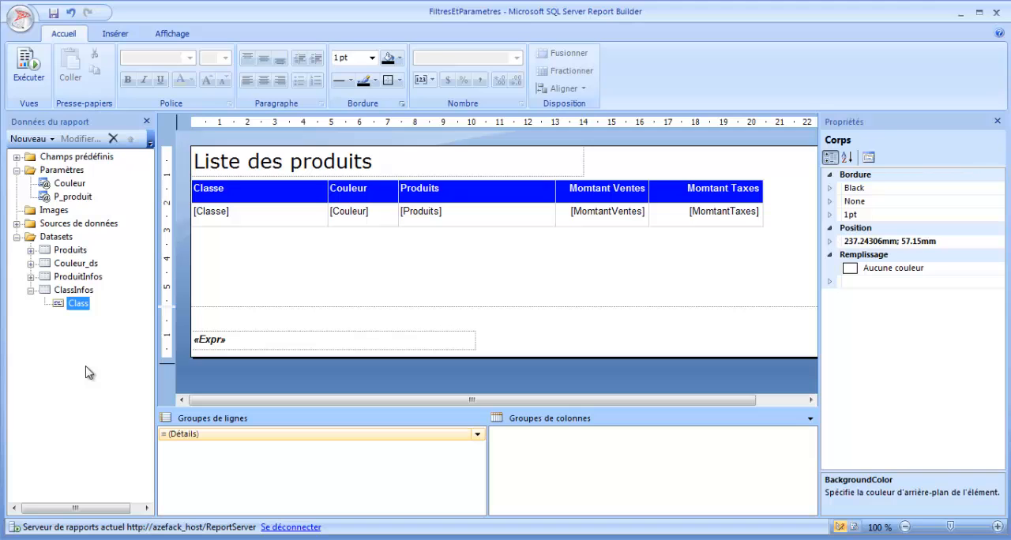
click(30, 291)
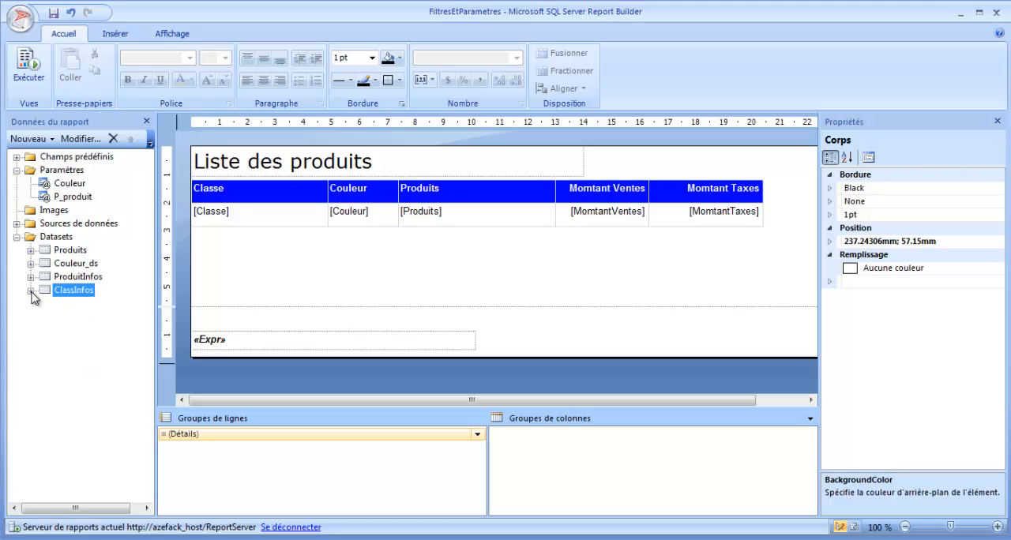
- Add a report parameter named P_class with the prompt "Classe ->:" and allow multiple values
right_click(67, 172)
click(106, 184)
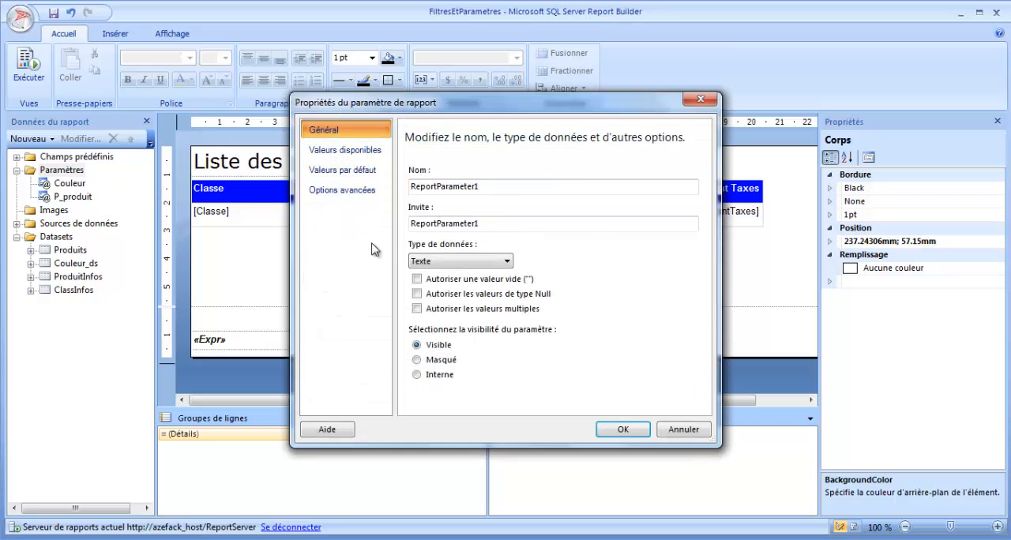
double_click(479, 188)
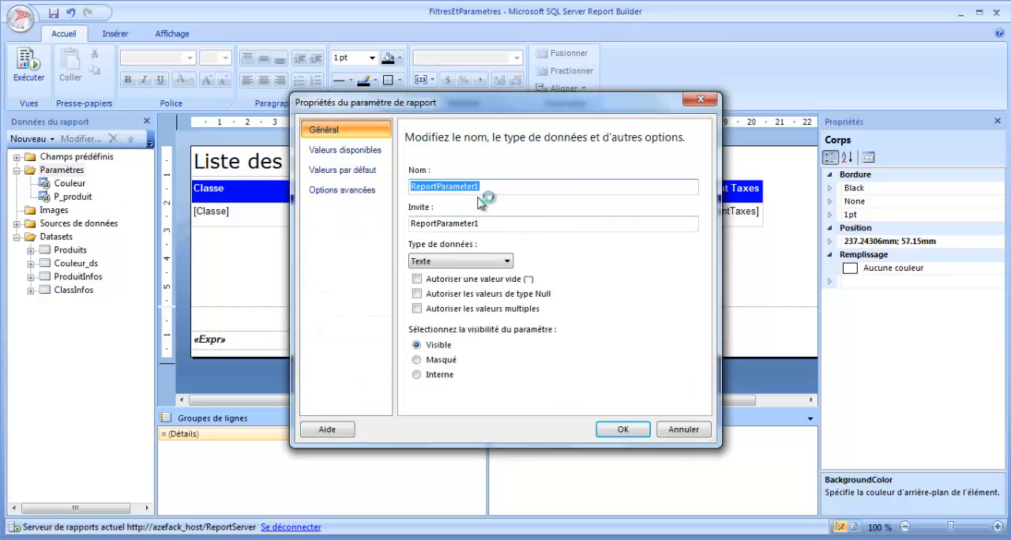
text(P_class)
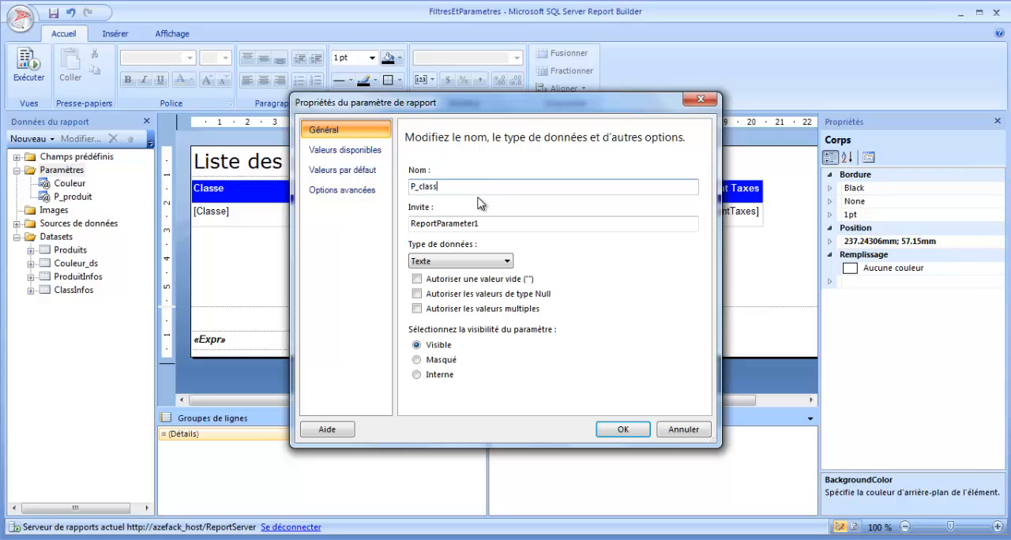
key(Tab)
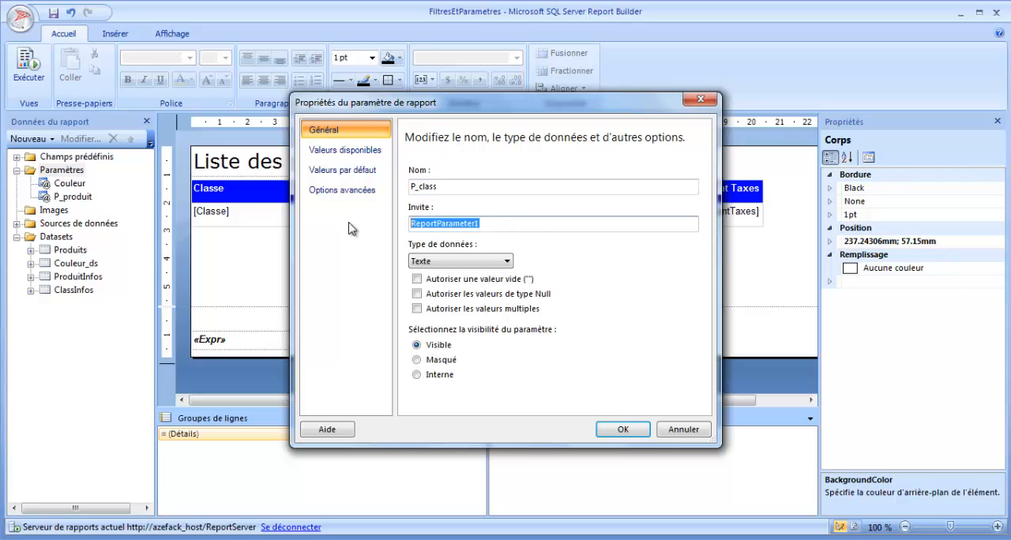
text(Classe ->:)
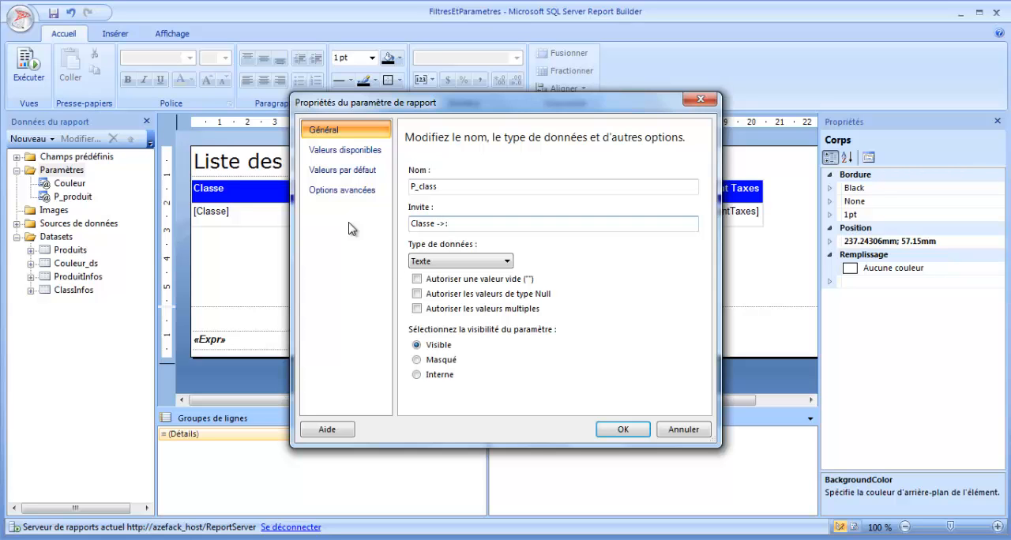
click(439, 313)
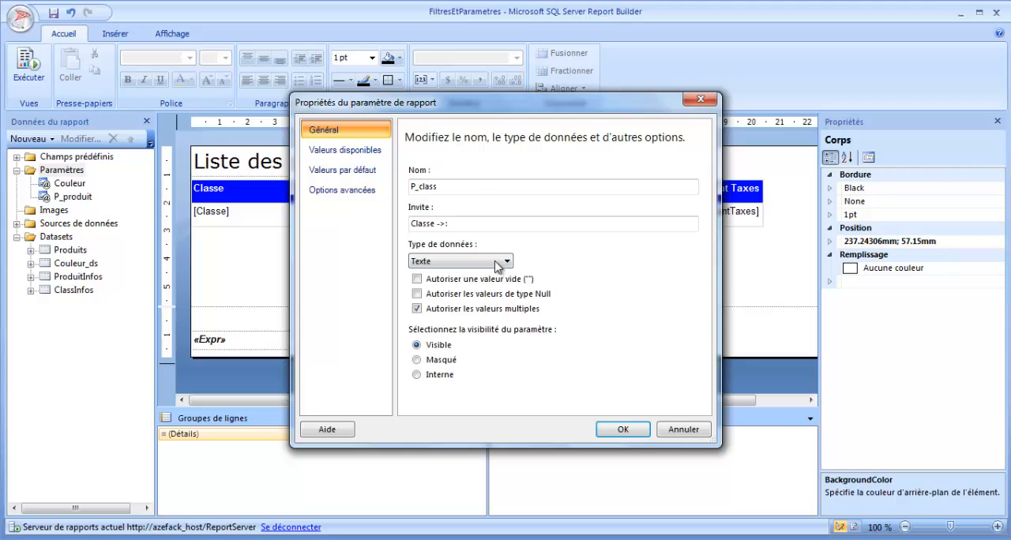
- Get P_class's available values from the ClassInfos dataset, using Class as value and label, and save the parameter without a default value
click(368, 152)
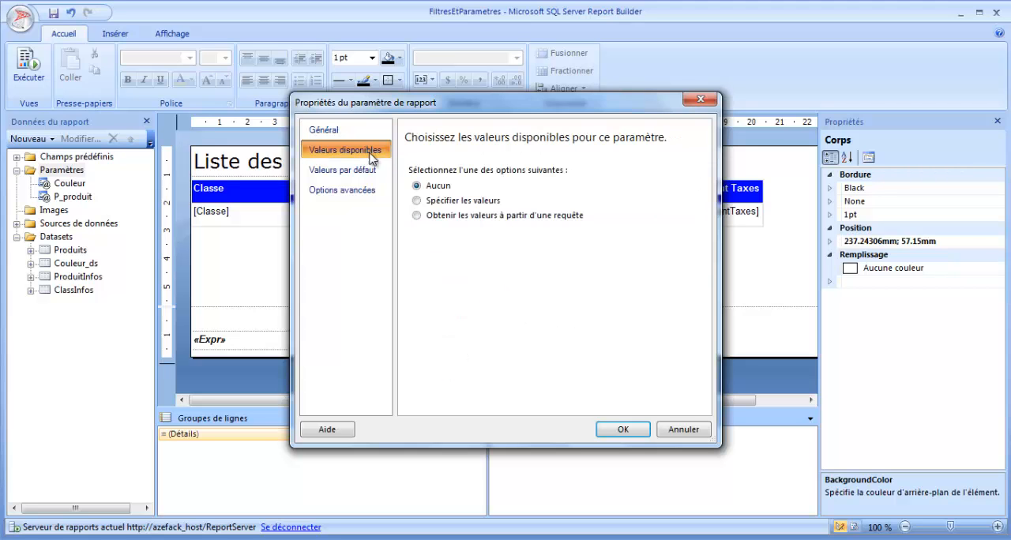
click(361, 169)
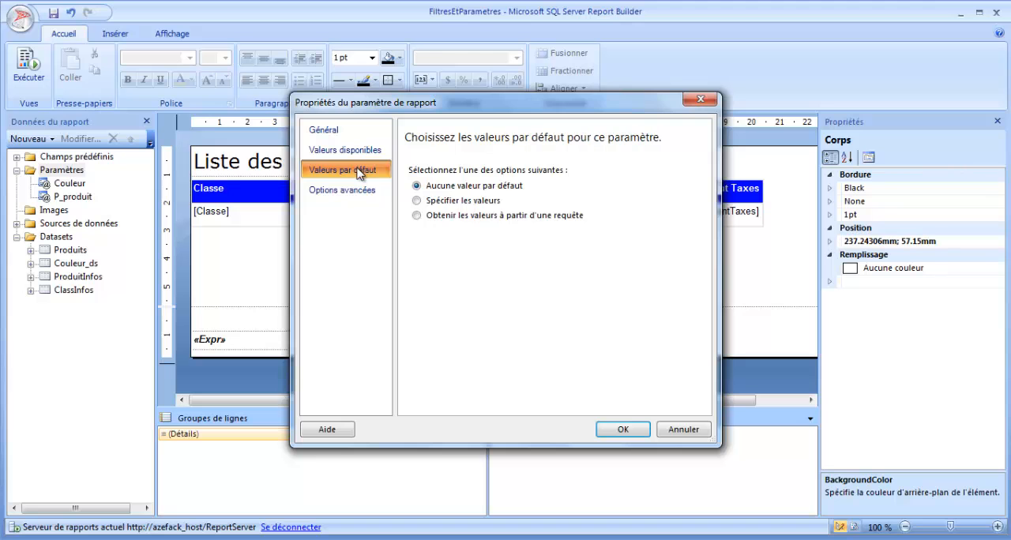
click(354, 151)
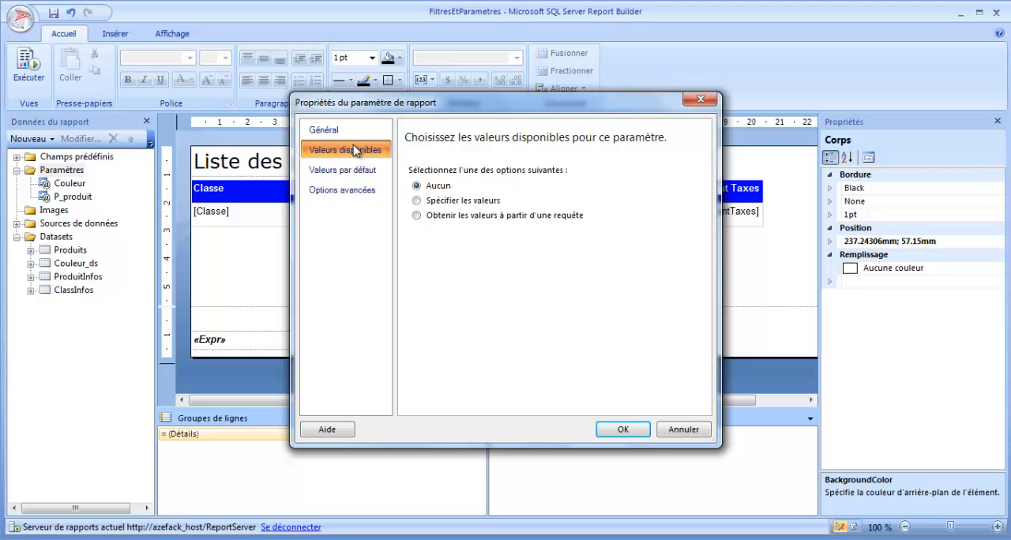
click(458, 215)
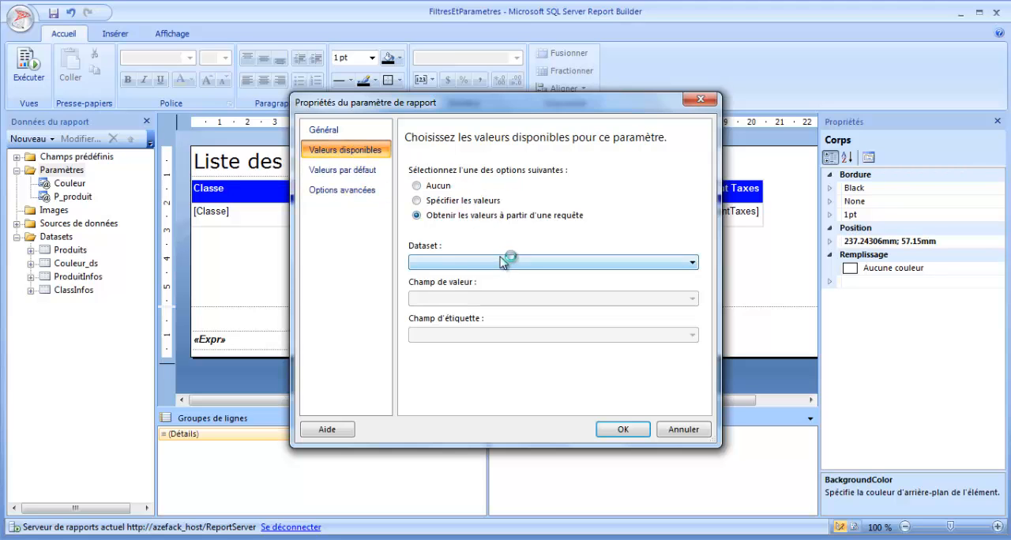
click(502, 262)
click(438, 304)
click(442, 298)
click(476, 313)
click(484, 335)
click(466, 348)
click(355, 172)
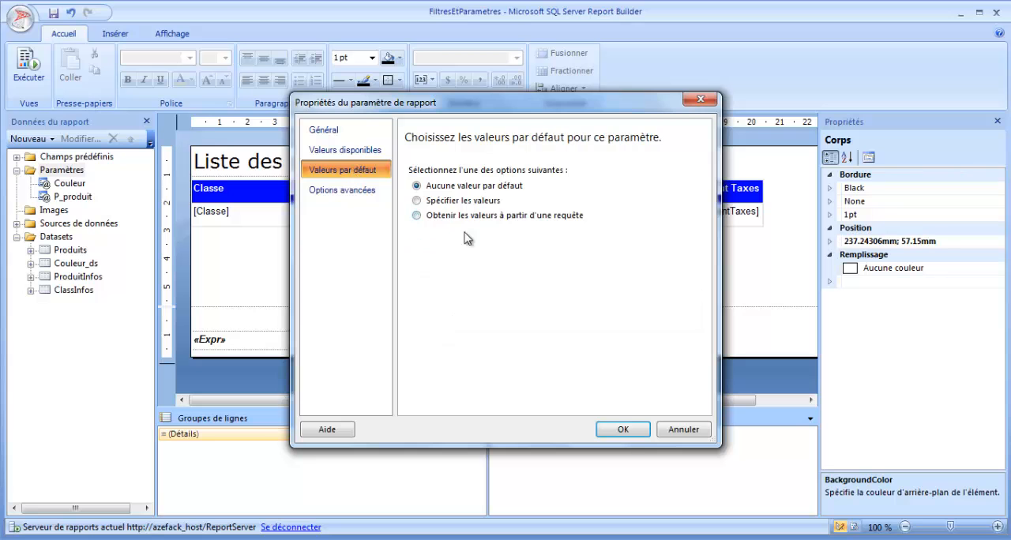
click(625, 430)
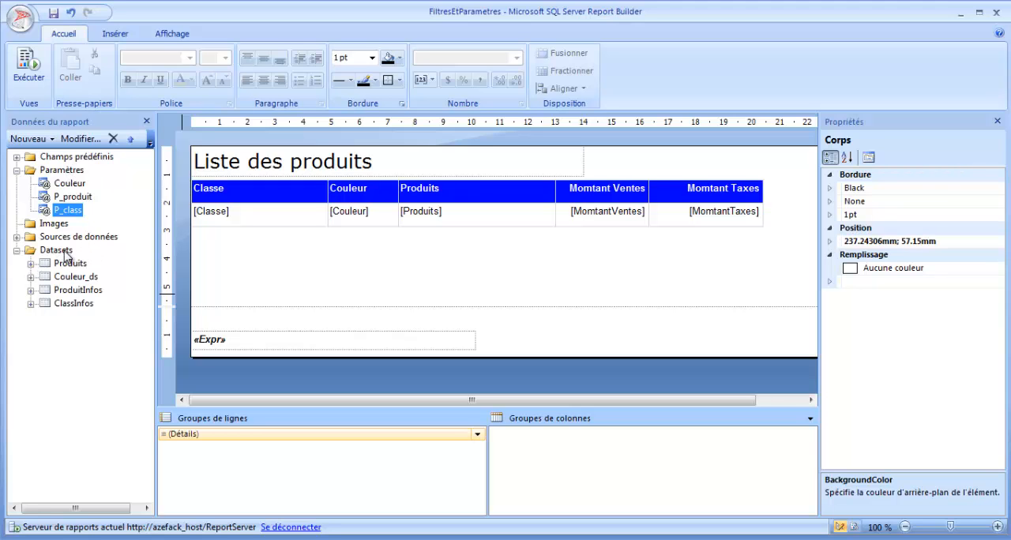
- Run the report, enlarge the parameter area to check the order of the Couleur, Produit and Classe prompts, and return to the design
click(73, 197)
click(71, 184)
click(29, 71)
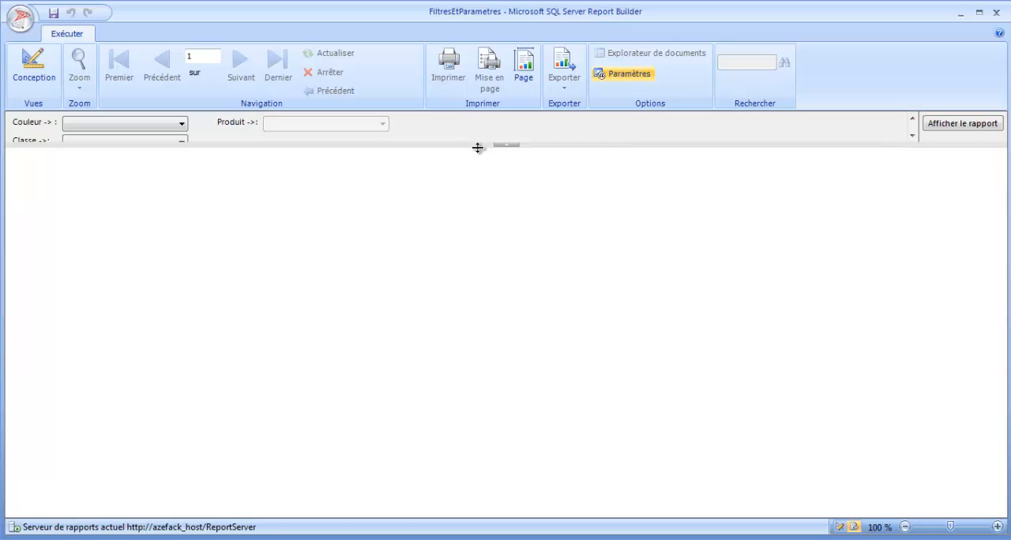
drag(477, 147, 469, 192)
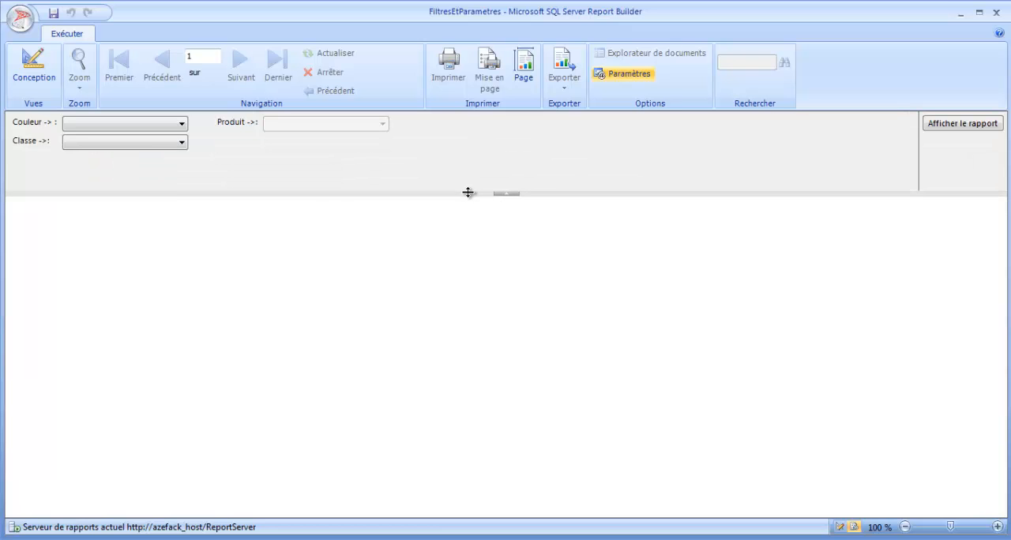
click(181, 126)
click(309, 130)
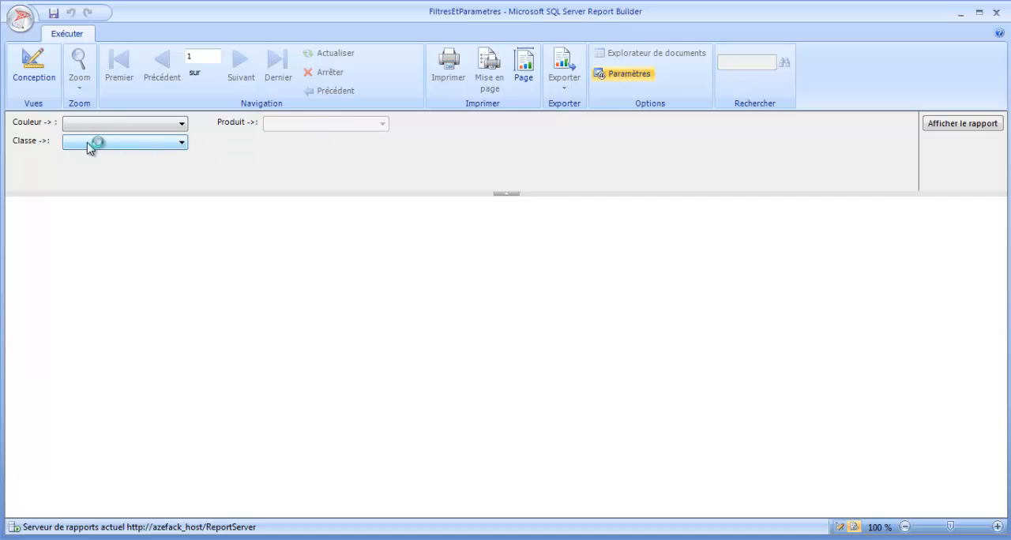
click(37, 73)
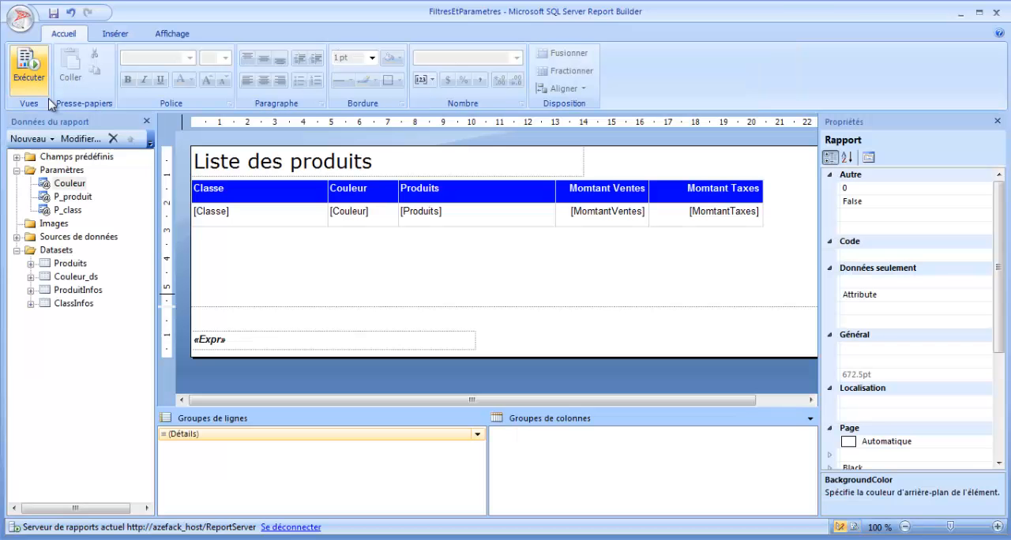
- Move the P_class parameter up to first place, above Couleur and P_produit
click(68, 211)
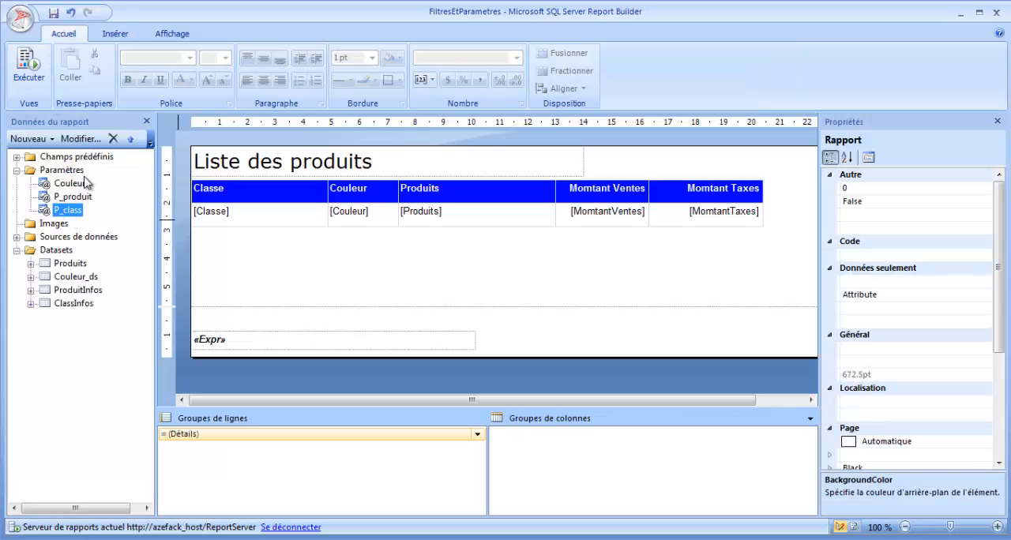
click(131, 138)
click(131, 139)
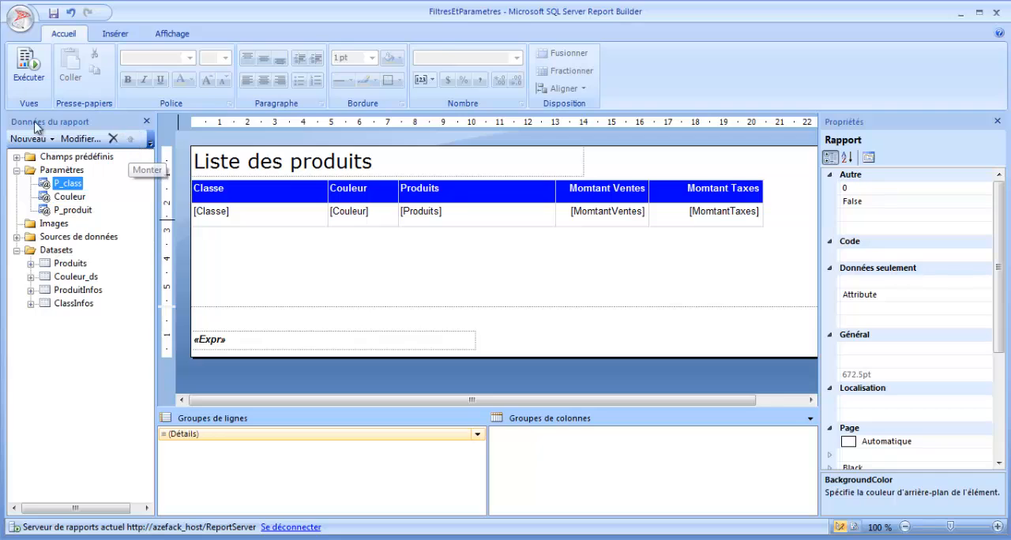
- Run the report, examine the choices offered for Classe and Couleur, and return to the design
click(30, 73)
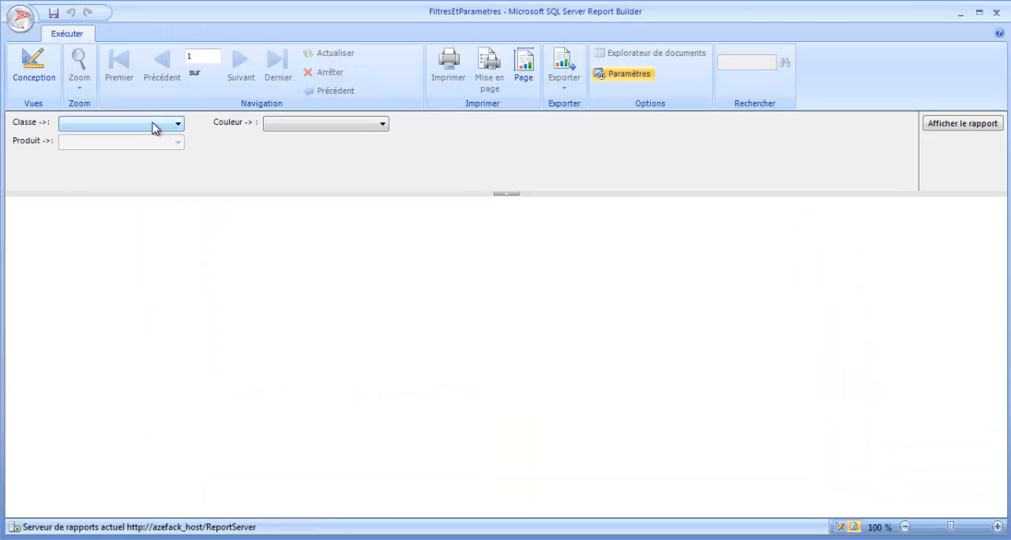
click(169, 124)
click(203, 192)
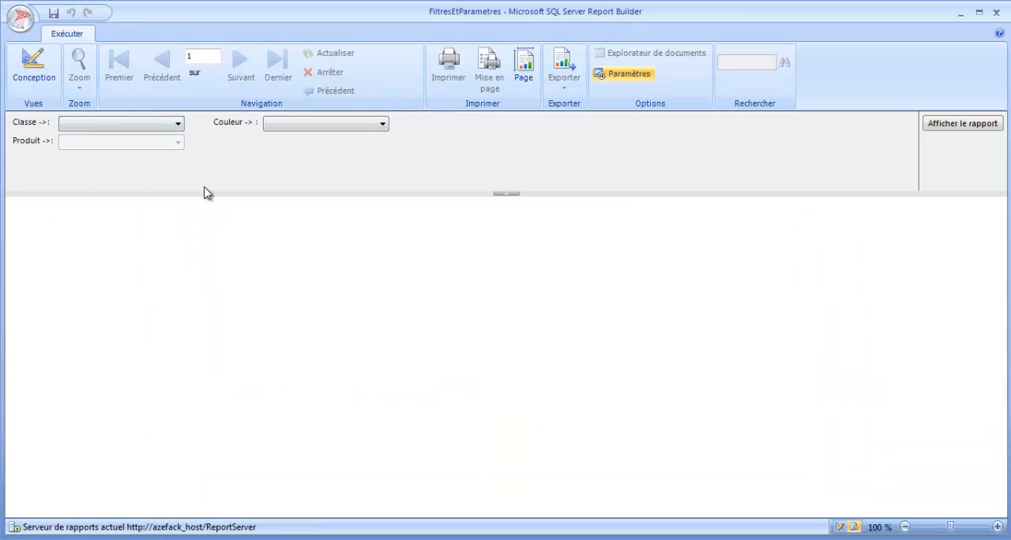
click(229, 155)
click(319, 129)
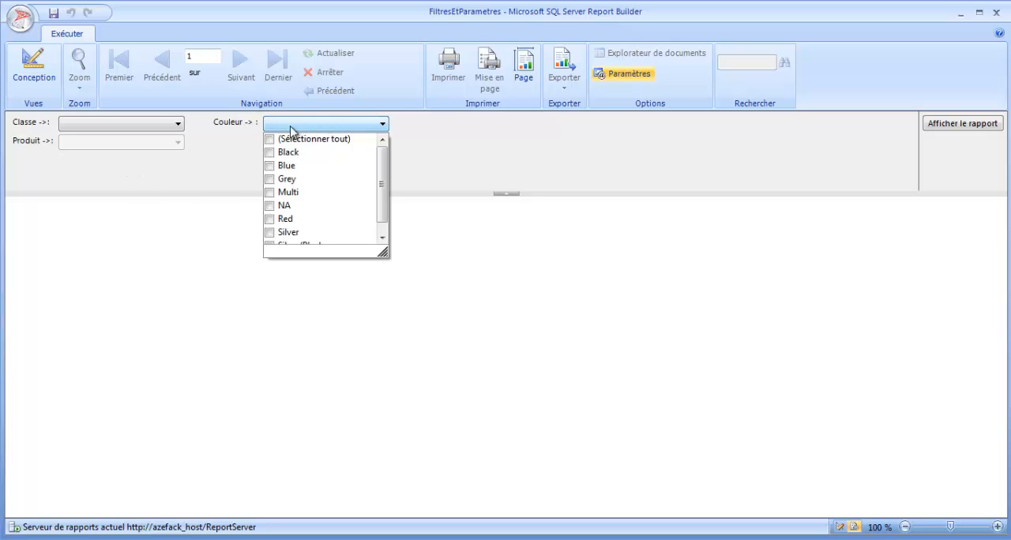
click(227, 142)
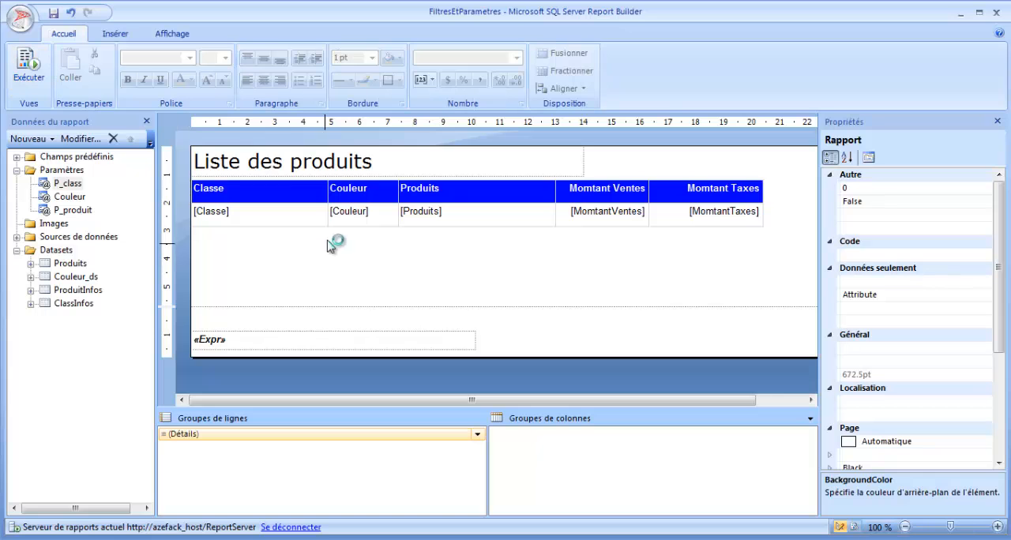
click(82, 278)
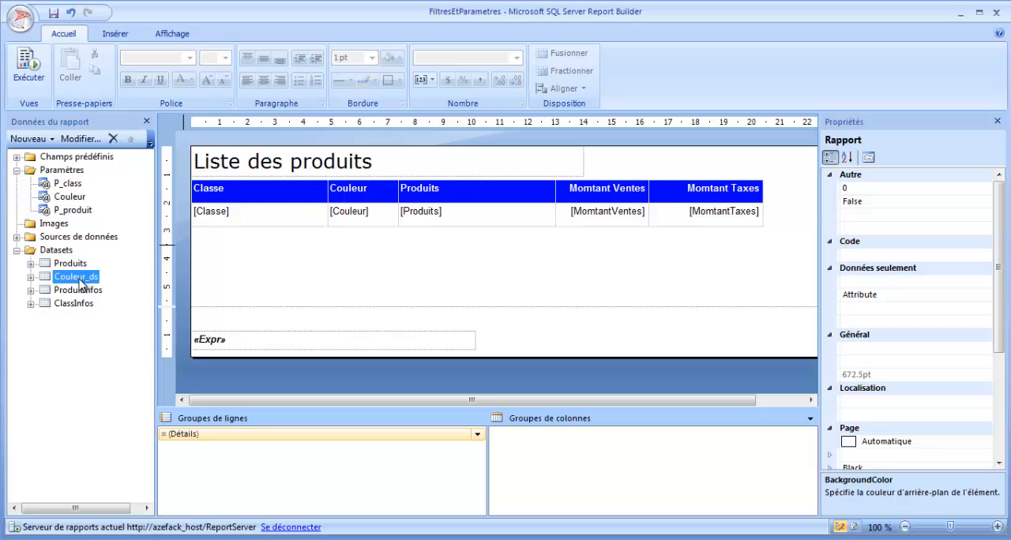
click(30, 278)
double_click(76, 278)
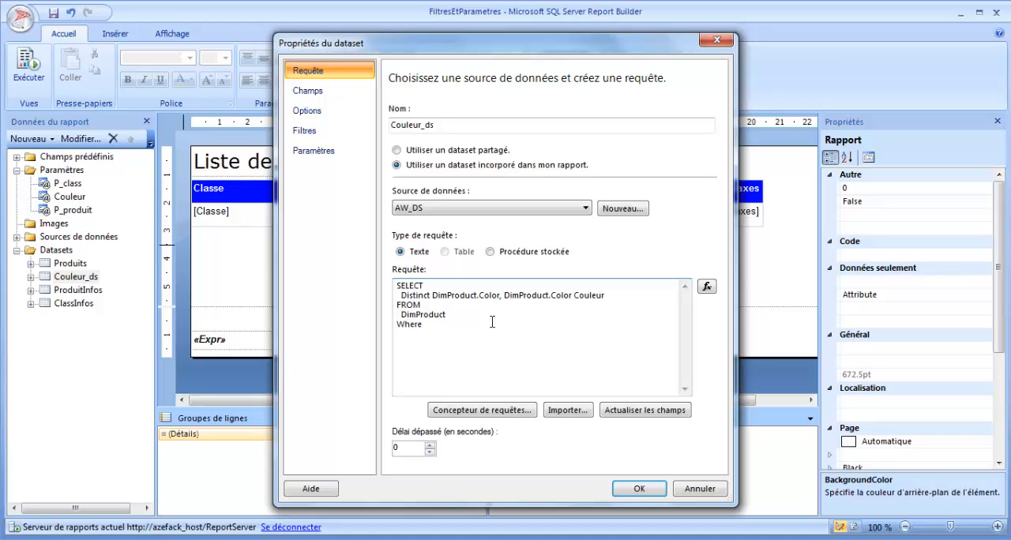
click(708, 490)
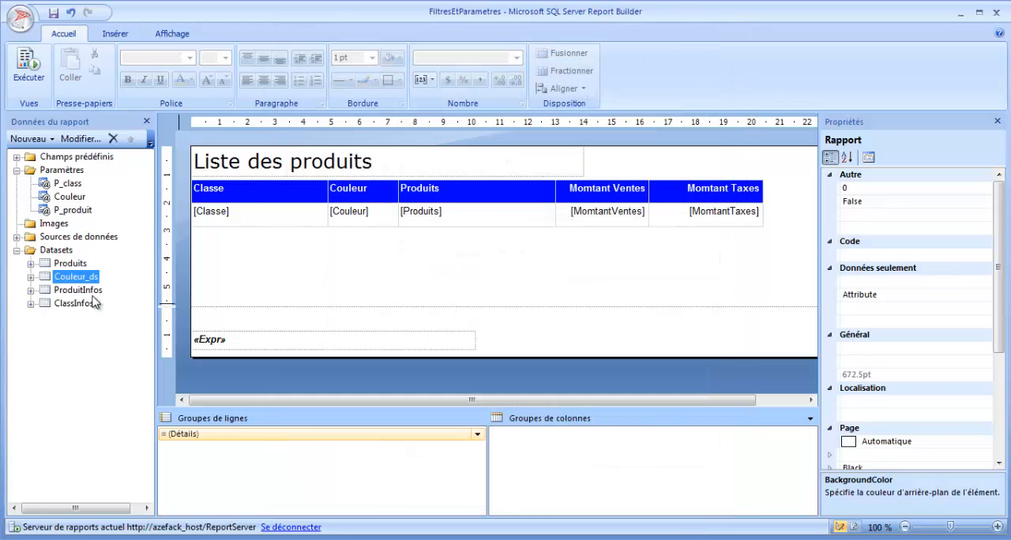
- Open the Produits dataset, select the RTRIM(DimProduct.[Class]) expression in its query and close the dataset properties
double_click(70, 263)
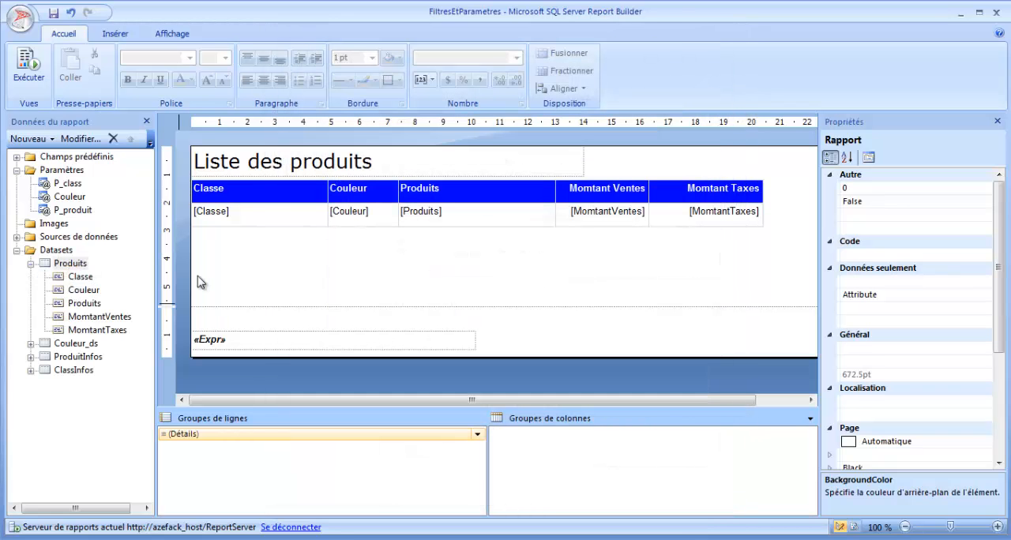
click(513, 343)
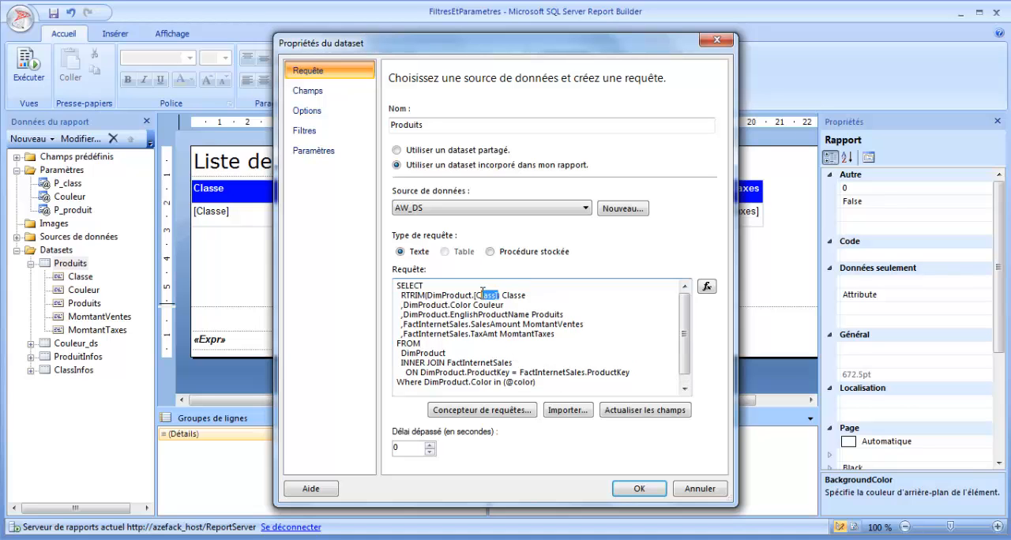
drag(466, 294, 401, 296)
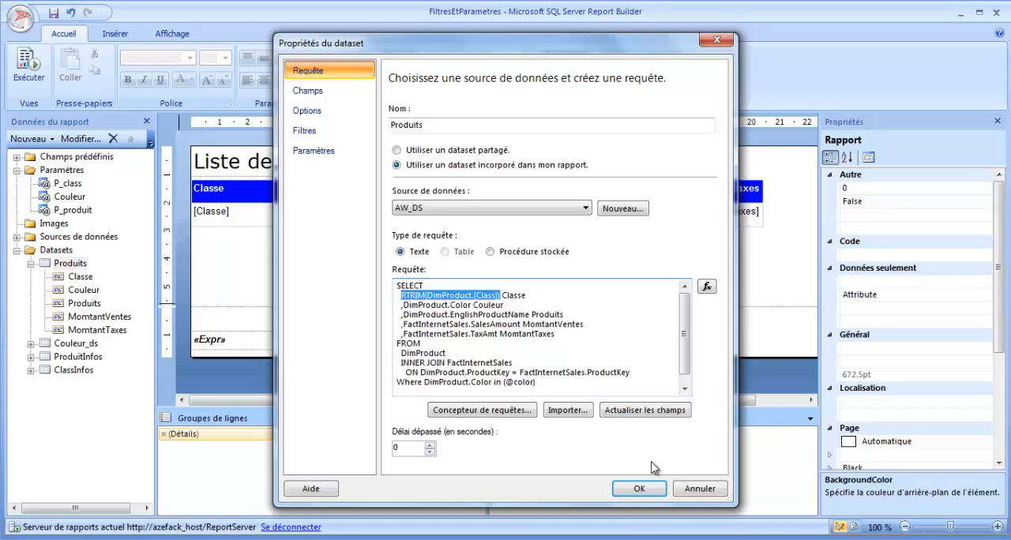
click(638, 489)
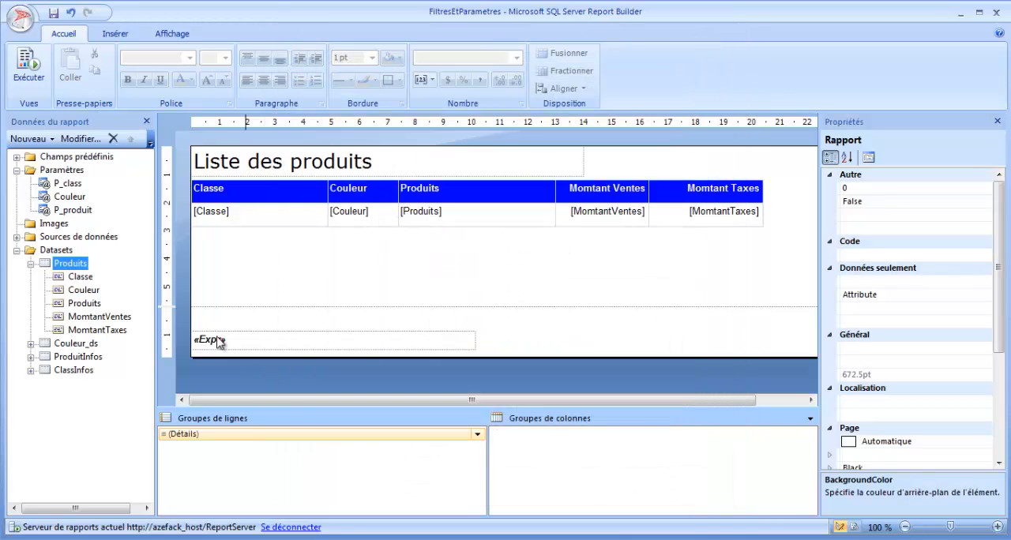
click(76, 344)
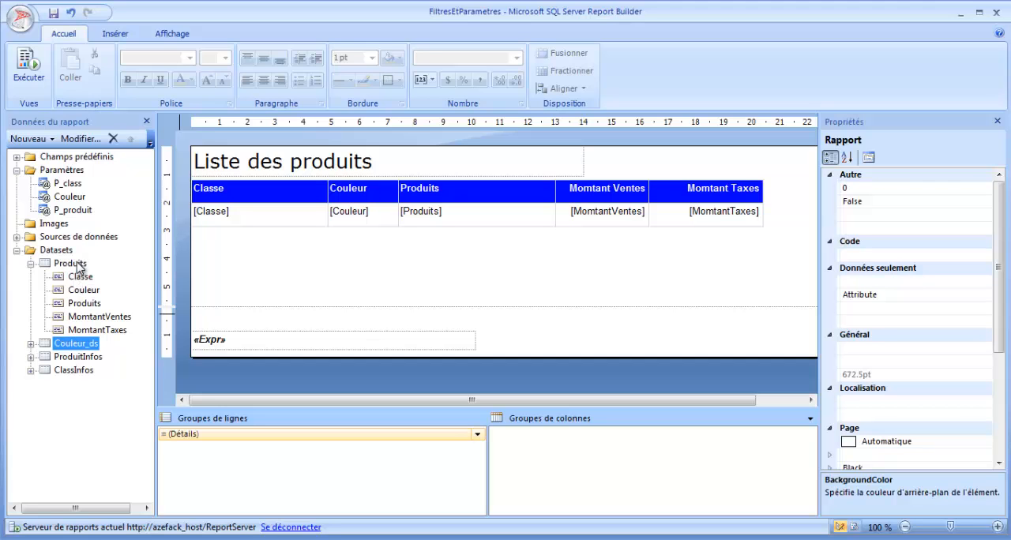
click(77, 263)
click(77, 346)
double_click(77, 344)
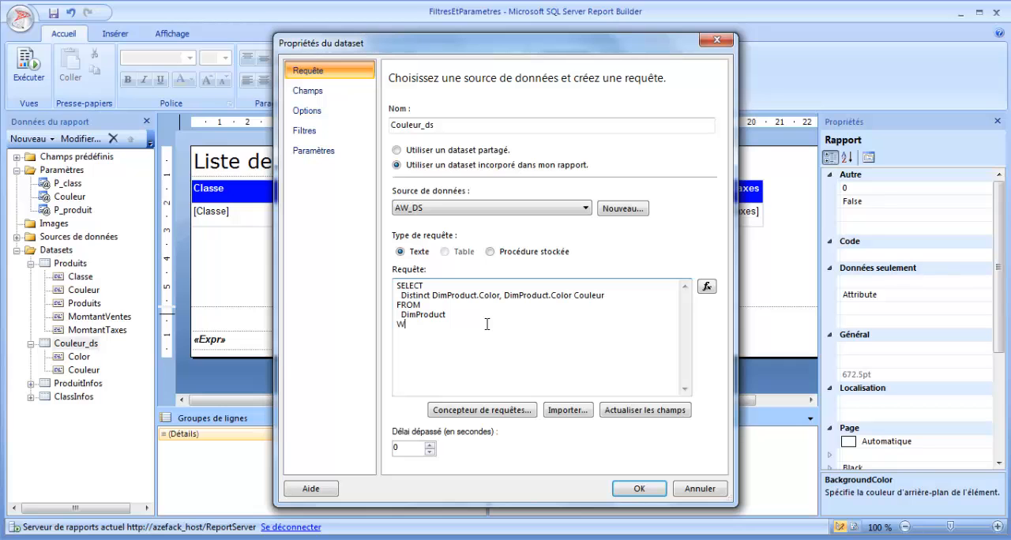
text(e RTRIM(DimProduct.[Class]))
key(BackSpace)
key(BackSpace)
key(BackSpace)
key(BackSpace)
key(BackSpace)
key(BackSpace)
text(in (@class)
key(ctrl+a)
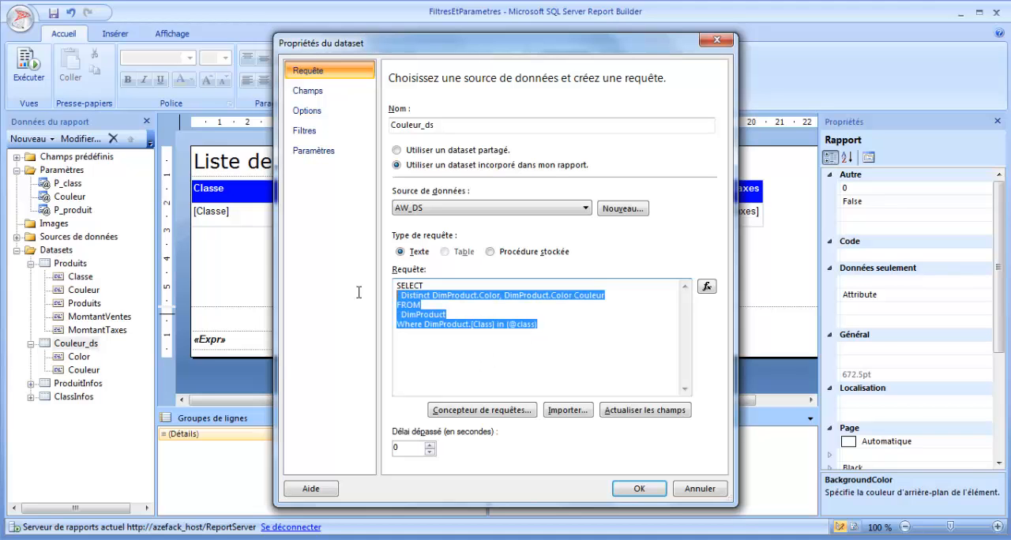
click(332, 150)
click(436, 155)
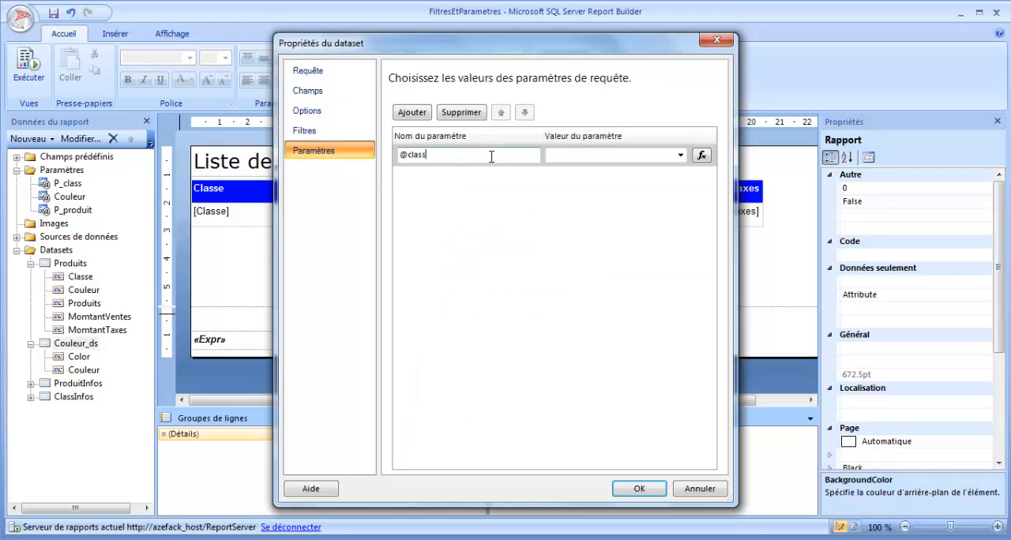
click(680, 155)
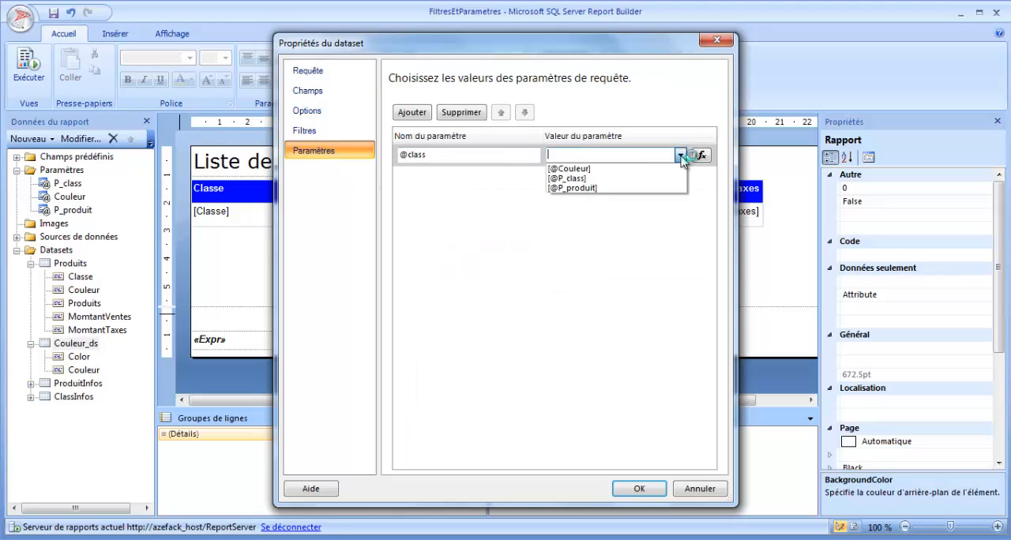
click(600, 179)
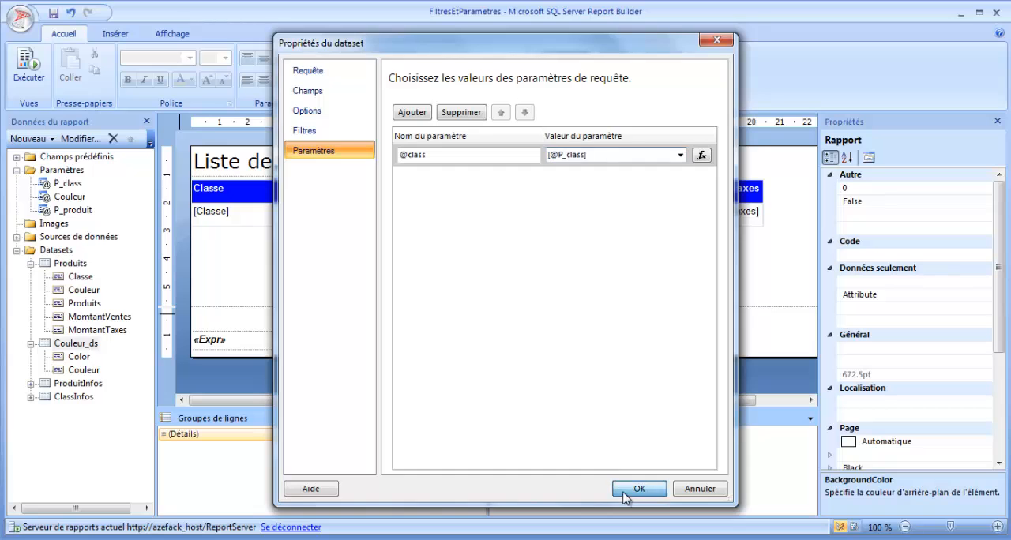
click(636, 489)
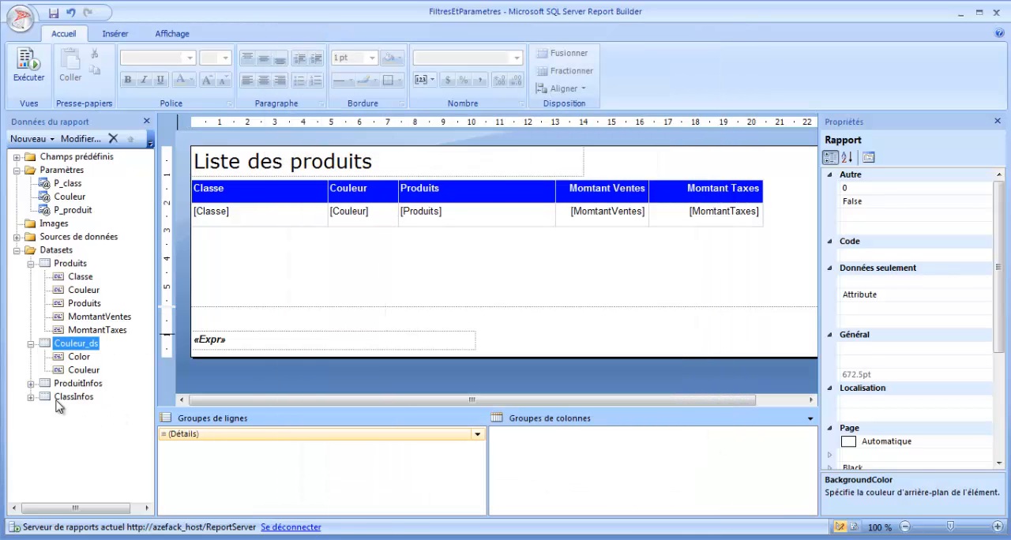
click(58, 398)
click(65, 384)
click(72, 368)
click(77, 347)
- Run the report, choose H and L for Classe, and examine the colours offered for Couleur
click(32, 83)
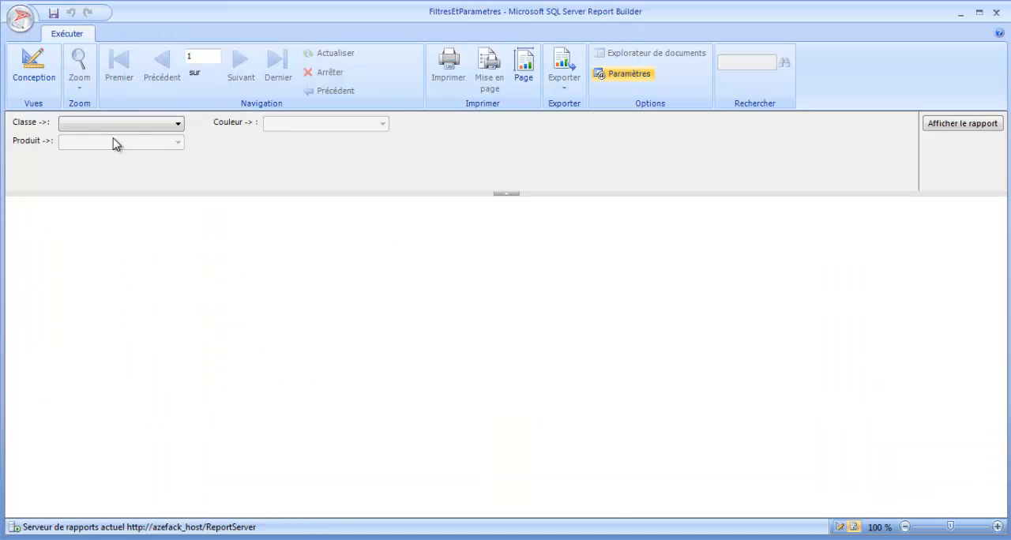
click(177, 127)
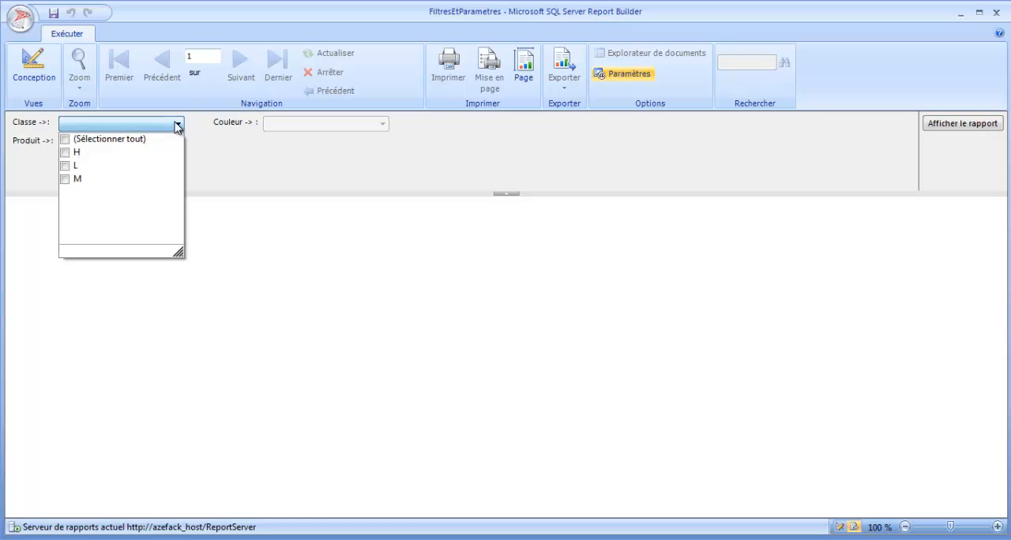
click(66, 152)
click(66, 166)
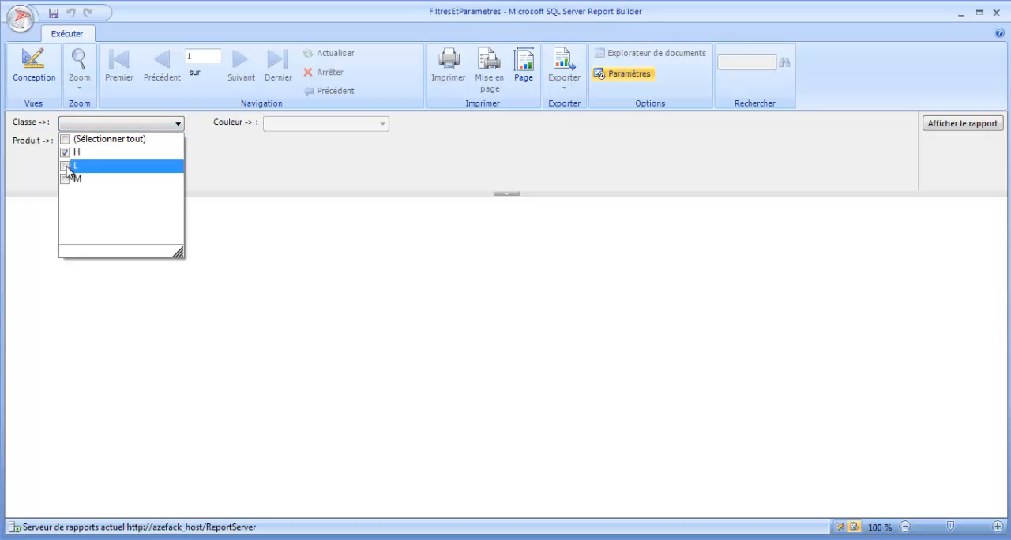
click(217, 167)
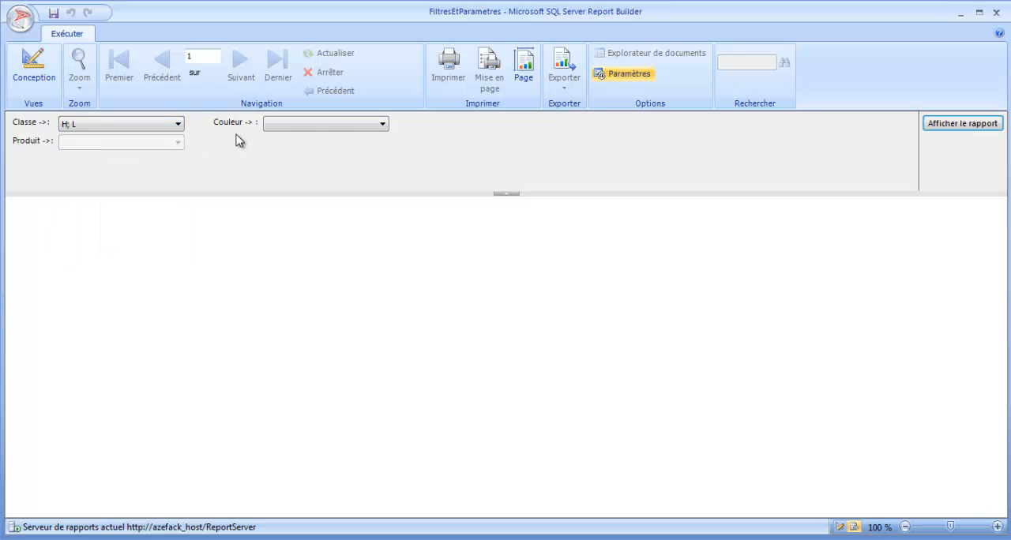
click(374, 126)
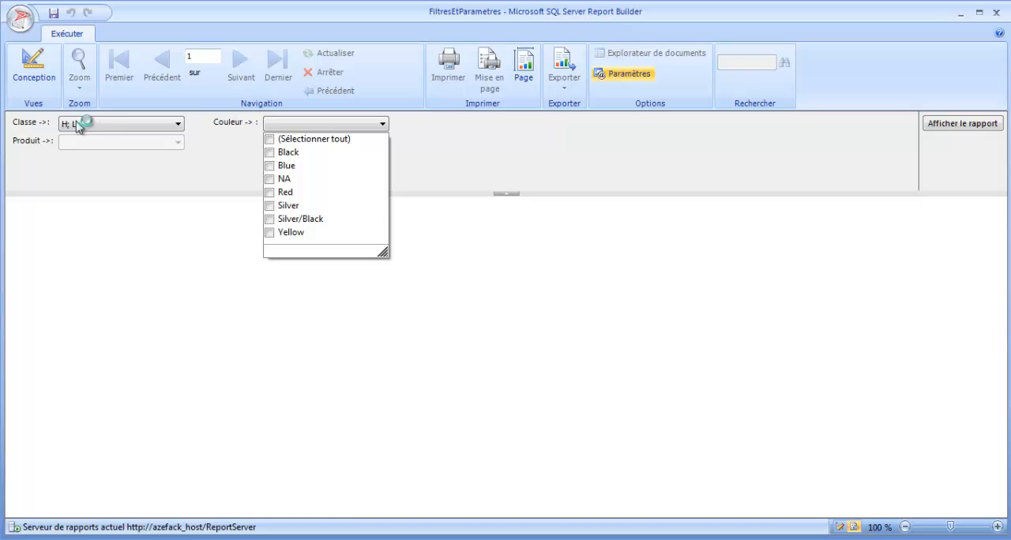
- Change the Classe selection so that only H is chosen
click(148, 128)
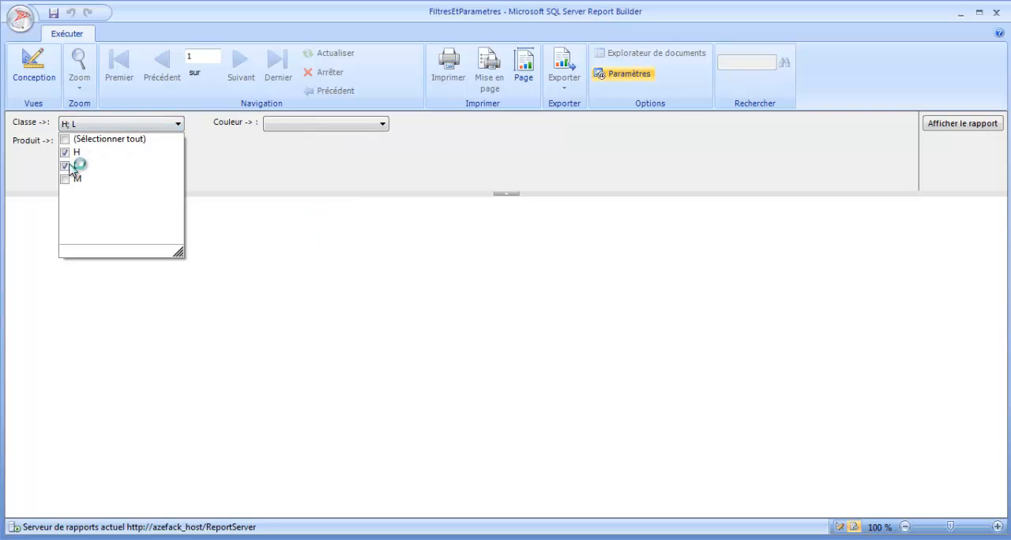
click(74, 166)
click(76, 152)
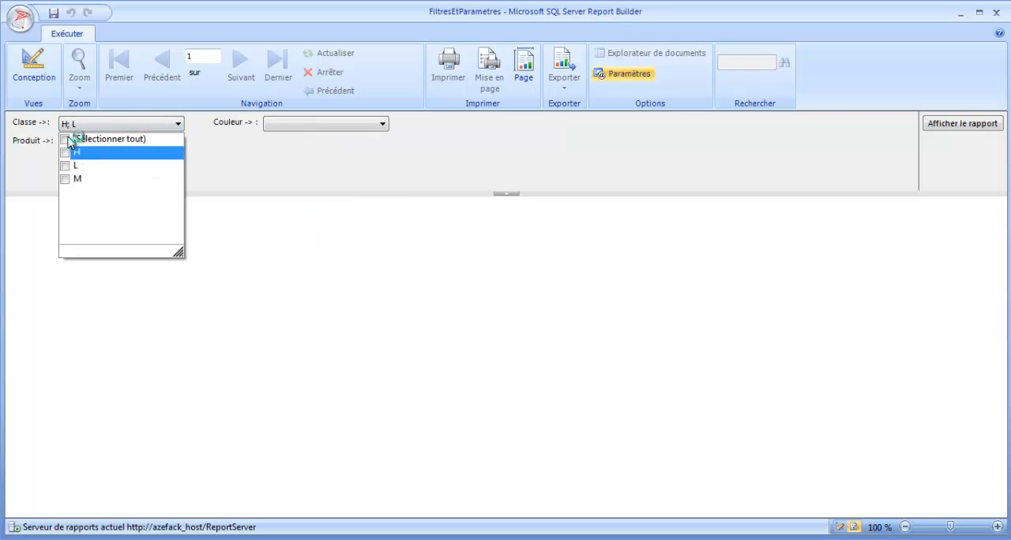
click(67, 154)
click(215, 164)
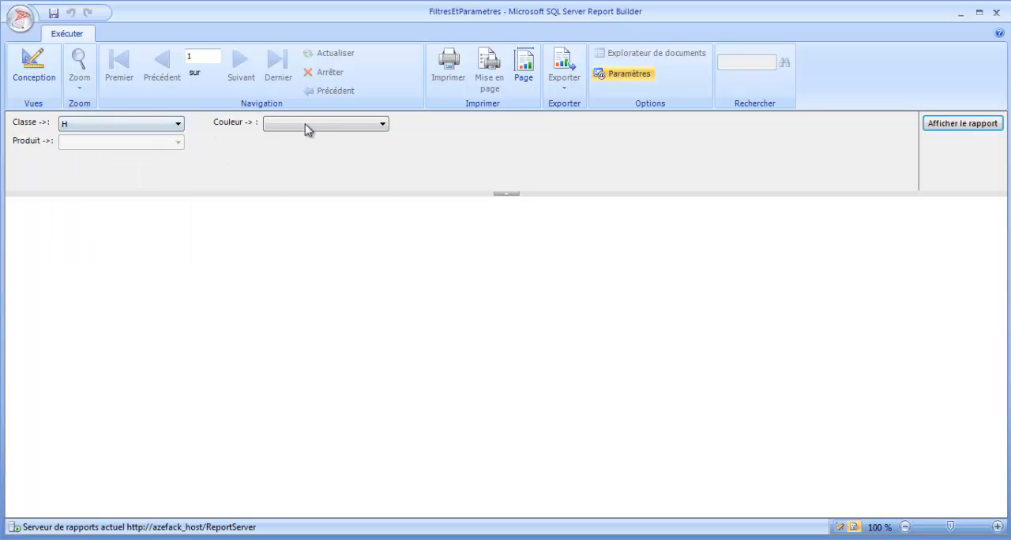
- Choose Black and Blue for the Couleur parameter
click(328, 127)
click(270, 152)
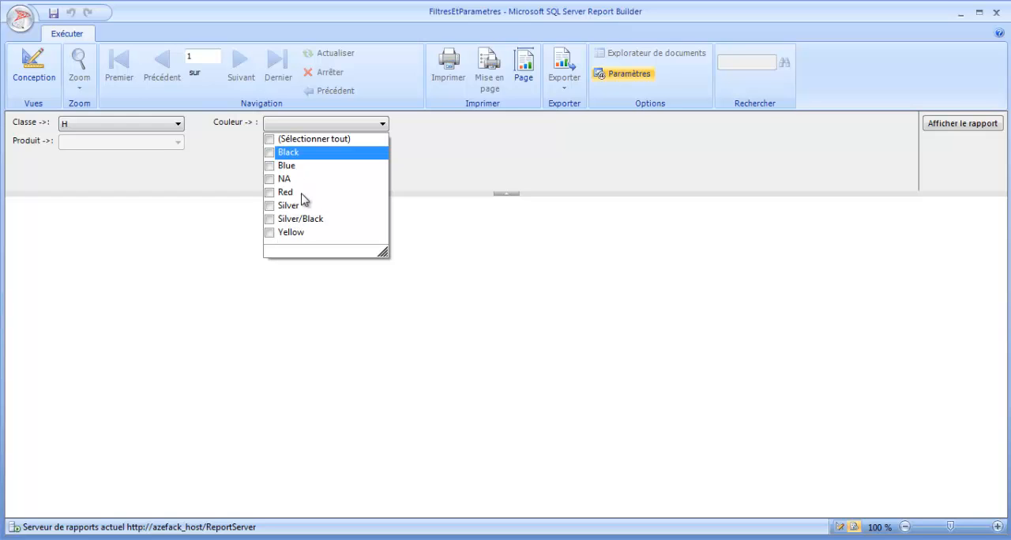
click(270, 166)
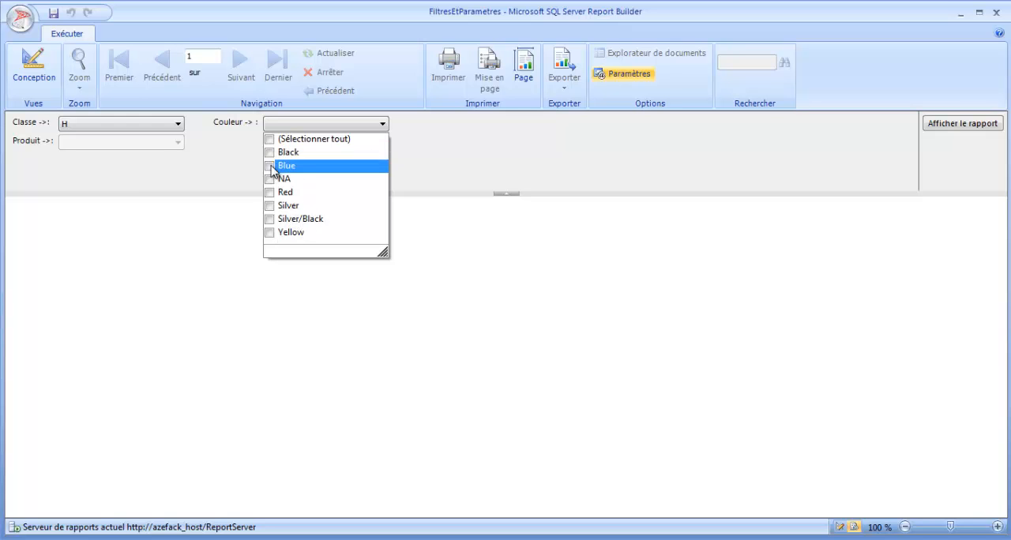
click(273, 154)
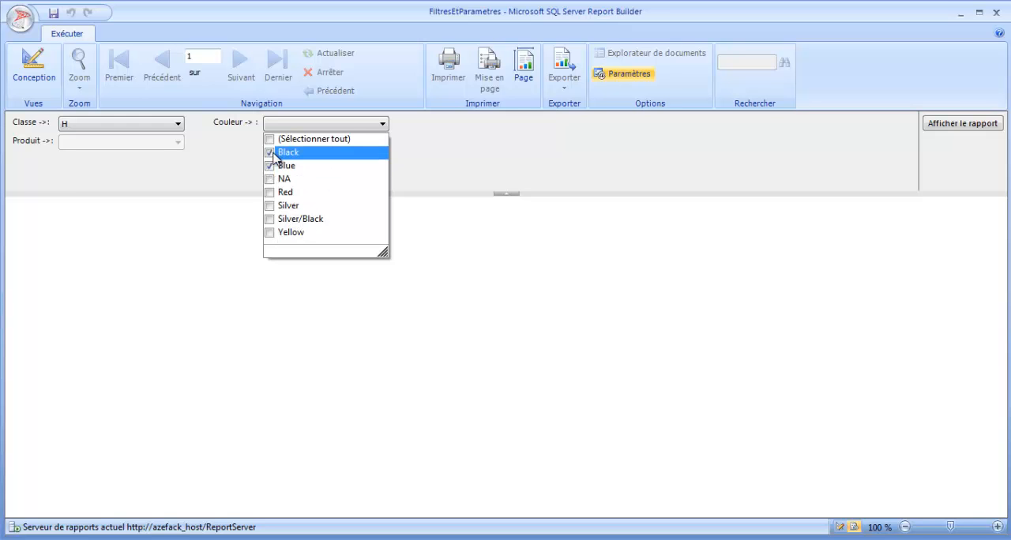
click(226, 160)
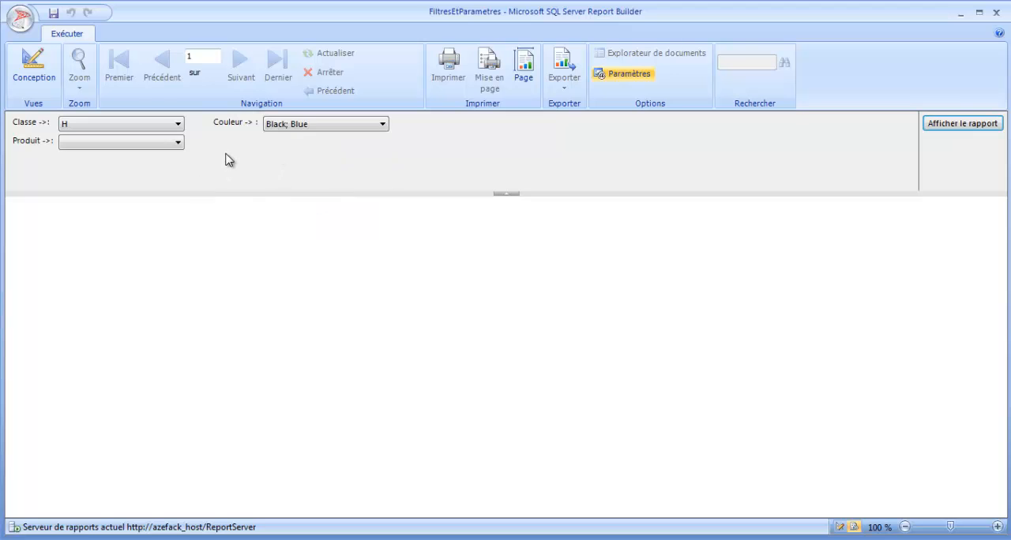
- Look through the Produit choices, select all of them and display the report
click(175, 145)
click(177, 251)
drag(178, 251, 178, 164)
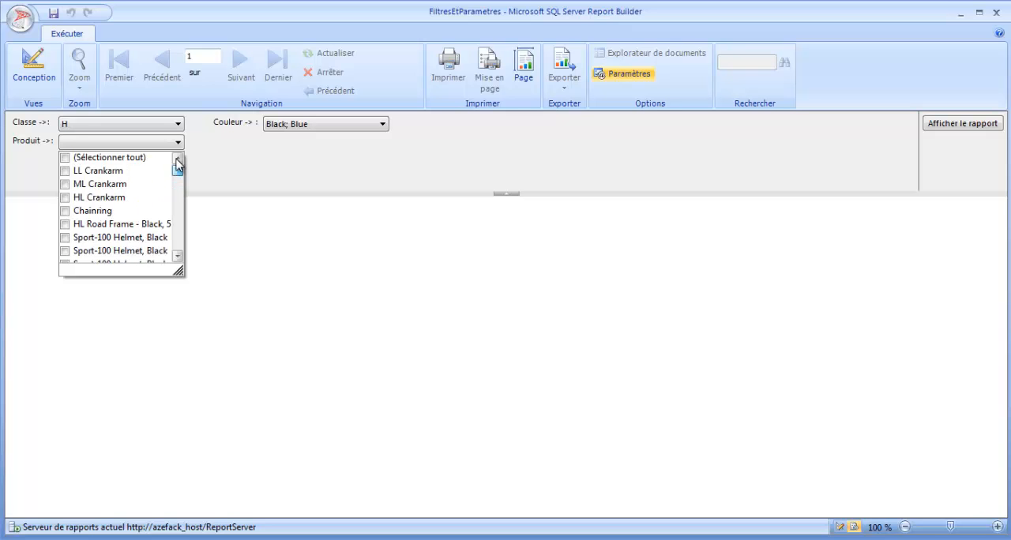
click(65, 158)
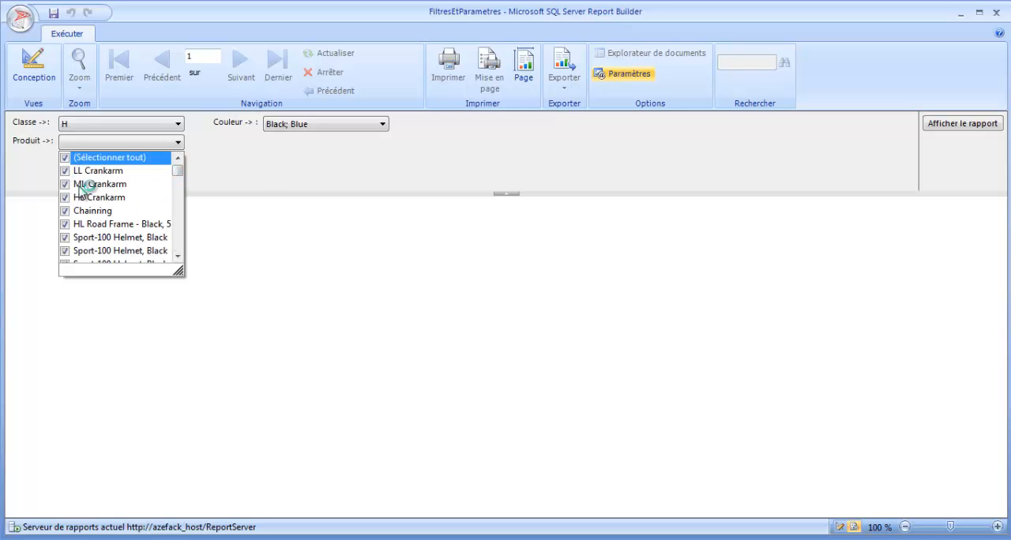
click(949, 127)
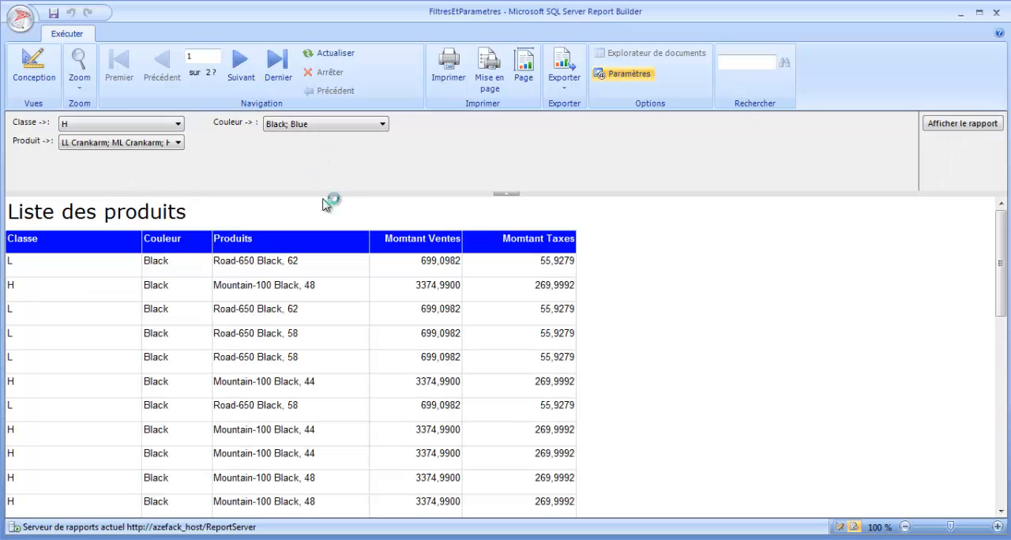
- Page through the displayed report, check the Classe and Couleur values in its rows, and return to the design
click(244, 73)
click(247, 73)
click(248, 73)
click(247, 73)
click(248, 74)
click(247, 73)
click(248, 73)
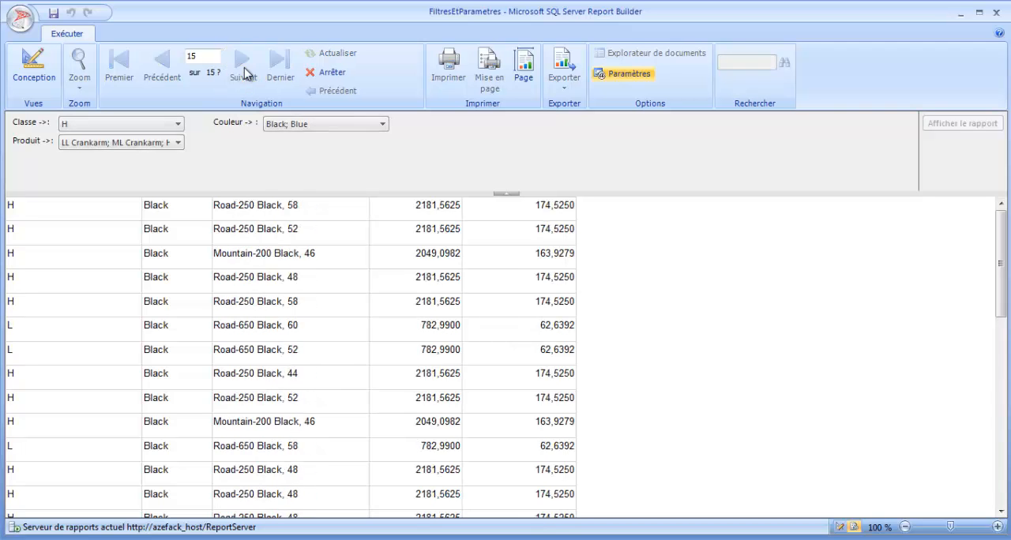
drag(1000, 293, 995, 501)
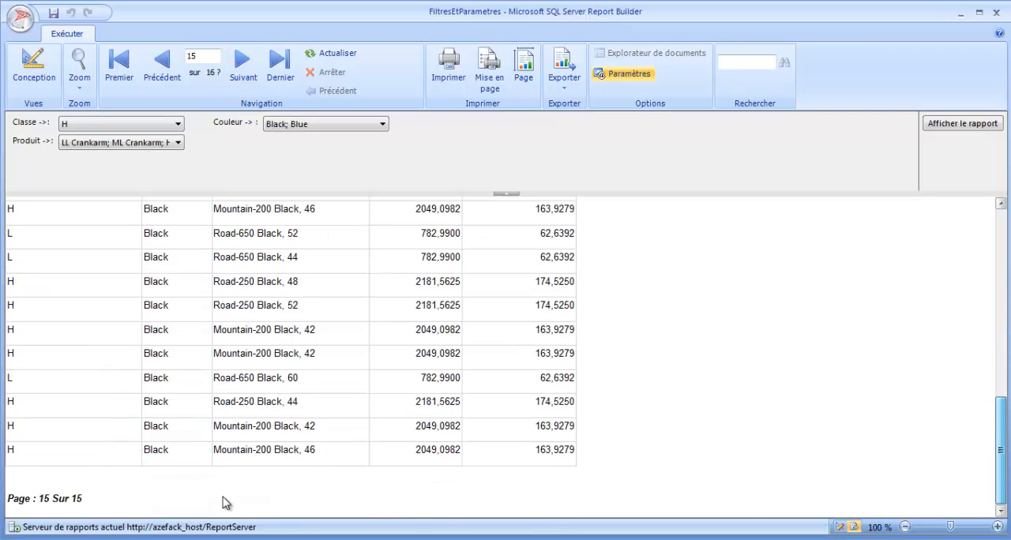
scroll(230, 371, down, 2)
scroll(236, 381, down, 5)
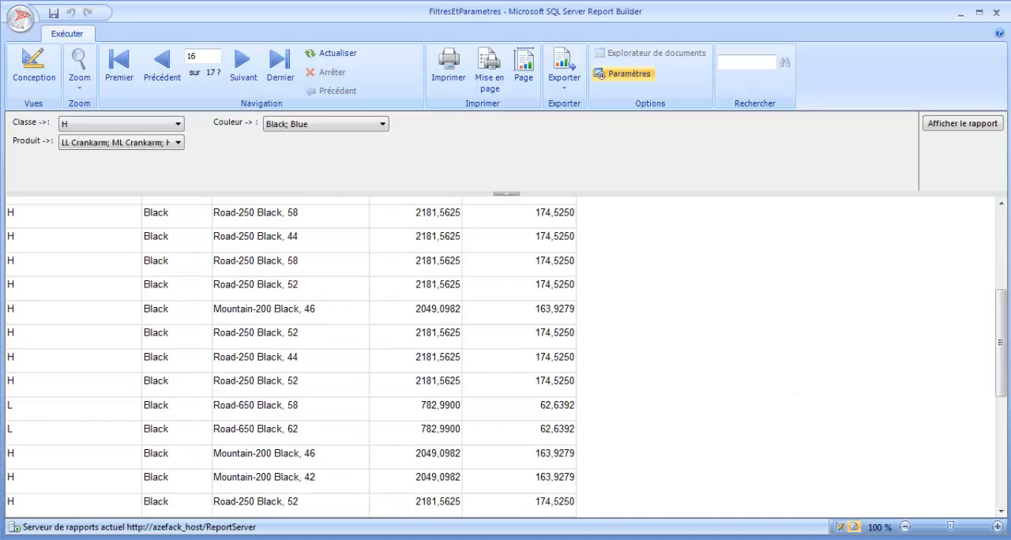
drag(1001, 345, 1001, 237)
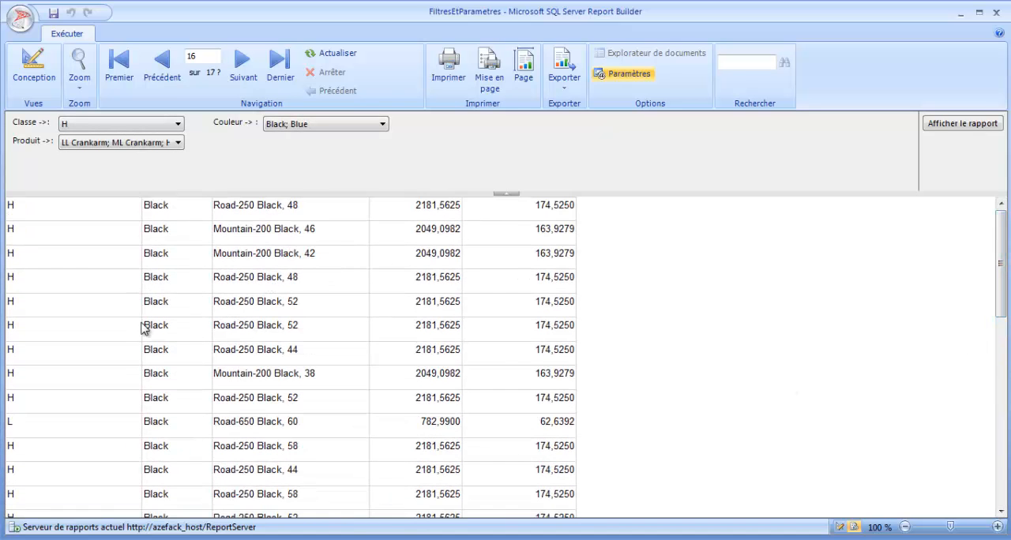
click(34, 67)
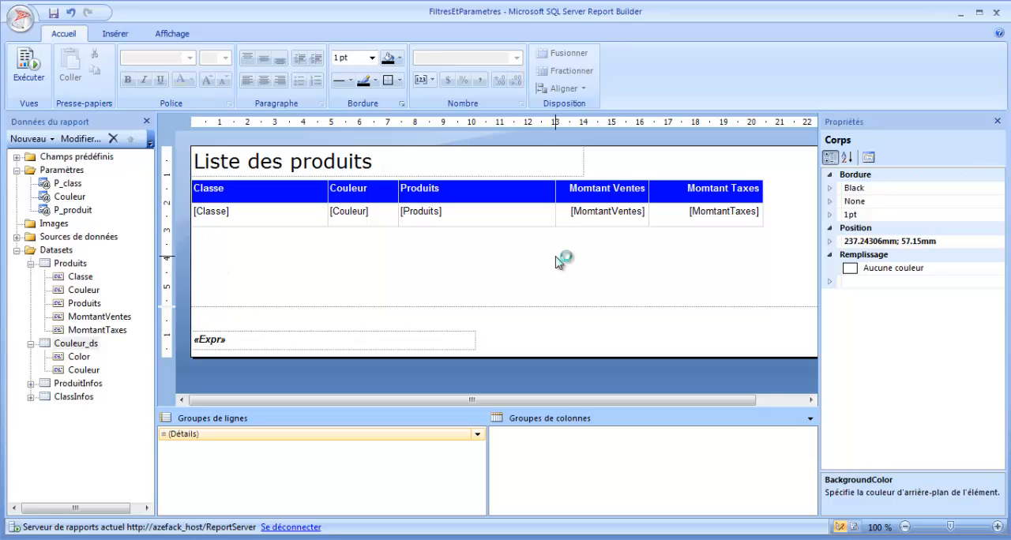
click(34, 78)
click(34, 71)
- Review the Produits, Couleur_ds, ProduitInfos and ClassInfos datasets, and collapse the field lists of ProduitInfos and ClassInfos
click(70, 223)
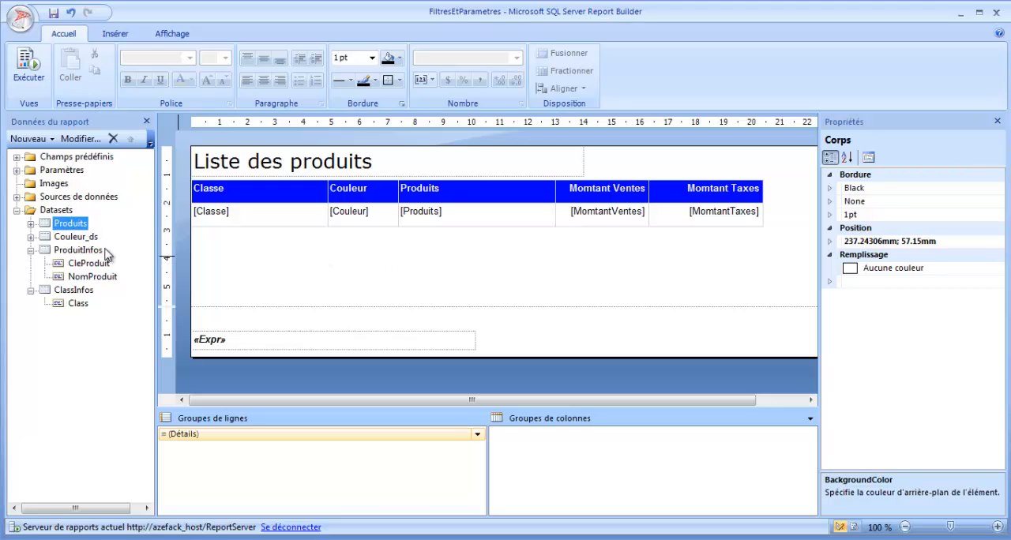
click(81, 237)
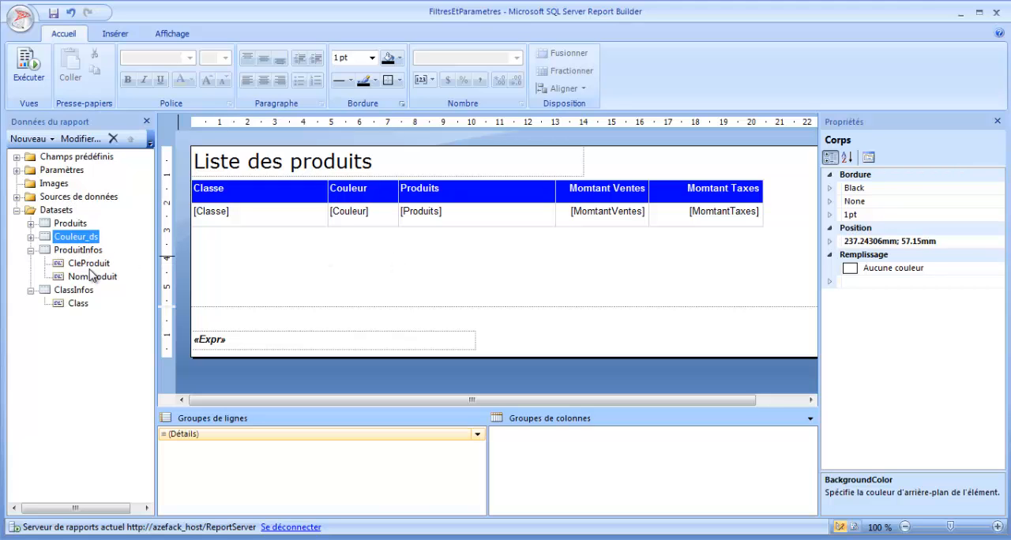
click(80, 248)
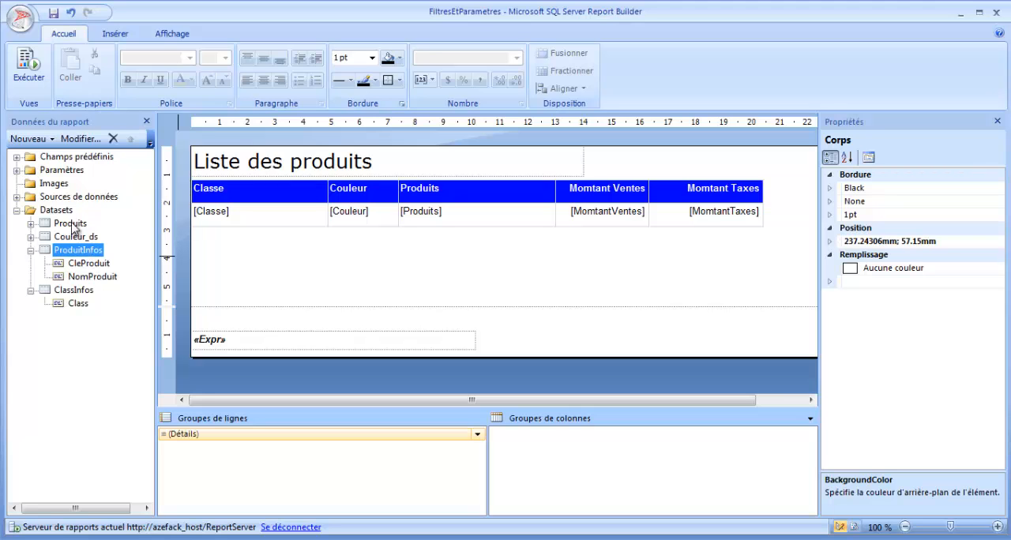
click(76, 236)
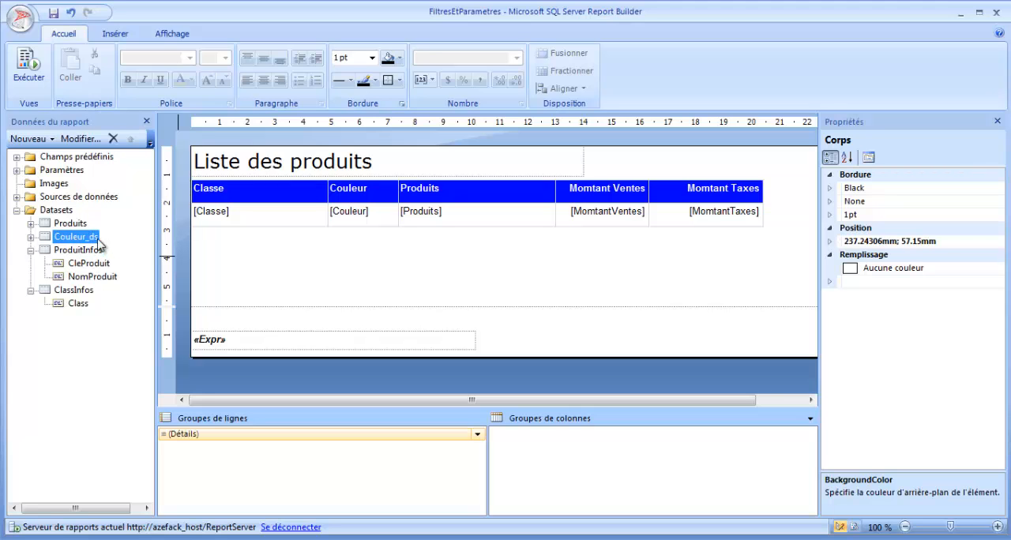
click(77, 291)
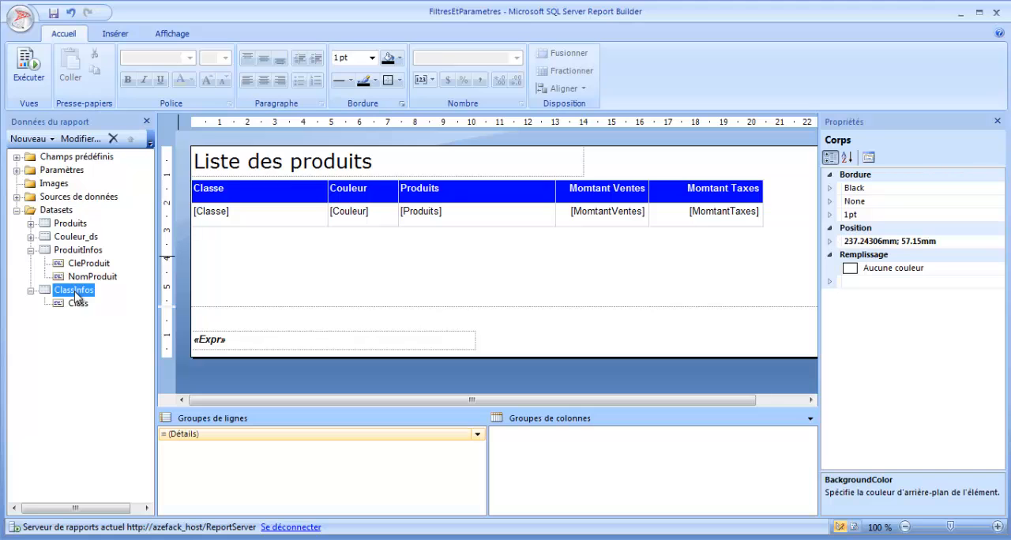
click(78, 237)
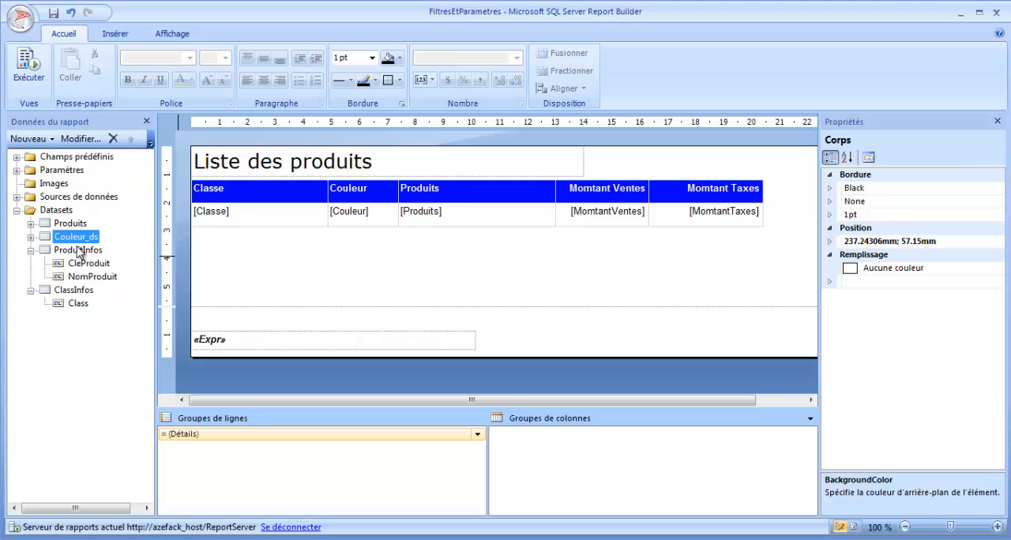
click(79, 251)
click(30, 250)
click(30, 263)
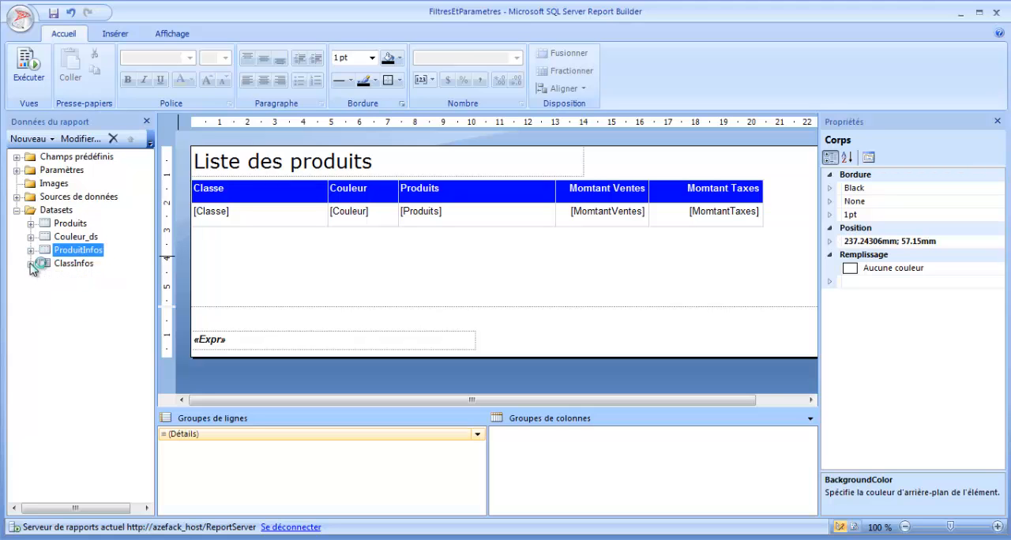
- Expand the report parameters, review P_class, Couleur and P_produit, and collapse the folder again
click(18, 170)
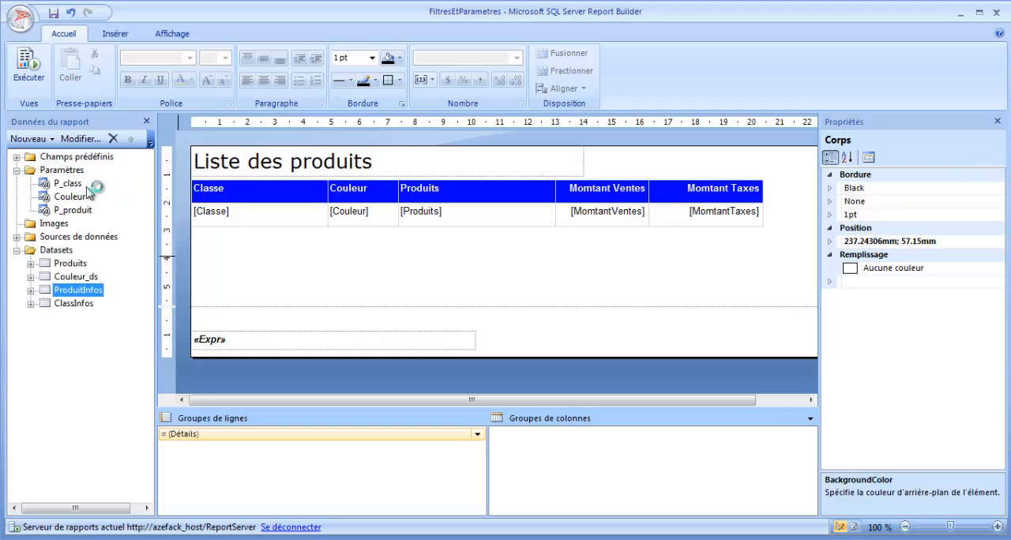
click(78, 184)
click(76, 197)
click(77, 210)
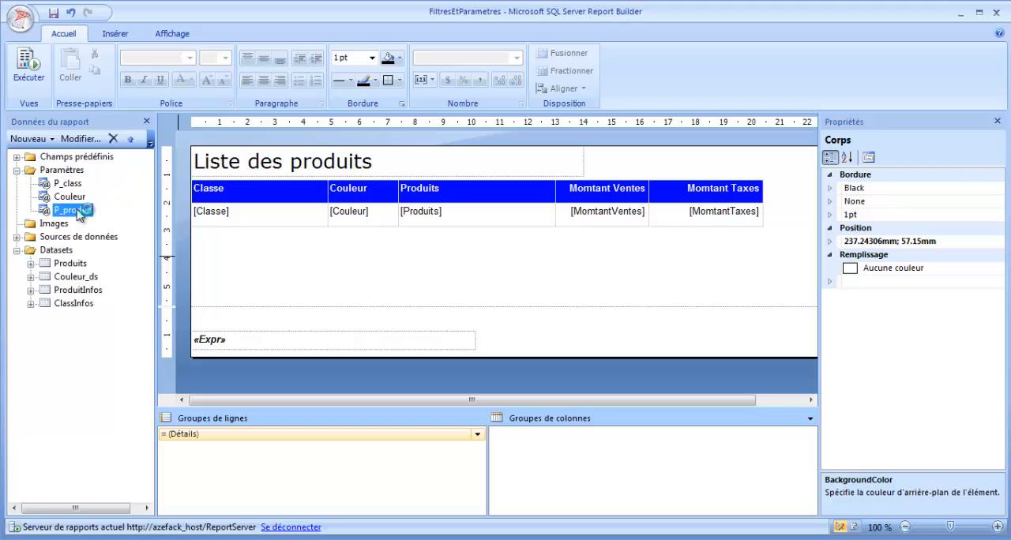
click(18, 170)
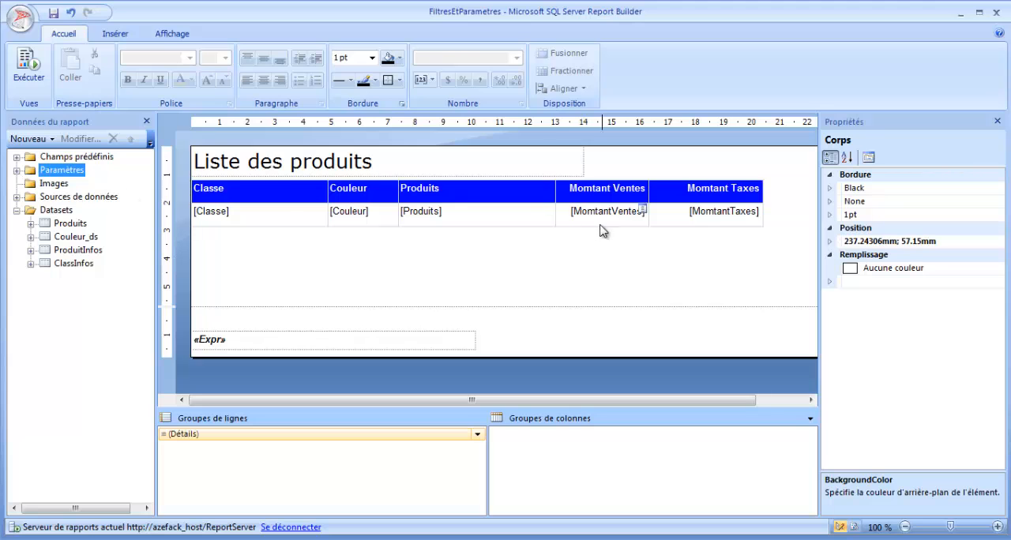